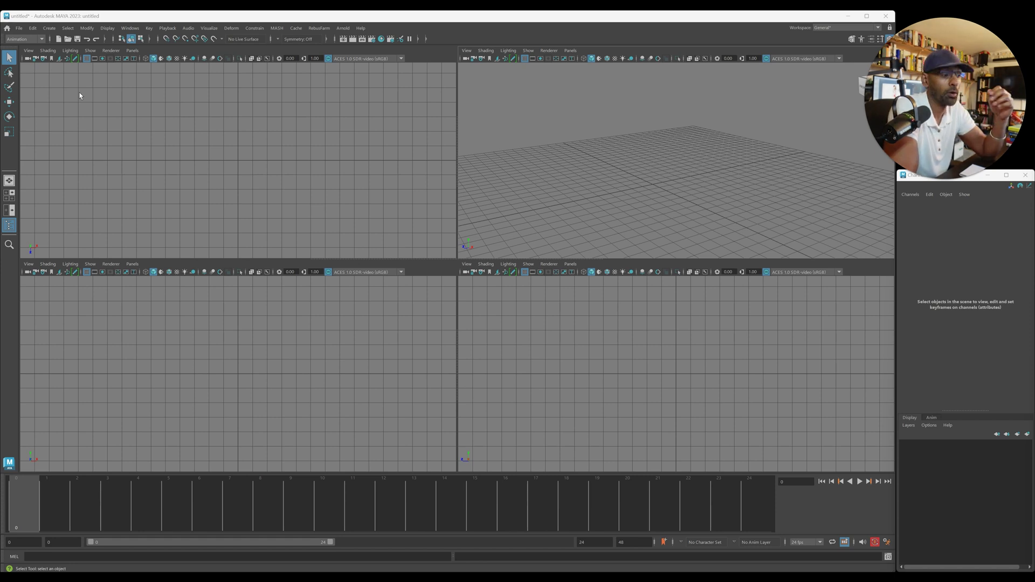
- Create a polygon cube at the origin and frame it in all four views
click(49, 28)
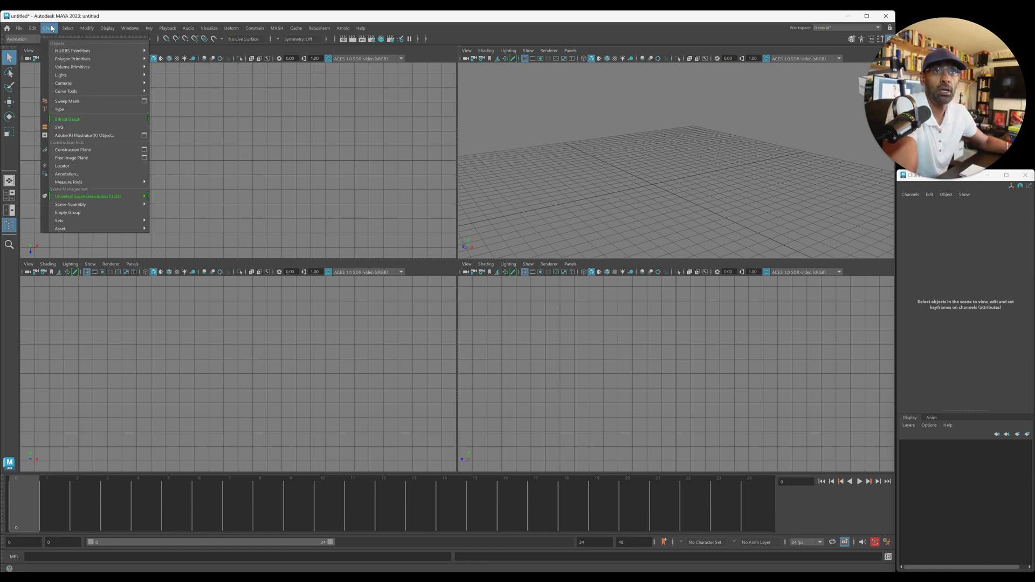
mouse_move(58, 59)
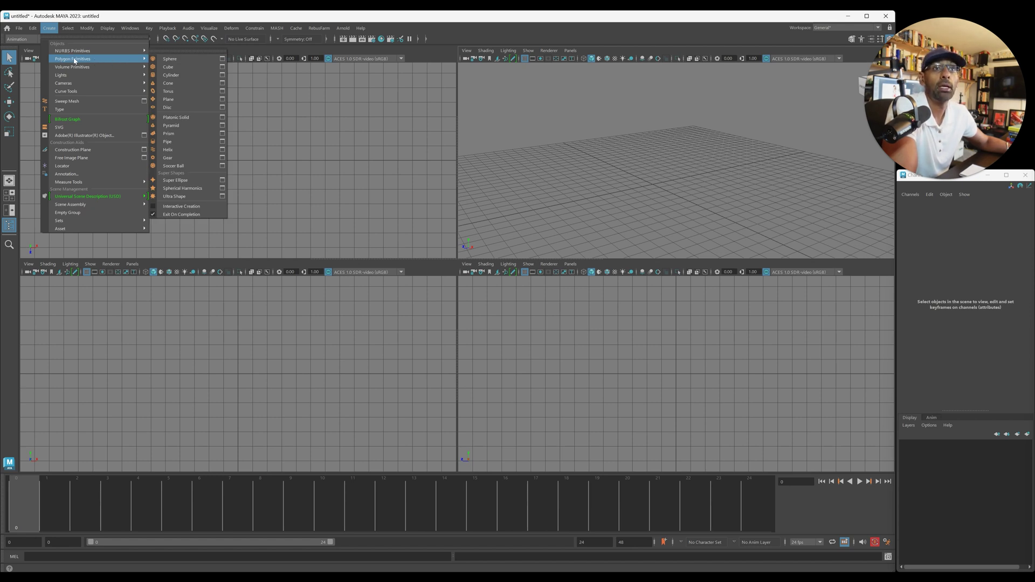
click(167, 66)
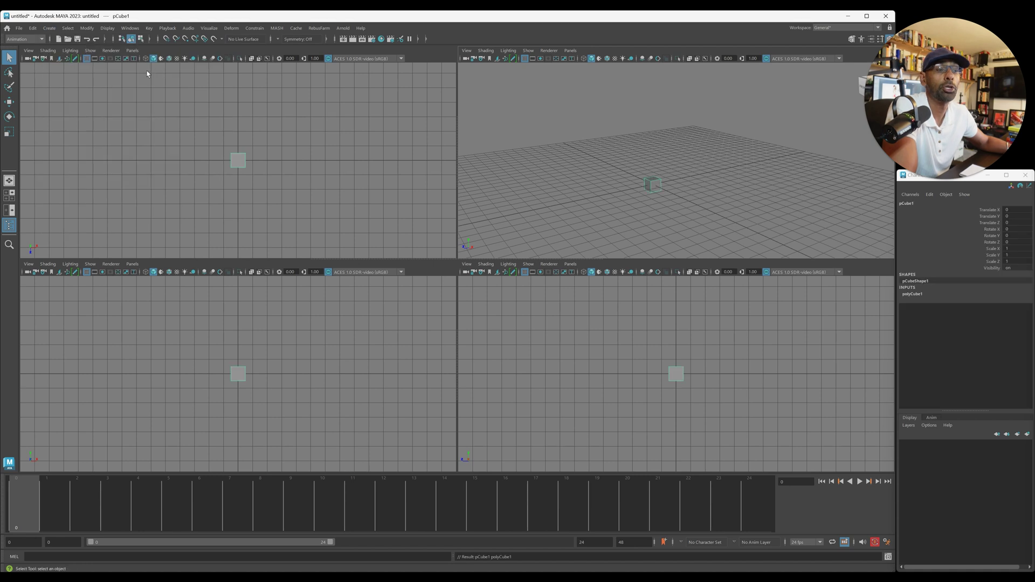
key(space)
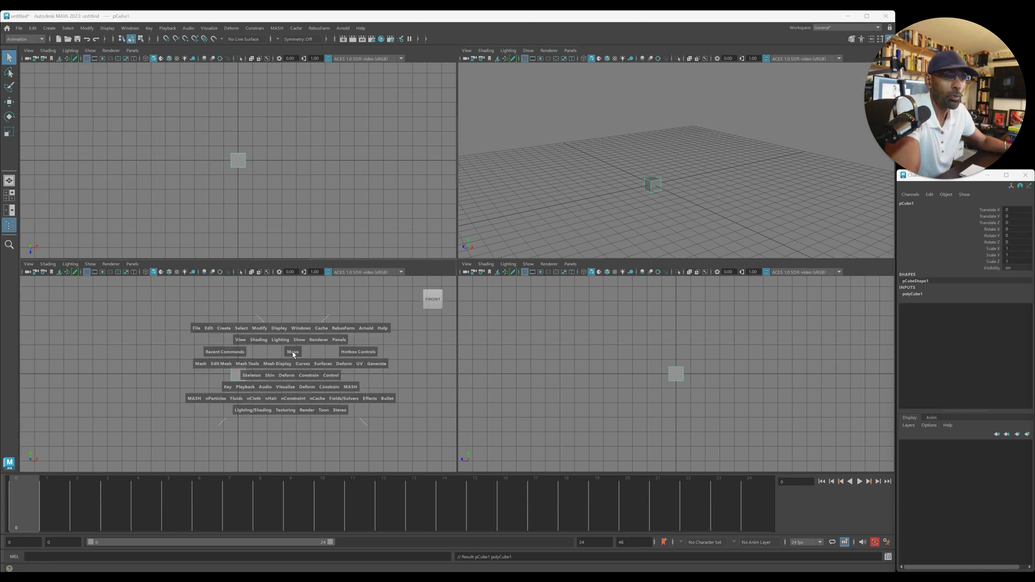
alt+right_drag(291, 355, 564, 327)
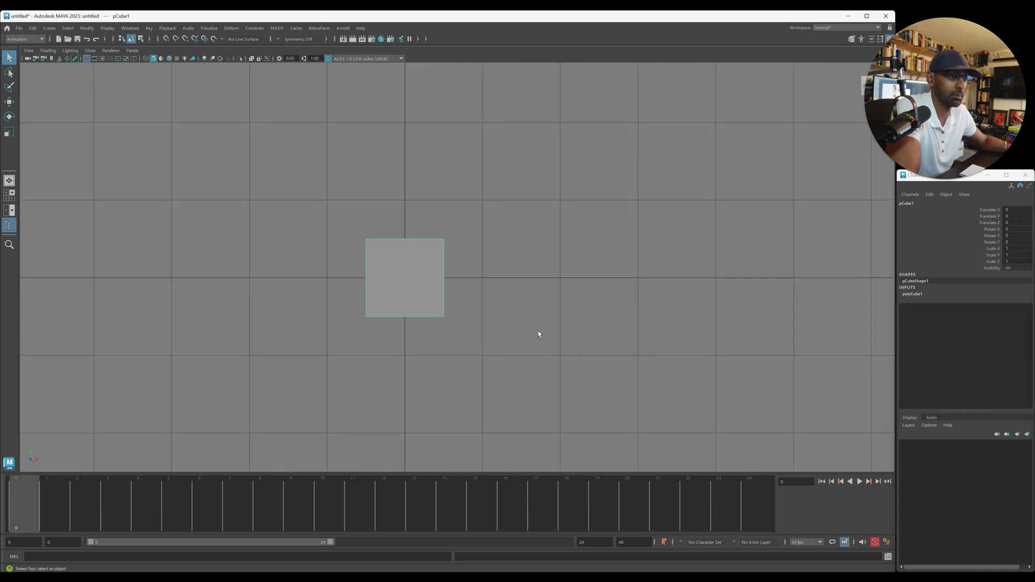
key(space)
key(f)
key(f)
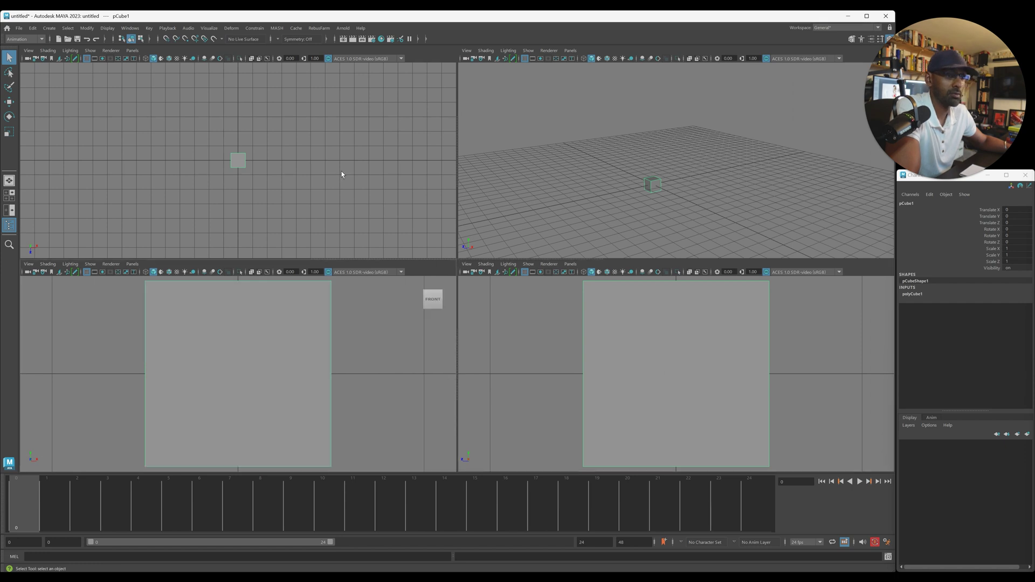
key(f)
key(f)
alt+right_drag(307, 328, 307, 361)
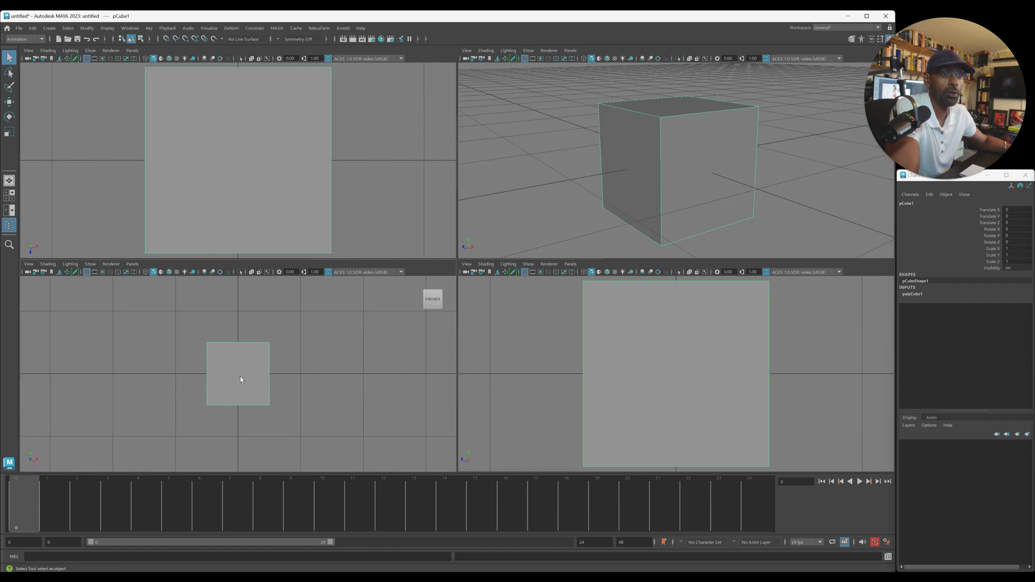
- Taper the cube by scaling its four bottom vertices uniformly to about half size, and return to object mode
right_click(243, 345)
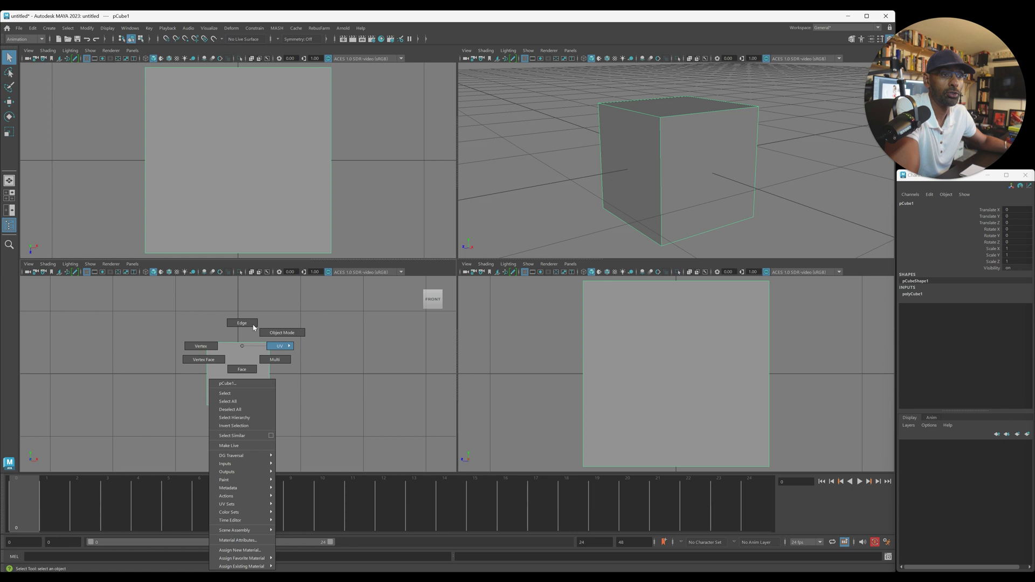
click(210, 348)
drag(194, 385, 317, 437)
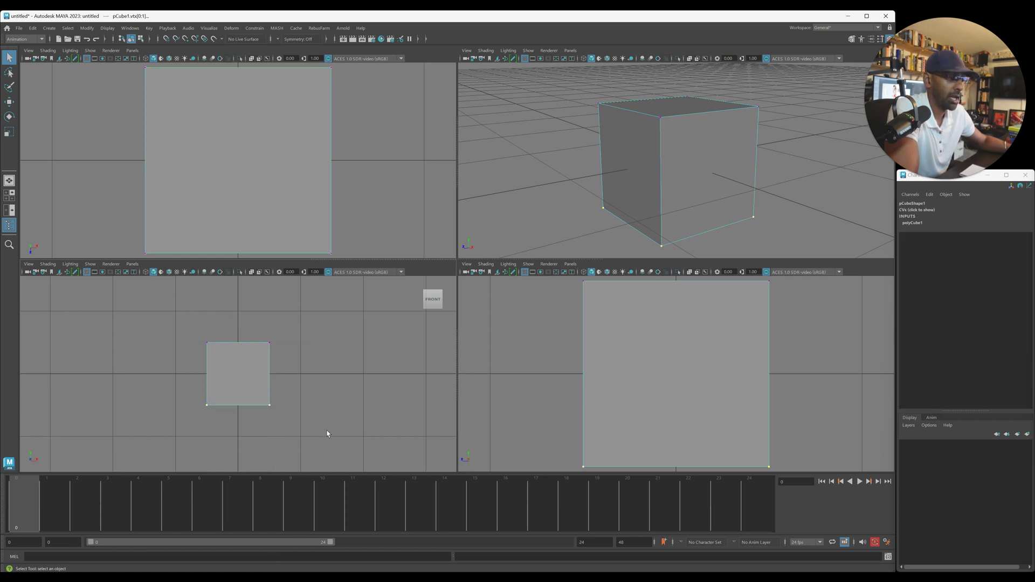
key(r)
drag(238, 406, 215, 406)
scroll(622, 334, down, 5)
alt+middle_drag(593, 352, 601, 356)
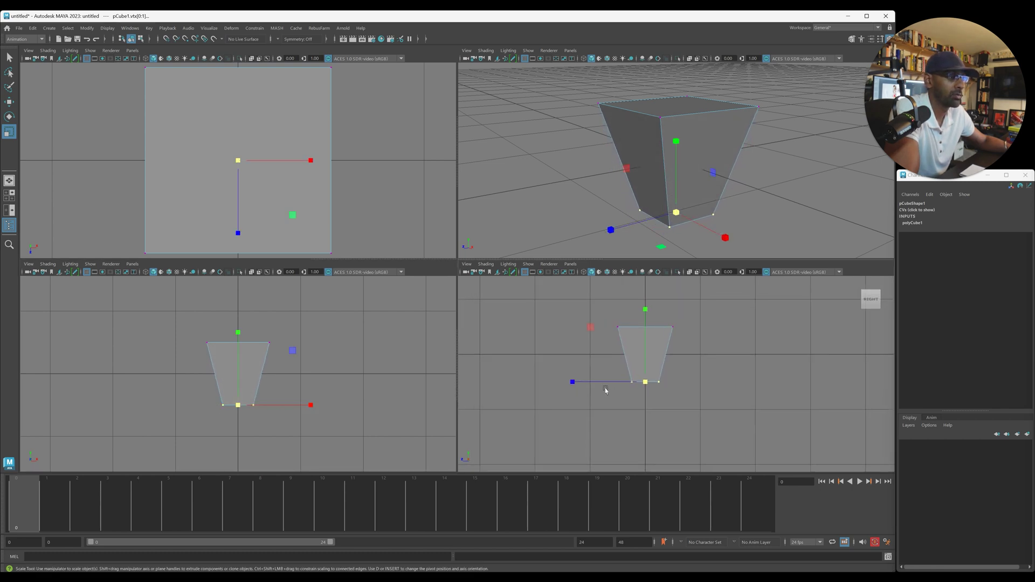
click(724, 373)
click(675, 194)
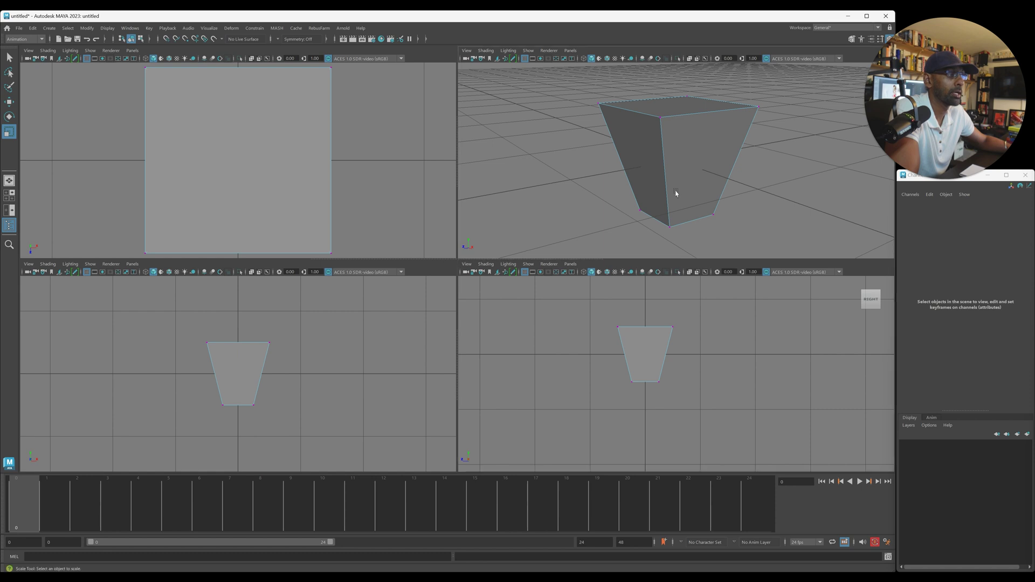
right_drag(660, 174, 701, 159)
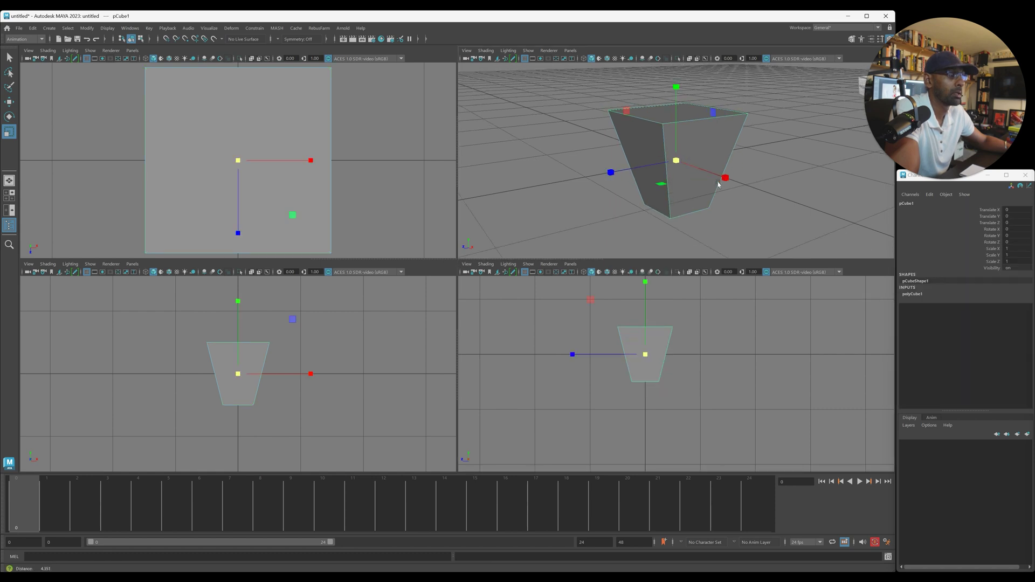
- Duplicate the tapered block, flip the copy with Rotate X -180, and stack it above the original at Translate Y about 1.044
key(ctrl+d)
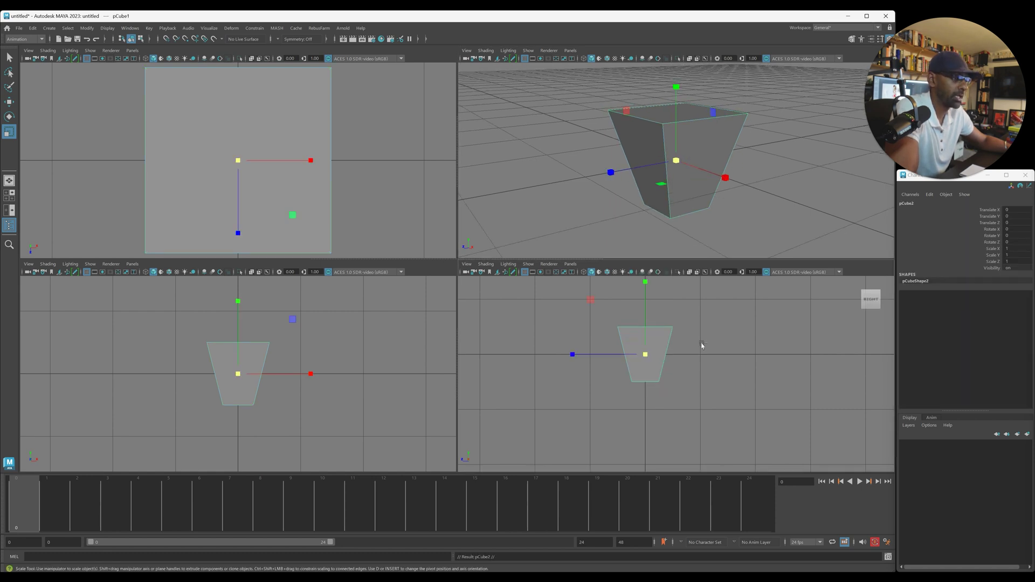
alt+middle_drag(705, 350, 710, 409)
scroll(690, 398, up, 1)
key(w)
drag(647, 342, 799, 309)
key(e)
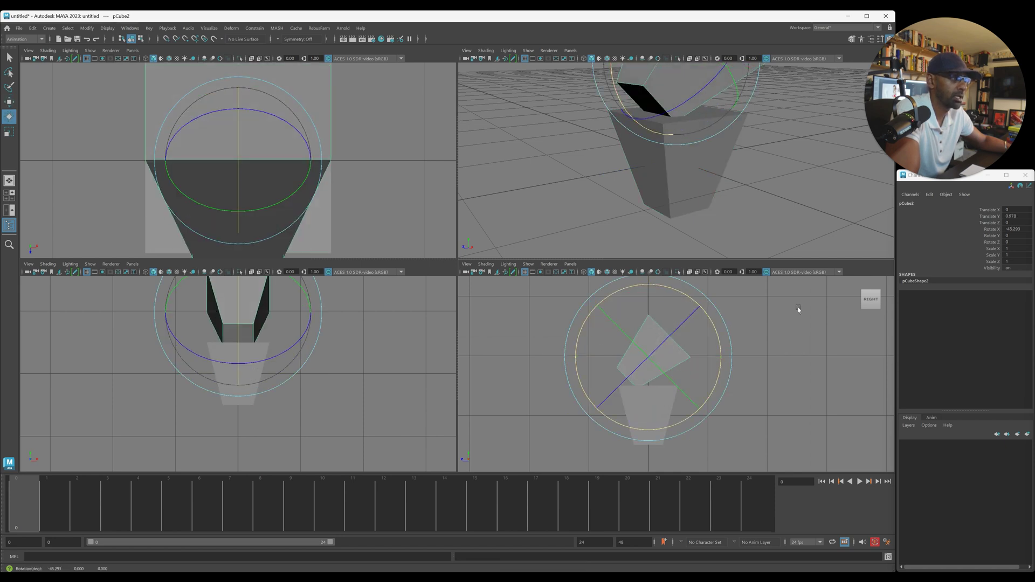
double_click(1015, 231)
text(-180)
key(Return)
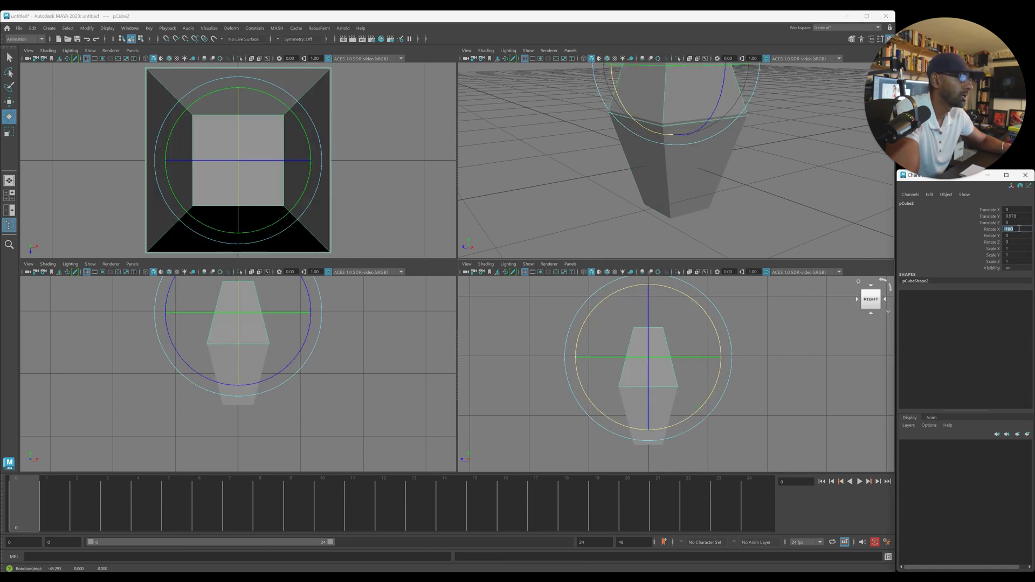
key(w)
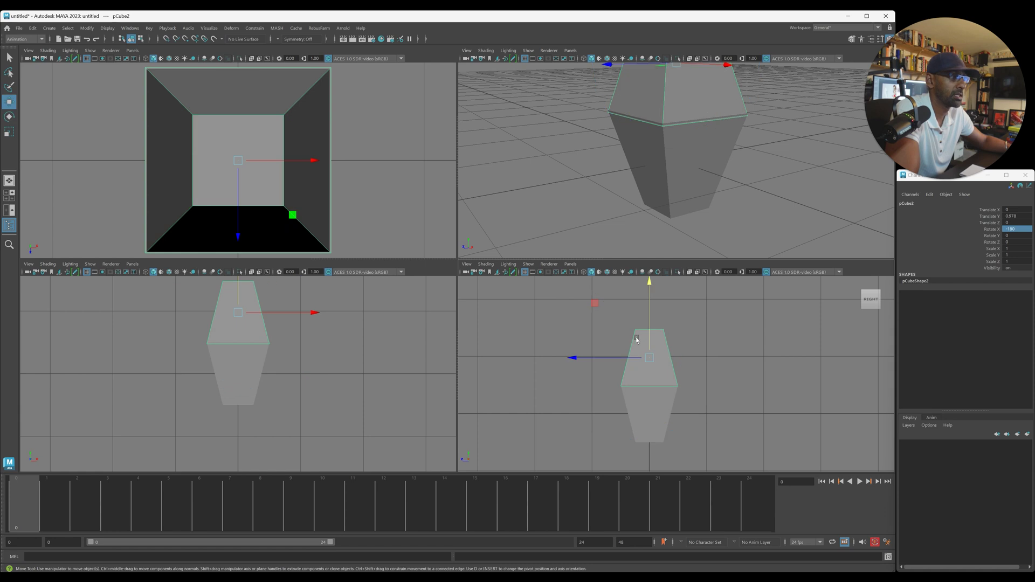
mouse_move(648, 332)
mouse_down()
mouse_move(652, 308)
mouse_move(653, 329)
mouse_up()
- Scale the lower block to about 0.533 in Y and raise it to Translate Y about 0.237, just beneath the upper block
alt+middle_drag(305, 385, 275, 410)
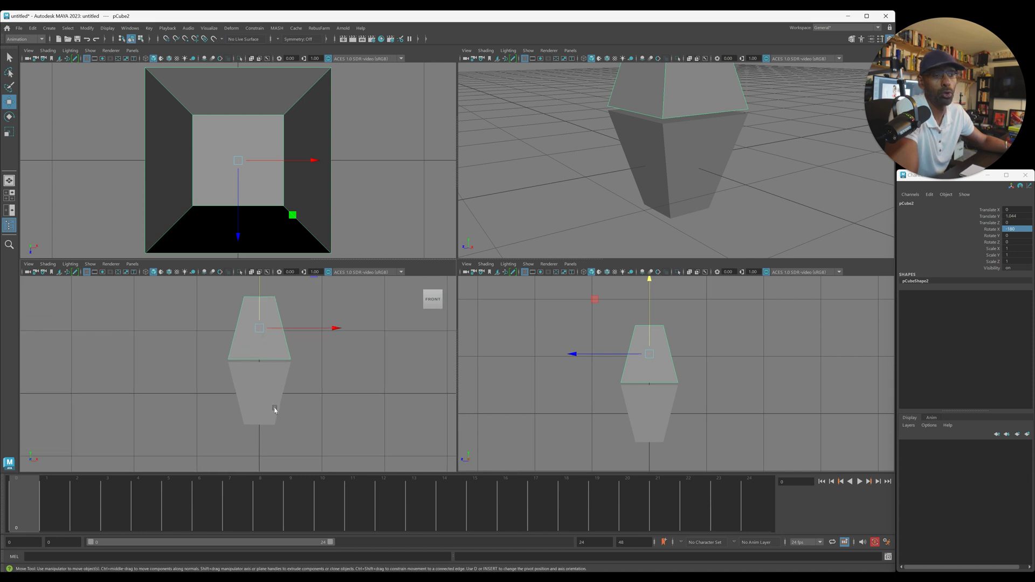
click(275, 410)
key(r)
mouse_move(256, 326)
mouse_down()
mouse_move(267, 357)
mouse_move(259, 345)
mouse_up()
key(w)
click(707, 388)
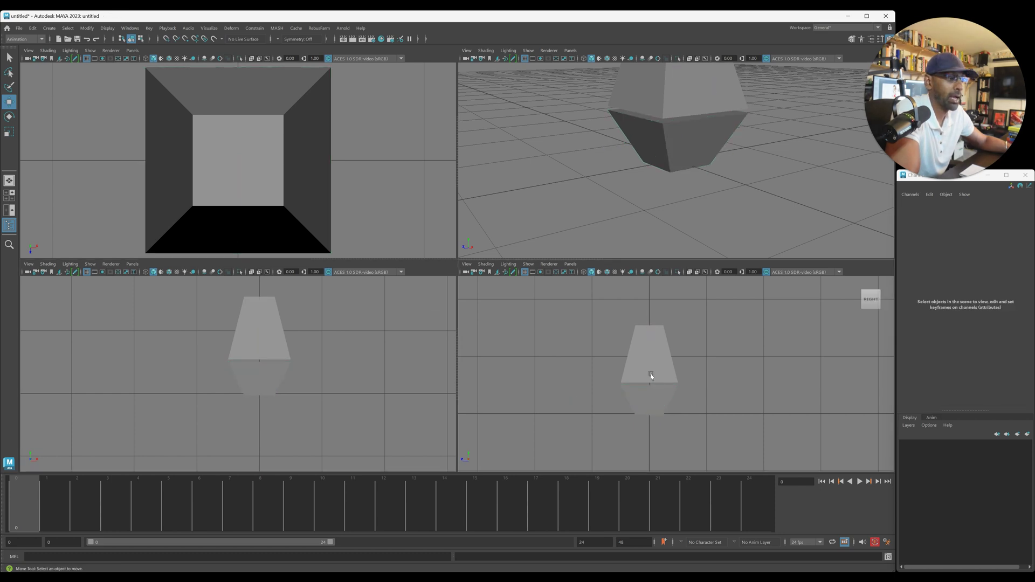
- Select both blocks and scale them together in Z to about 0.68 to make them shallower
click(649, 373)
click(650, 396)
key(r)
drag(573, 399, 600, 403)
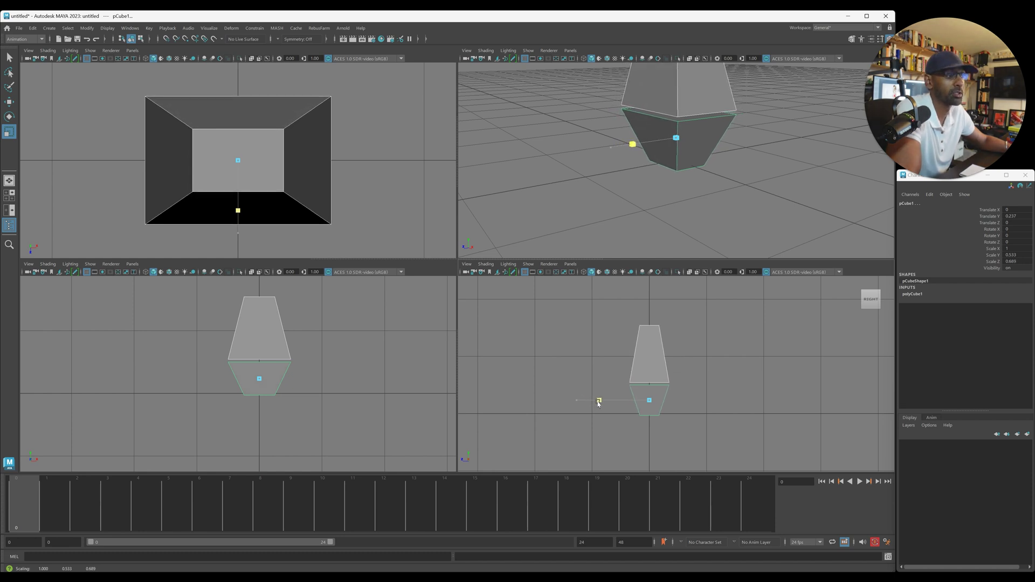
click(715, 332)
key(space)
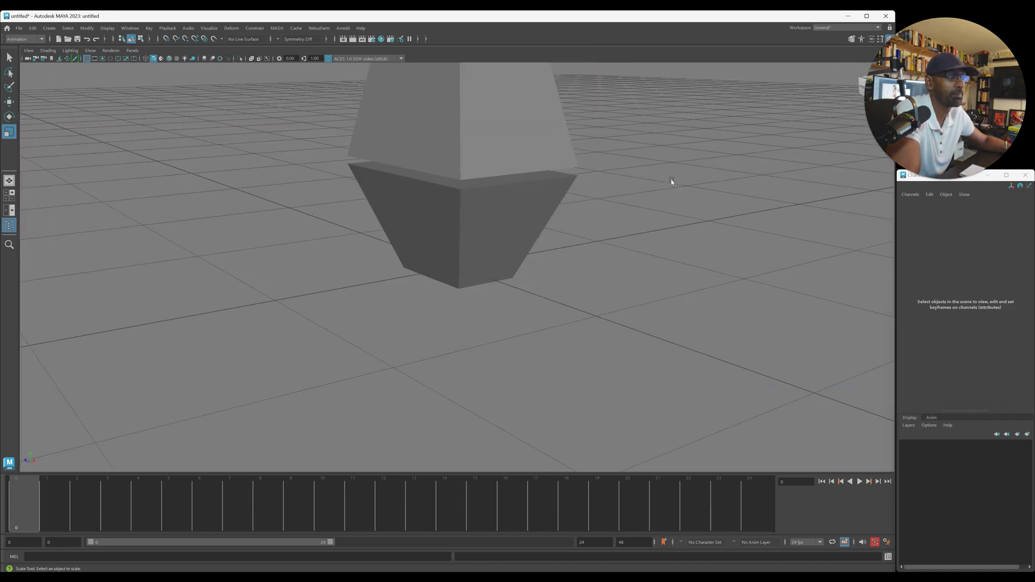
alt+right_drag(671, 181, 499, 240)
alt+middle_drag(499, 239, 497, 270)
alt+drag(497, 270, 493, 250)
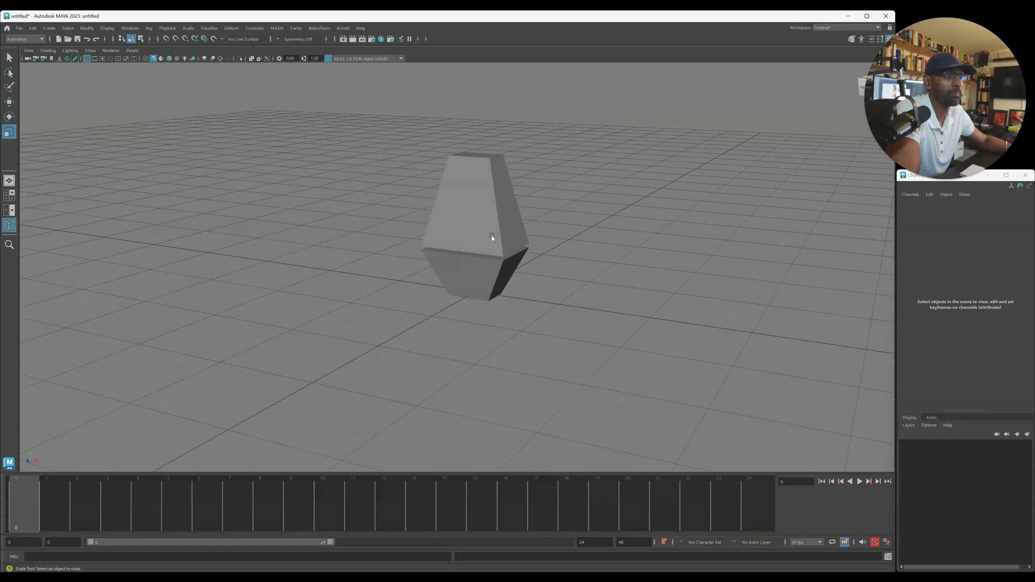
key(space)
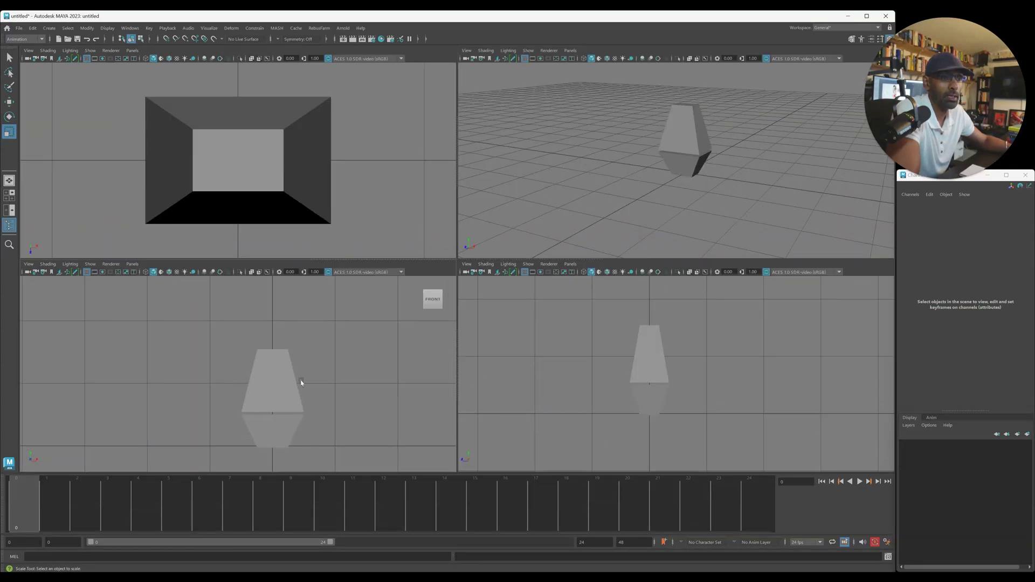
- Duplicate the upper block and move the copy straight up to just above it, at Translate Y about 2.08
click(280, 382)
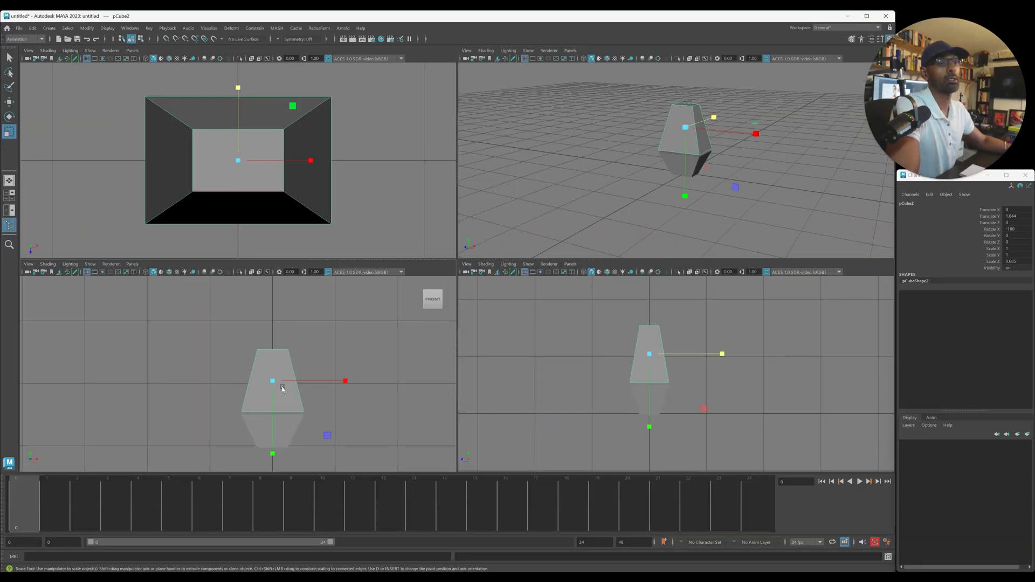
key(ctrl+d)
key(w)
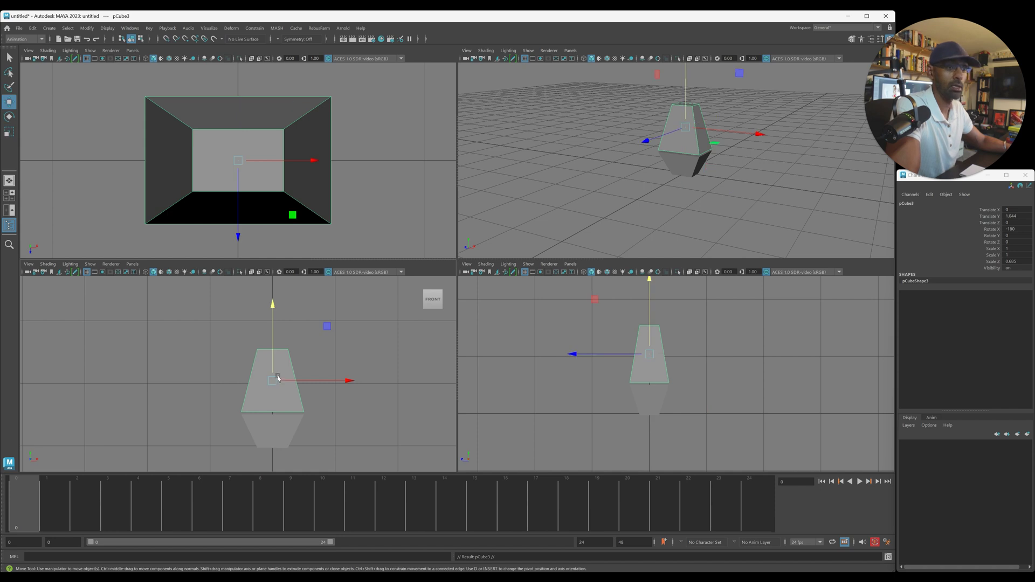
drag(274, 357, 276, 287)
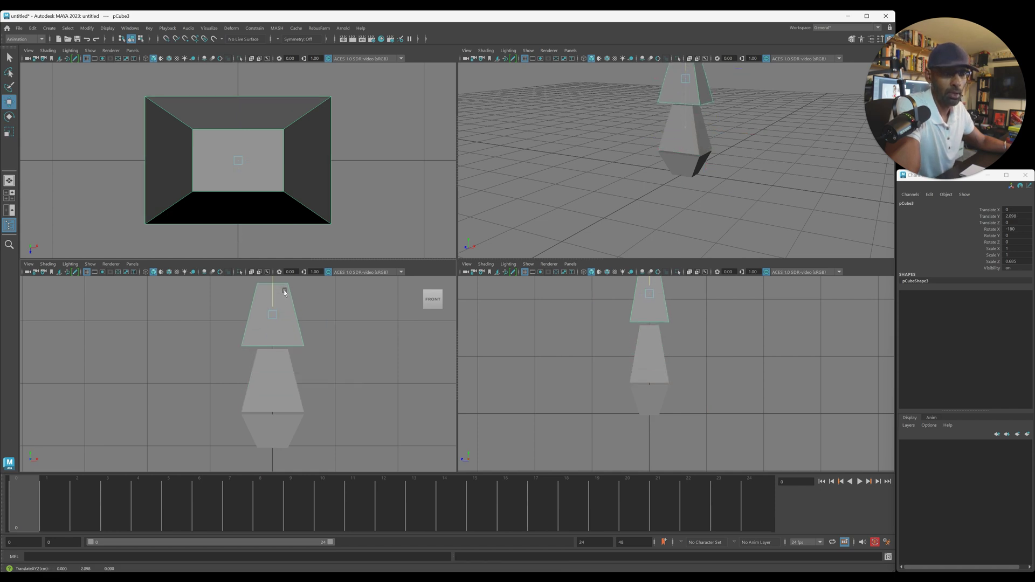
alt+middle_drag(372, 356, 350, 372)
scroll(347, 376, down, 2)
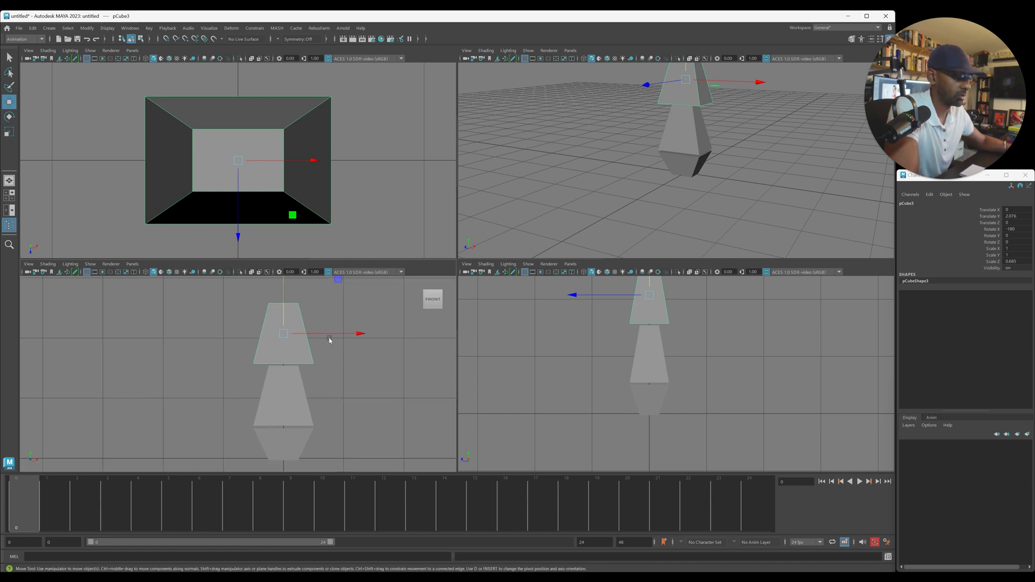
- Flip the new top block upside down by setting its Rotate Z to 180
key(e)
double_click(1017, 242)
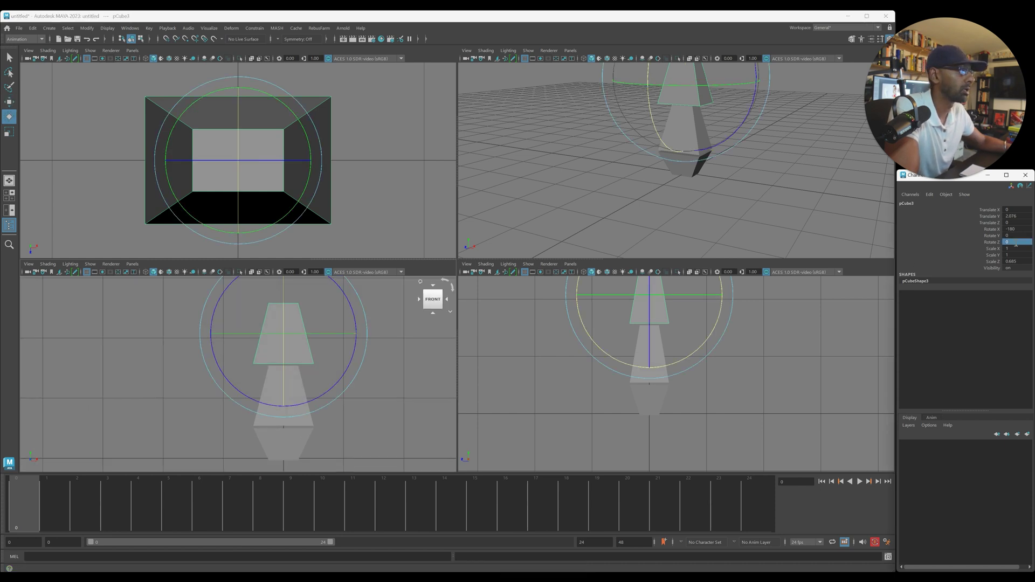
text(180)
key(Return)
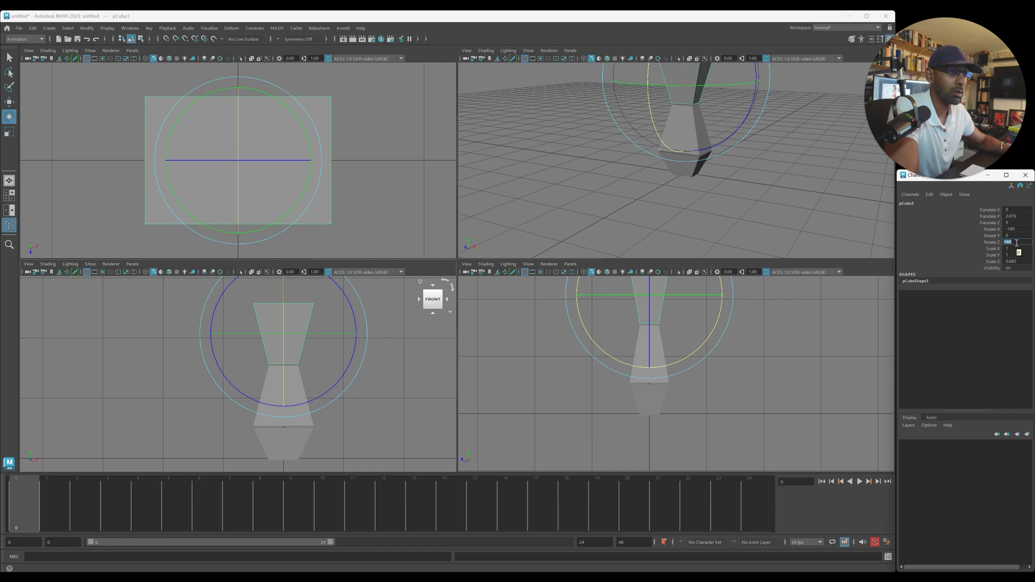
- Scale the top block to about 0.8 in Y, narrow it in X, and seat it just above the middle block
scroll(650, 379, down, 2)
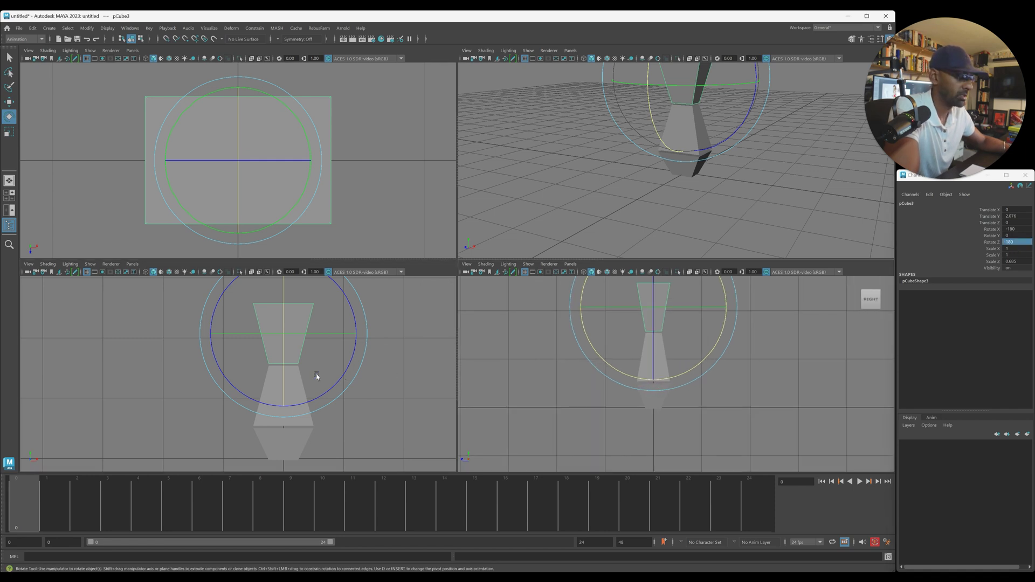
key(r)
drag(281, 298, 282, 310)
key(w)
key(r)
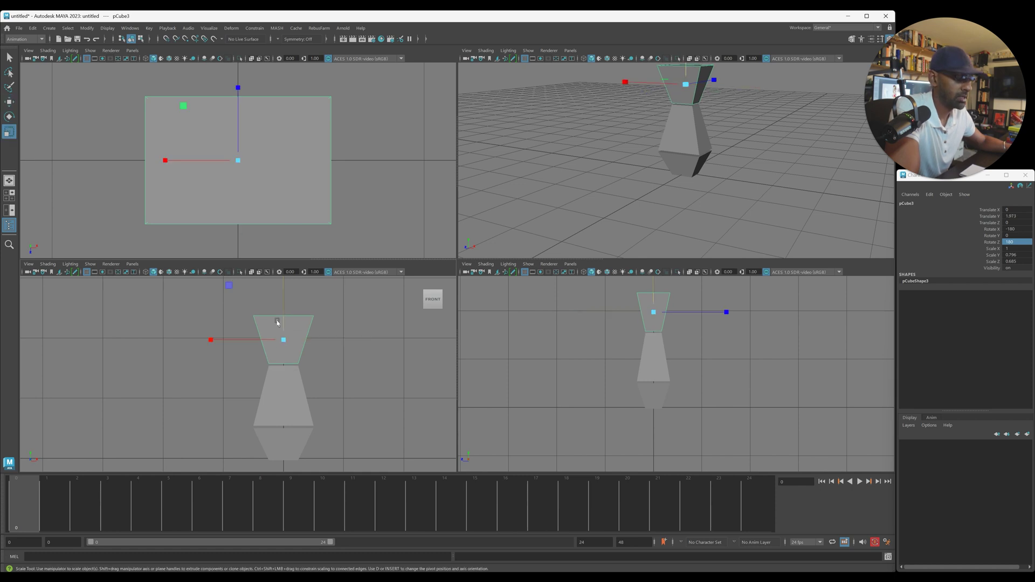
drag(210, 339, 230, 343)
scroll(215, 357, up, 1)
drag(289, 298, 300, 348)
- Widen the top block's bottom vertices slightly in X and return the block to object mode
right_drag(300, 347, 264, 348)
drag(258, 358, 351, 372)
drag(226, 361, 196, 360)
click(735, 353)
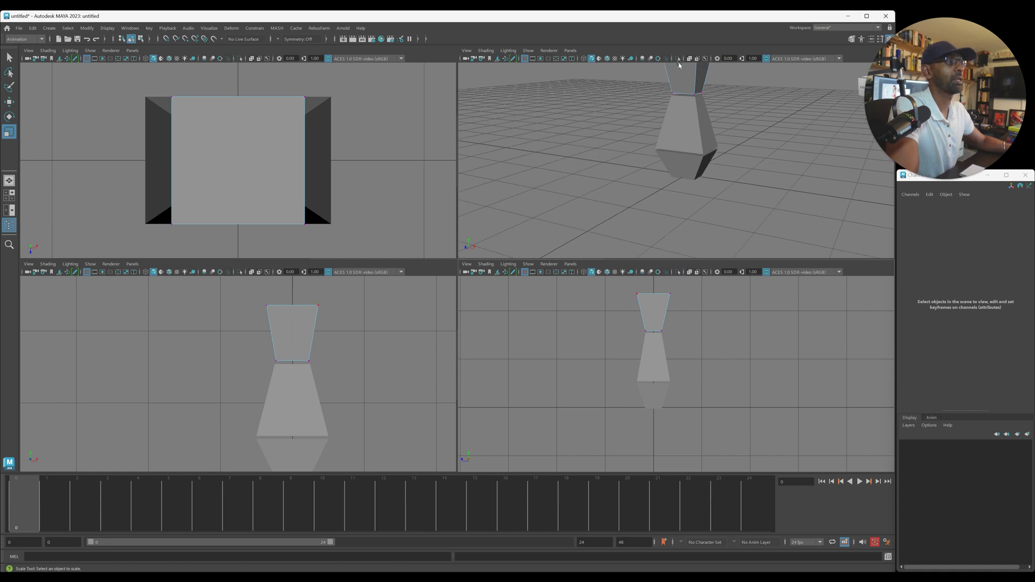
right_drag(687, 105, 696, 86)
click(719, 123)
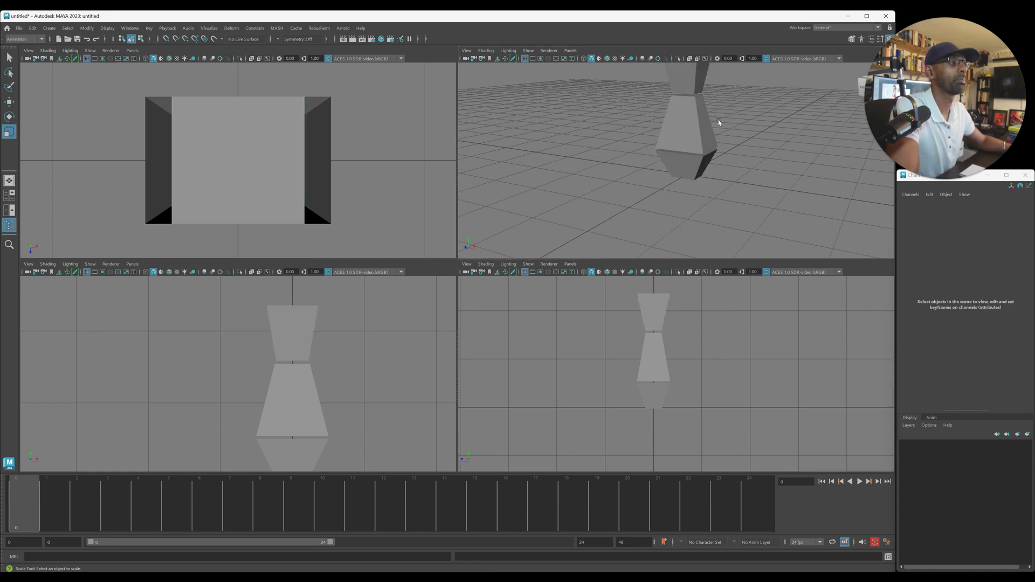
- Freeze the transformations of all three stacked blocks in the perspective view, and undo the freeze
key(space)
alt+drag(709, 141, 538, 286)
drag(389, 177, 571, 356)
click(85, 29)
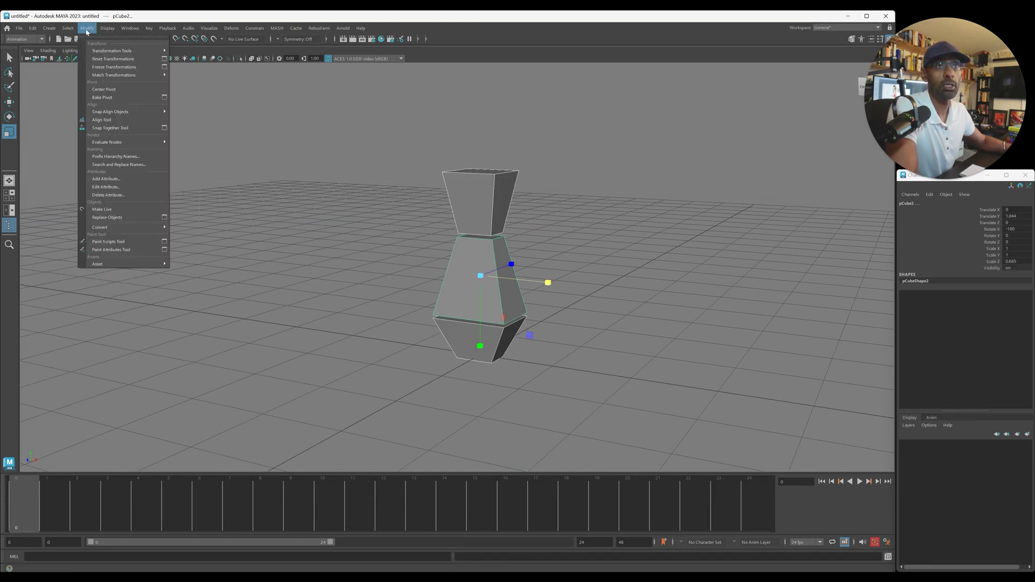
click(114, 67)
key(ctrl+z)
- Select all three stacked blocks, freeze their transformations again, and clear the selection
click(603, 356)
click(480, 288)
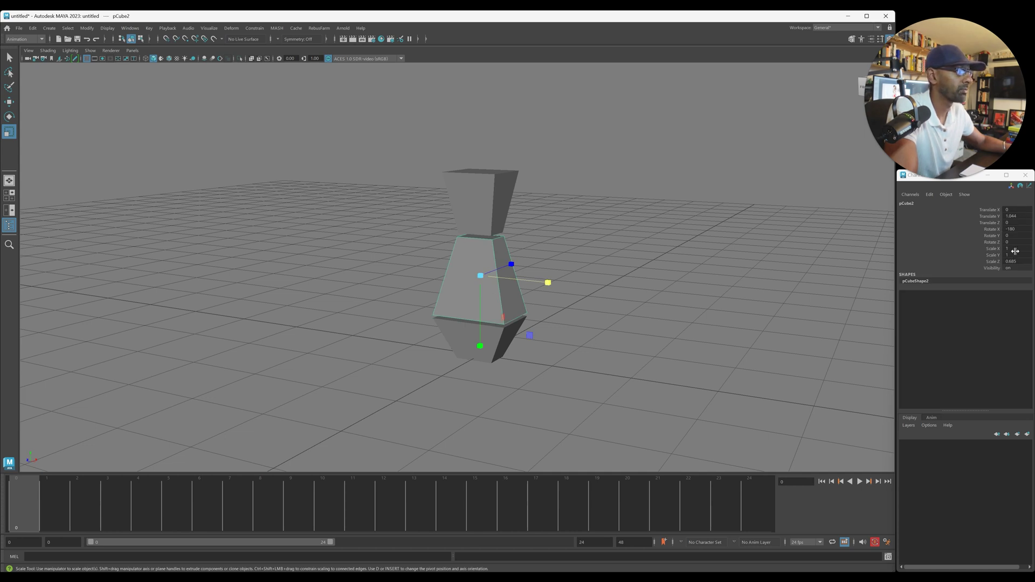
click(367, 162)
drag(367, 162, 577, 366)
click(91, 31)
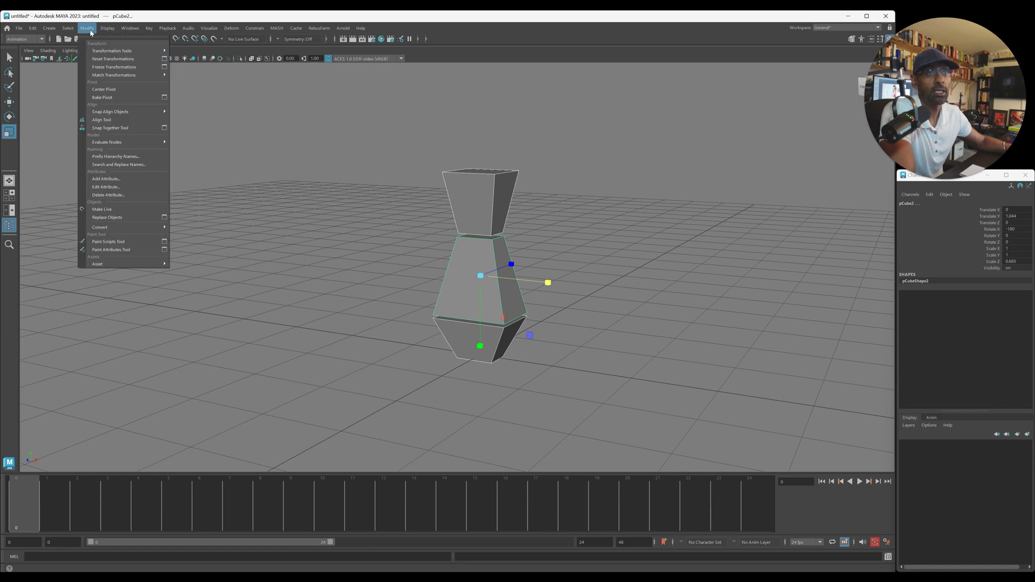
click(114, 67)
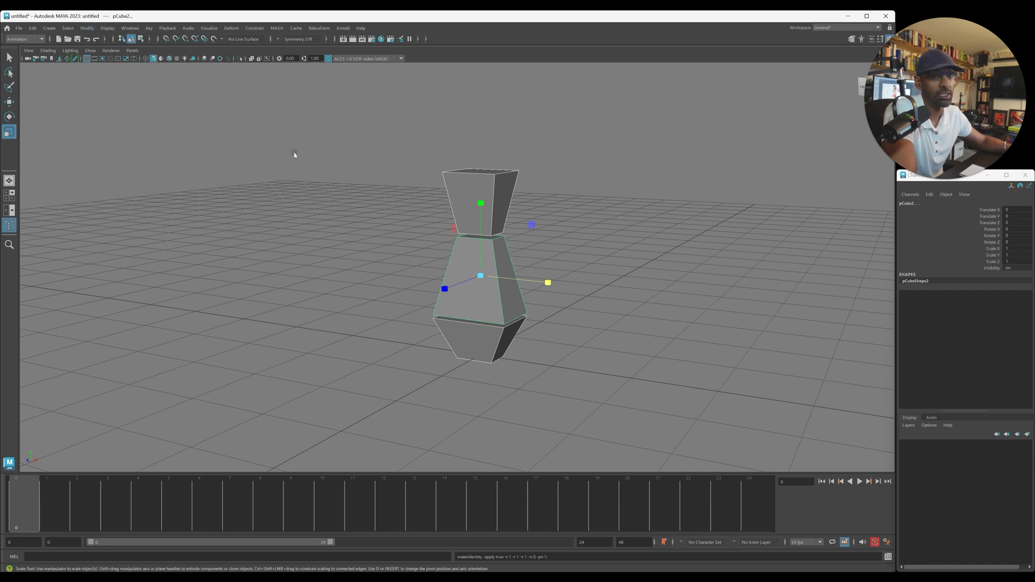
click(345, 195)
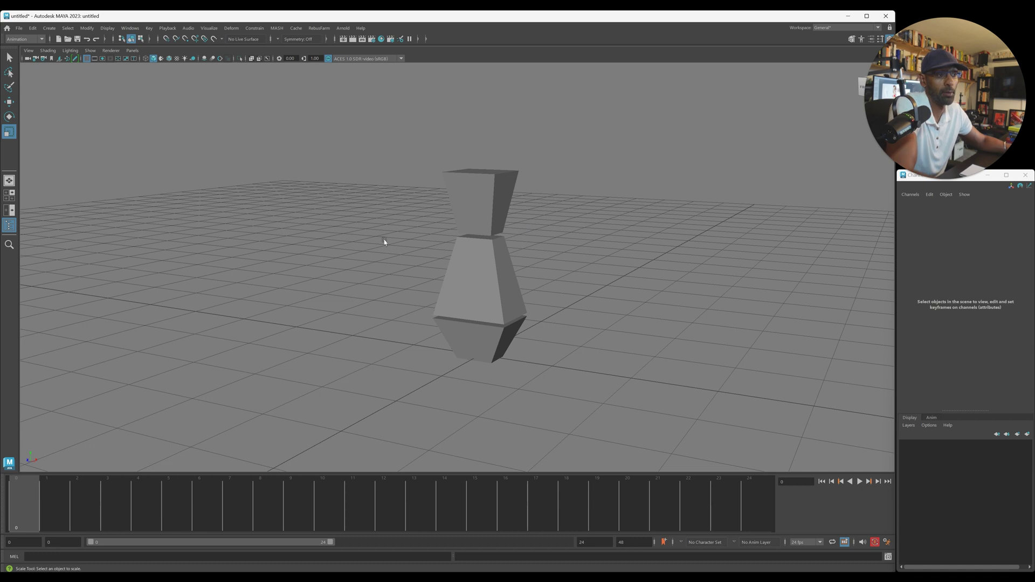
- View the stacked blocks from a lower angle and bring up the Outliner beside them
alt+drag(374, 270, 370, 271)
alt+right_drag(370, 271, 386, 268)
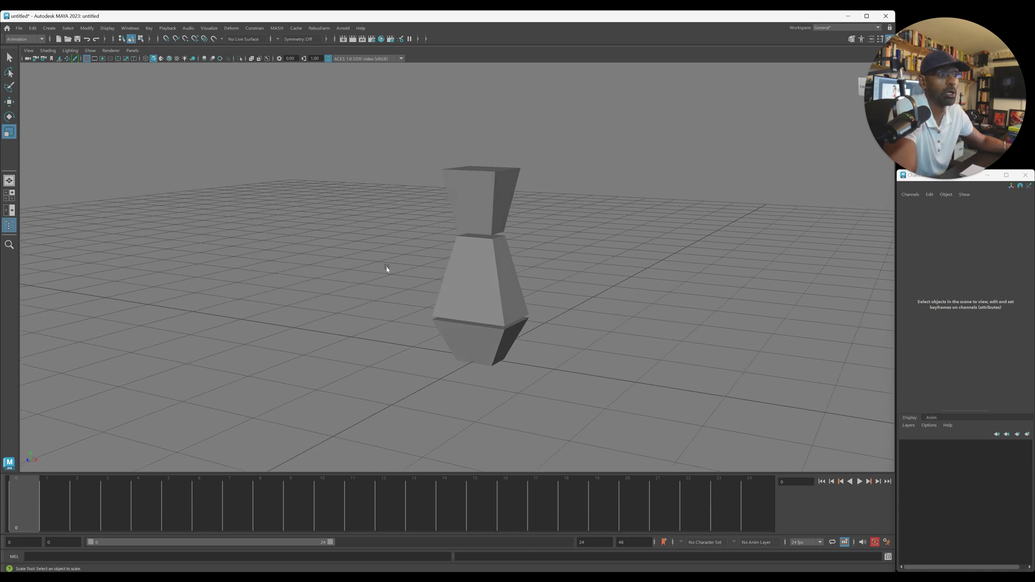
scroll(387, 269, up, 2)
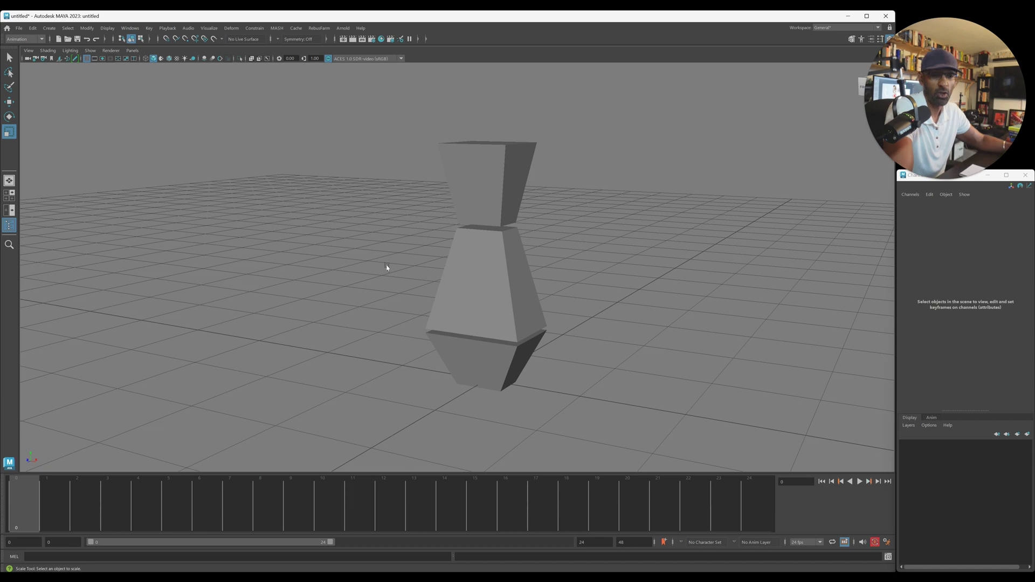
alt+drag(419, 276, 404, 295)
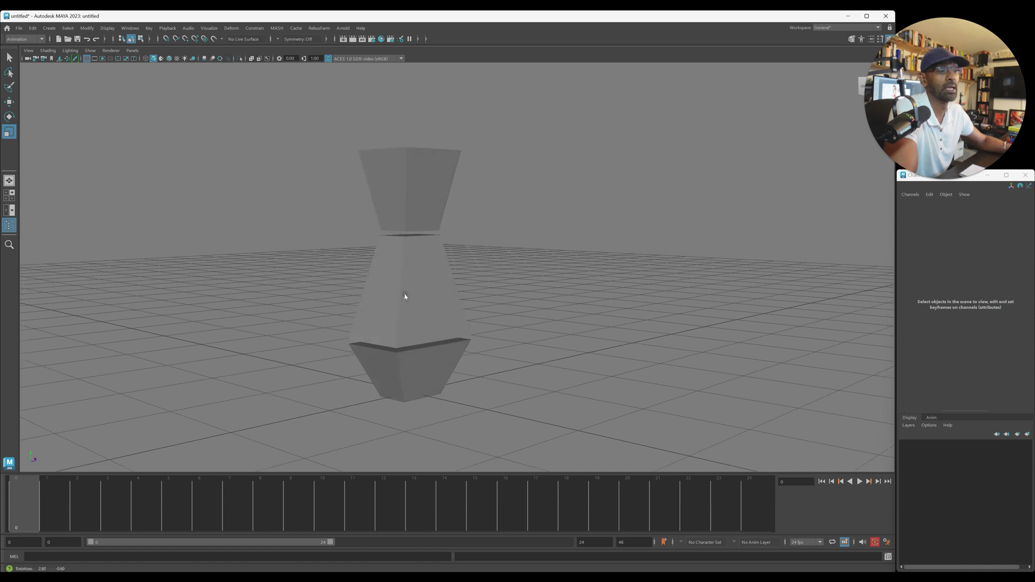
drag(645, 105, 729, 39)
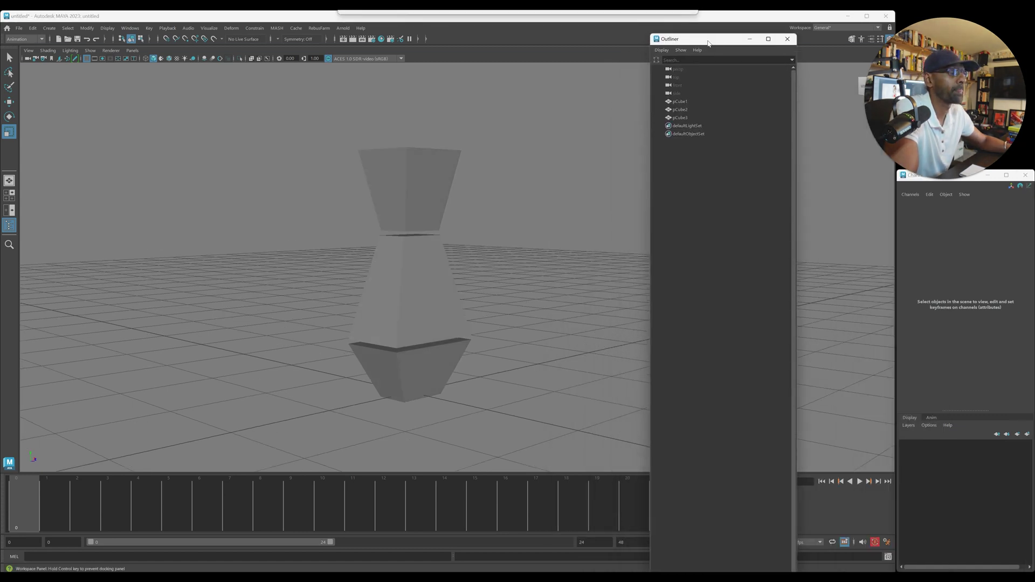
- Try moving the top block's pivot straight down to its base in the perspective view
click(416, 189)
alt+drag(417, 201, 354, 231)
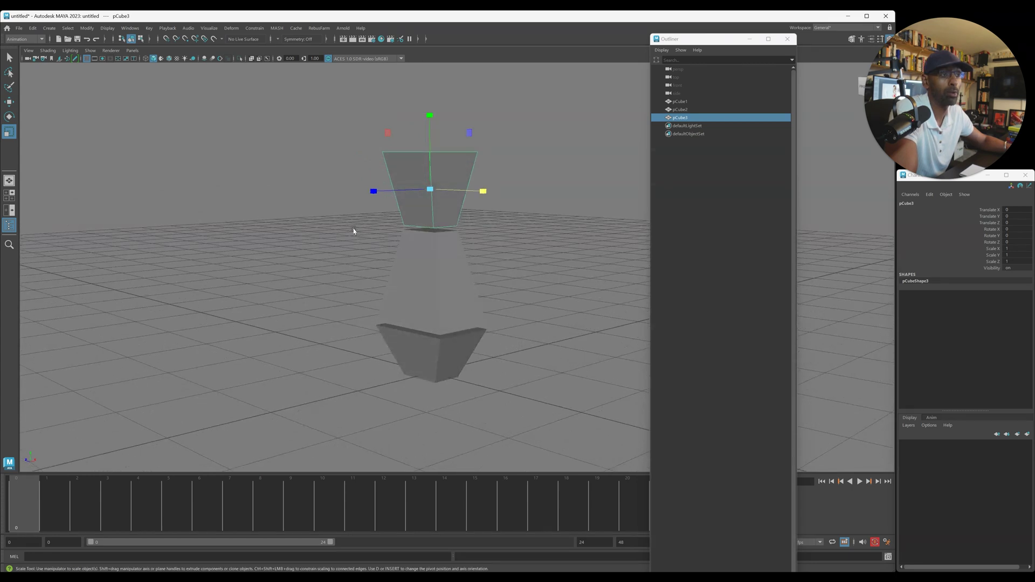
key(d)
drag(429, 131, 436, 167)
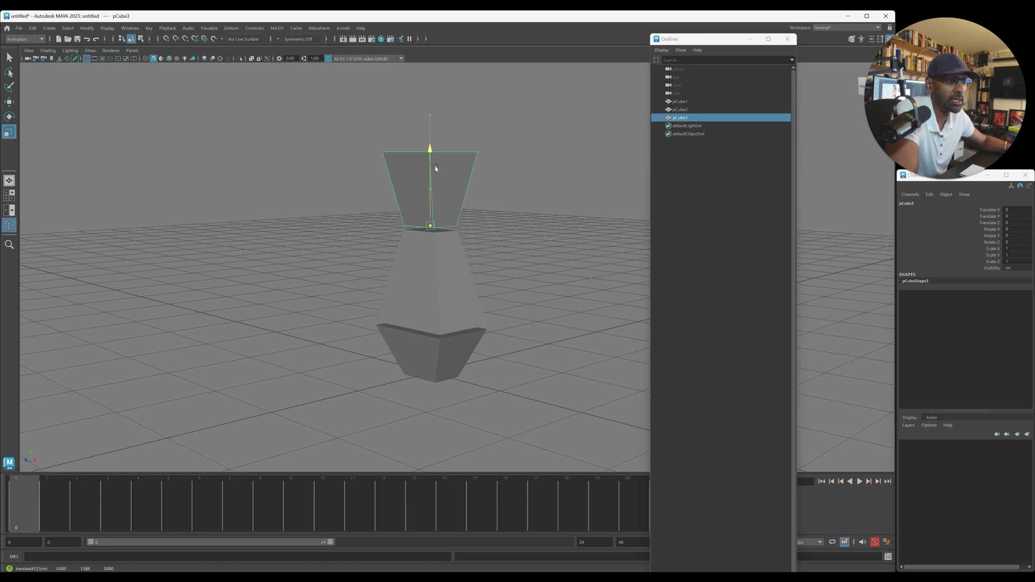
click(567, 249)
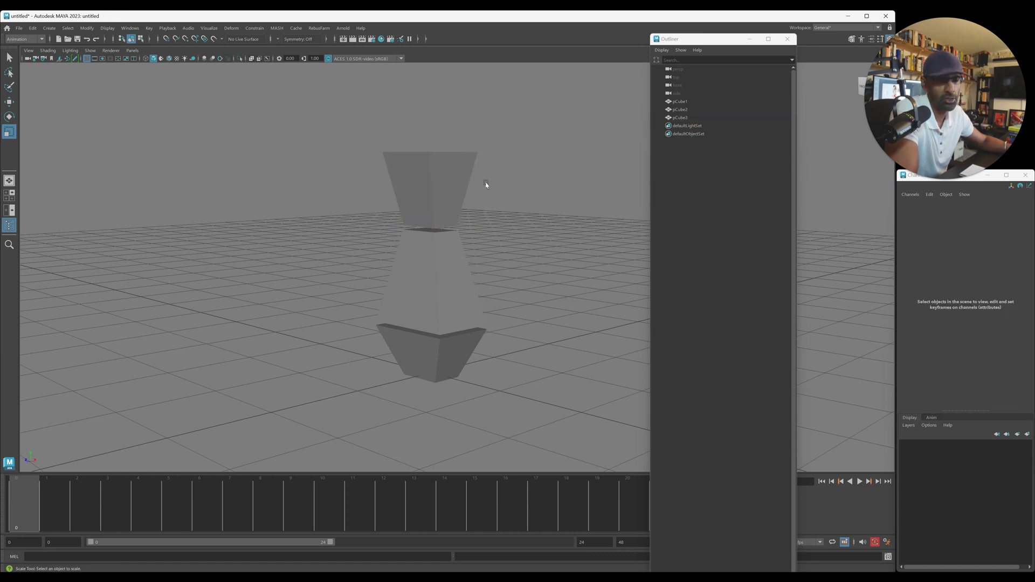
- Lower the top block's pivot vertically to the grid origin, using the orthographic views, and close the Outliner
click(447, 190)
key(d)
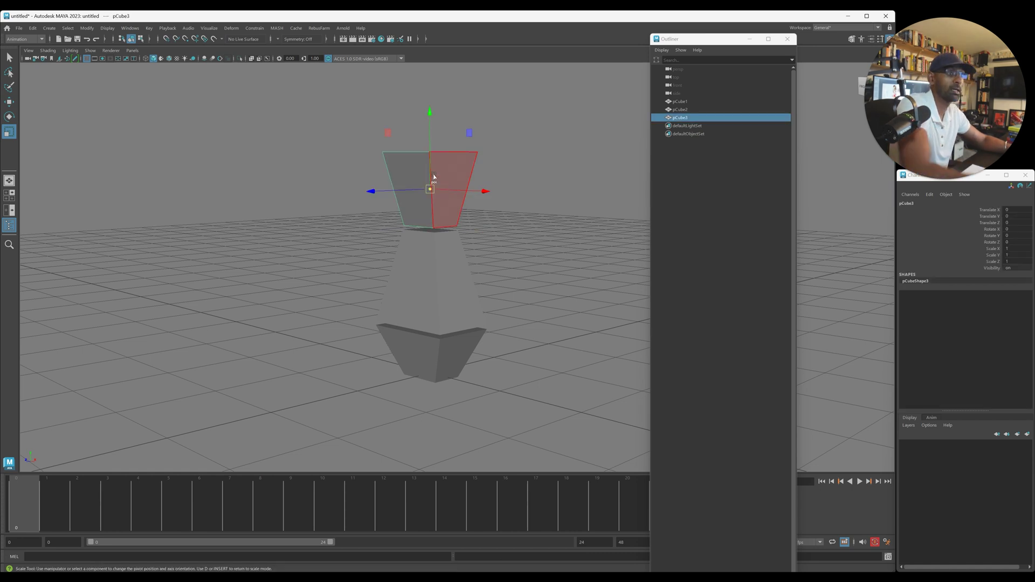
drag(428, 133, 429, 171)
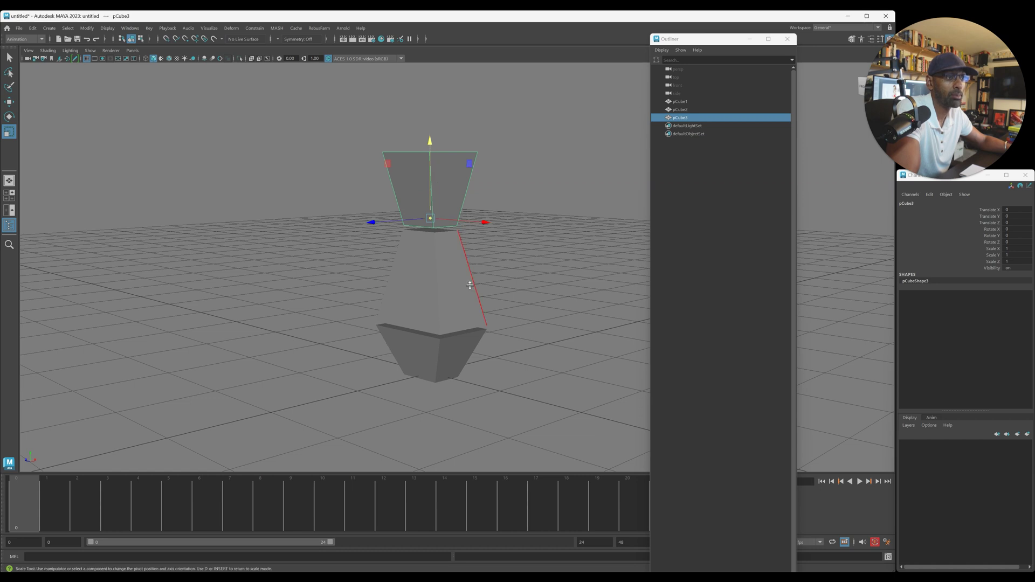
key(space)
drag(290, 312, 290, 318)
click(787, 39)
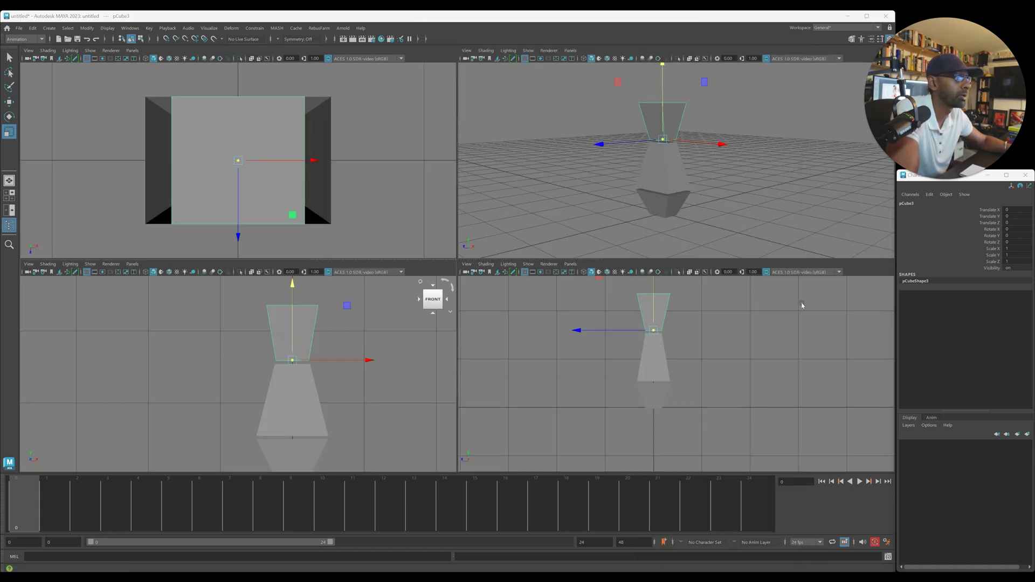
click(301, 412)
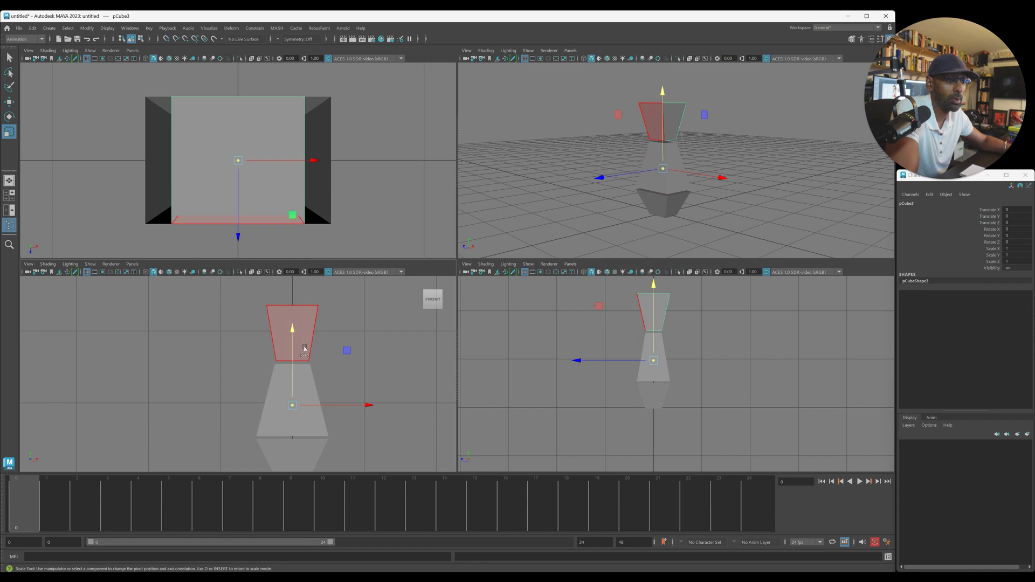
drag(654, 286, 655, 334)
click(651, 402)
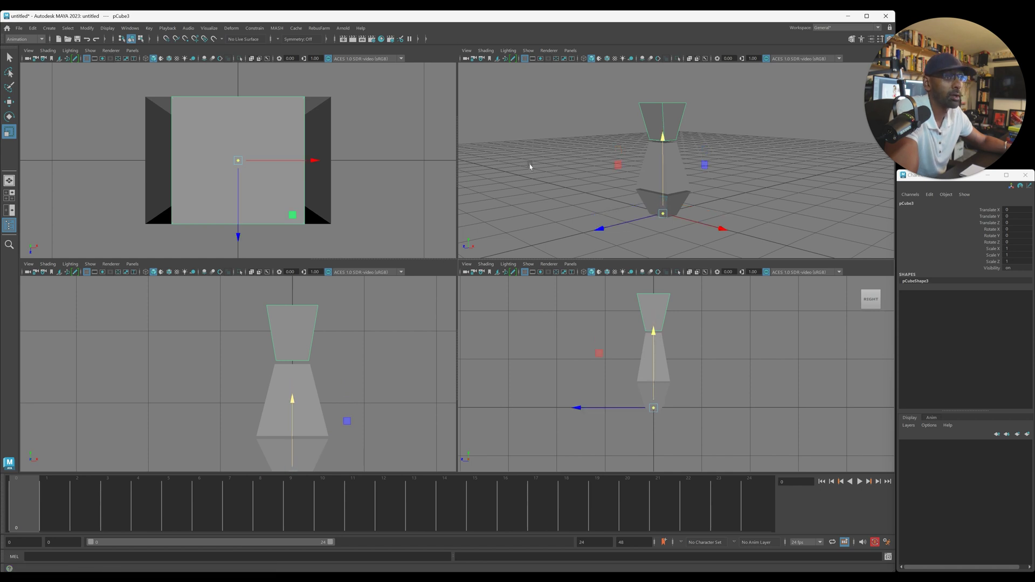
- Freeze the transformations of all three blocks and return to the full perspective view
click(552, 116)
drag(560, 88, 724, 213)
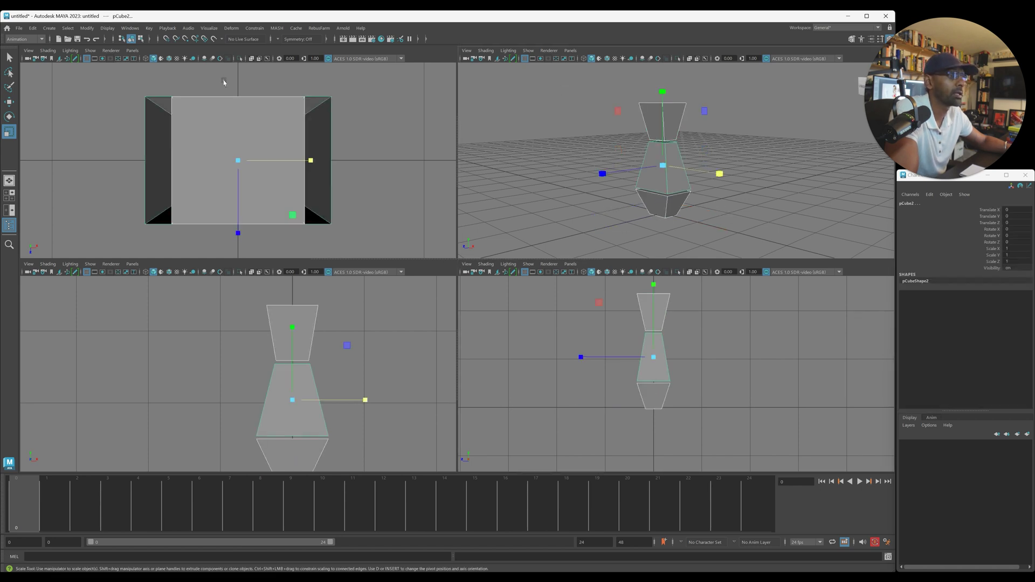
click(87, 28)
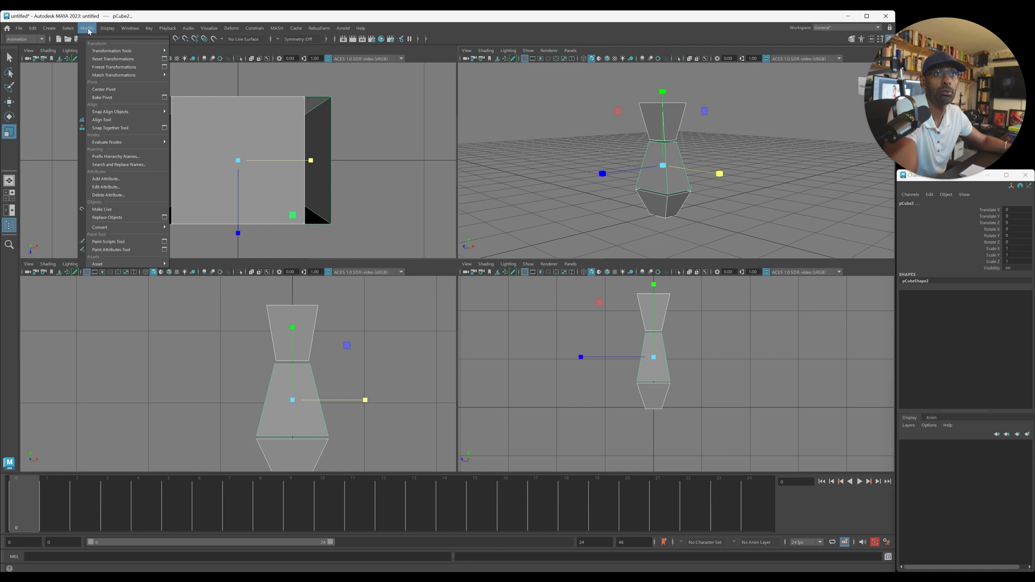
click(112, 67)
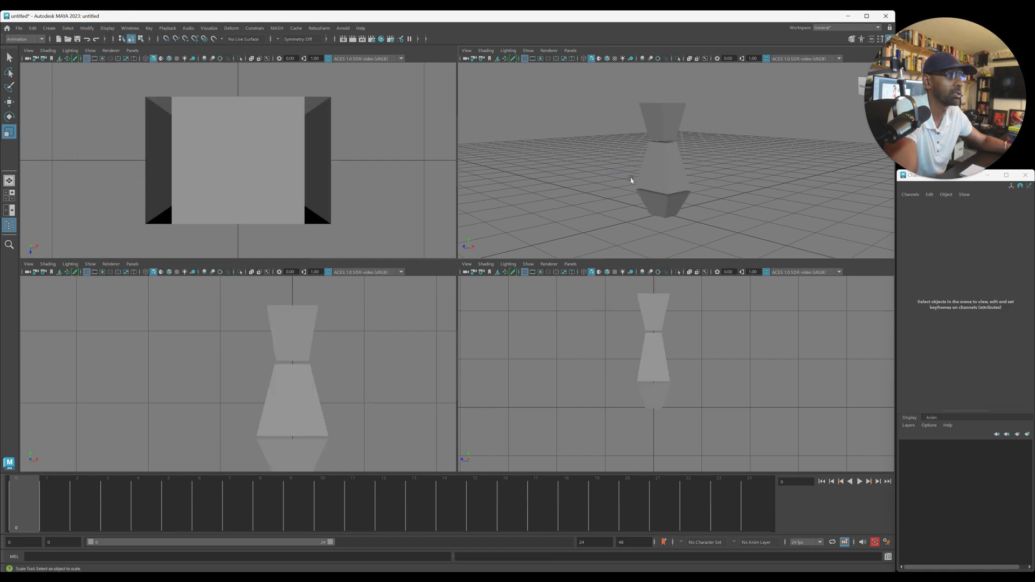
key(space)
alt+drag(571, 220, 548, 277)
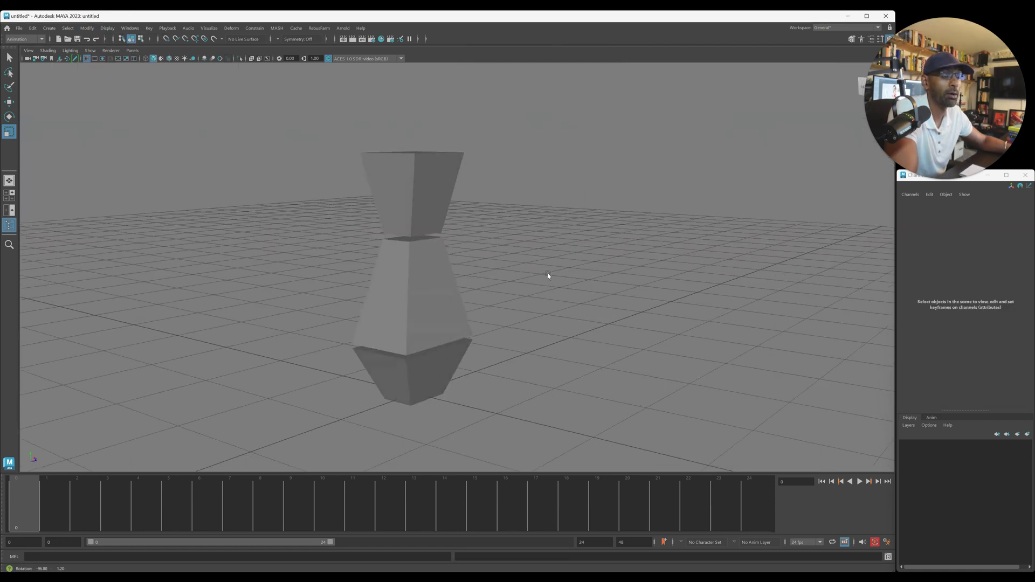
- Test the Rotate tool on the middle block and undo the trial changes
click(438, 301)
key(e)
alt+drag(439, 296, 416, 301)
key(ctrl+z)
key(shift+z)
key(ctrl+z)
key(ctrl+z)
- Check where the pivots of the middle, bottom and top blocks sit using the Move tool
alt+drag(487, 312, 432, 292)
click(444, 277)
key(w)
click(464, 361)
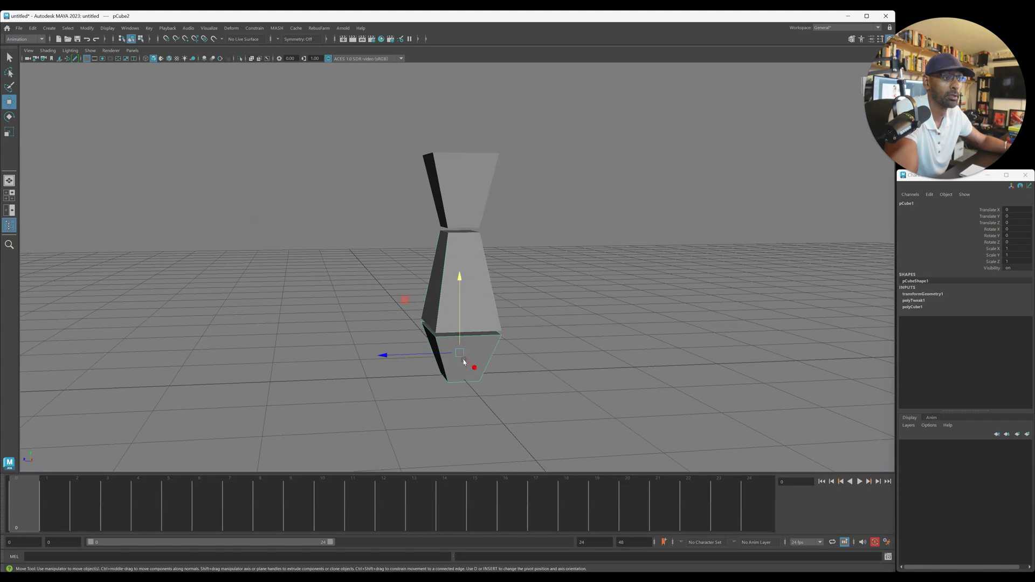
click(454, 189)
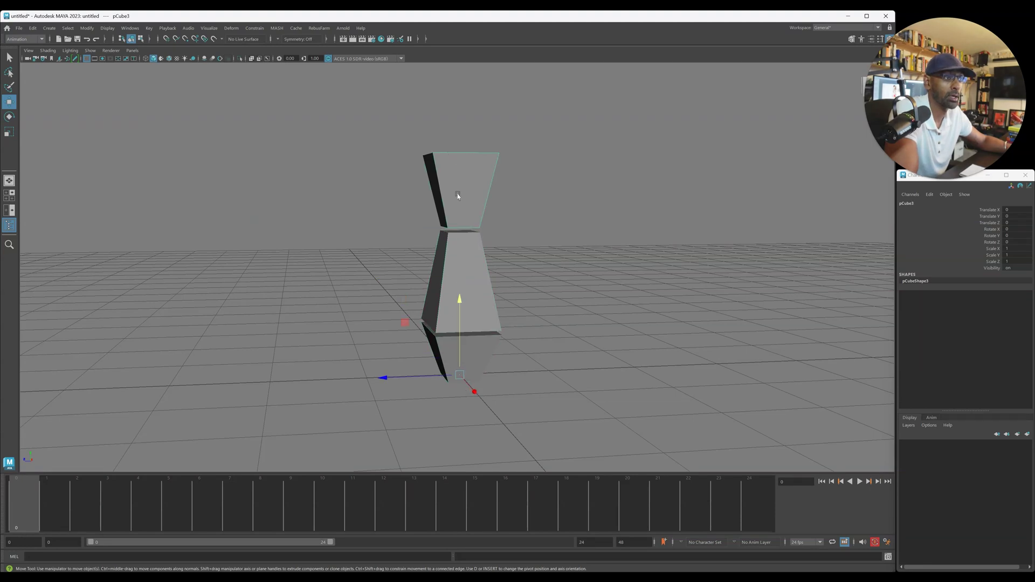
alt+drag(509, 189, 494, 196)
- Select the whole stack in the side view, freeze its transformations, and clear the selection
key(space)
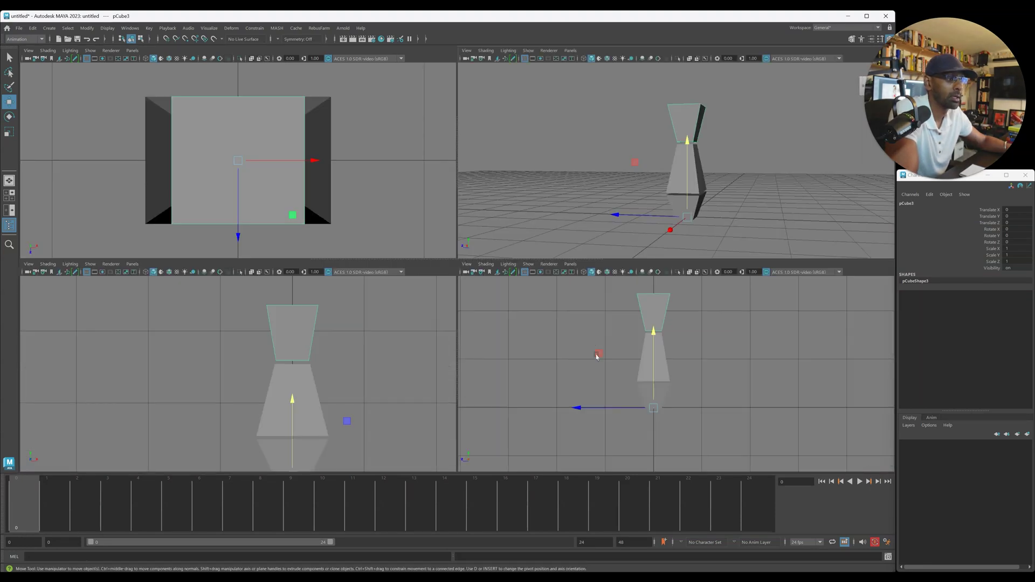
click(544, 346)
drag(561, 303, 775, 436)
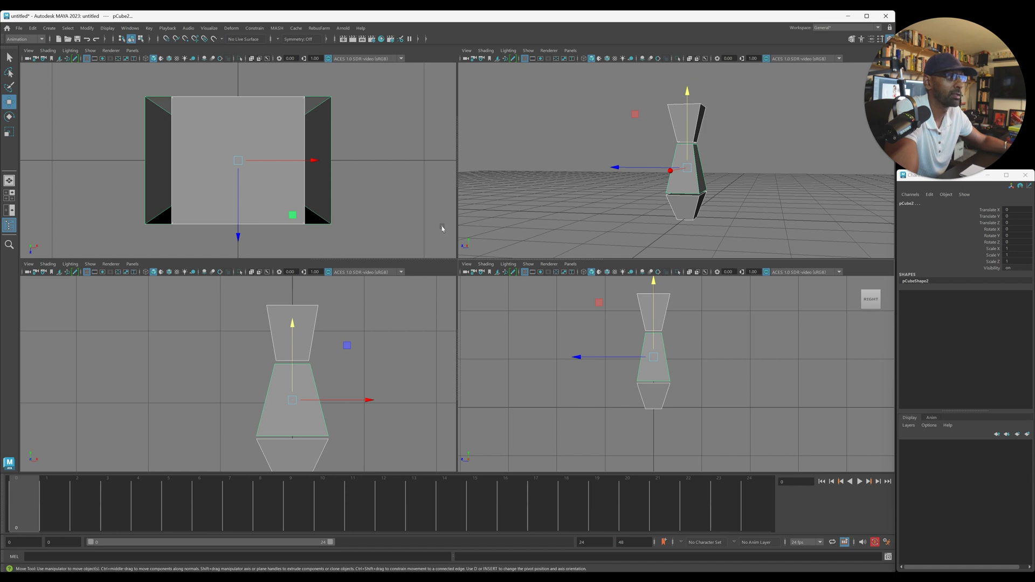
click(87, 28)
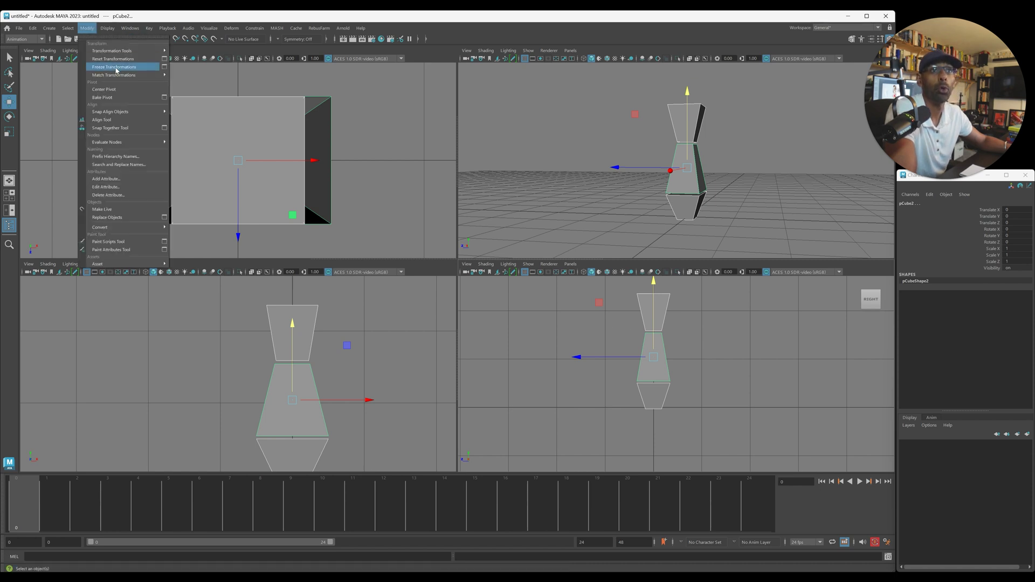
click(115, 67)
click(687, 337)
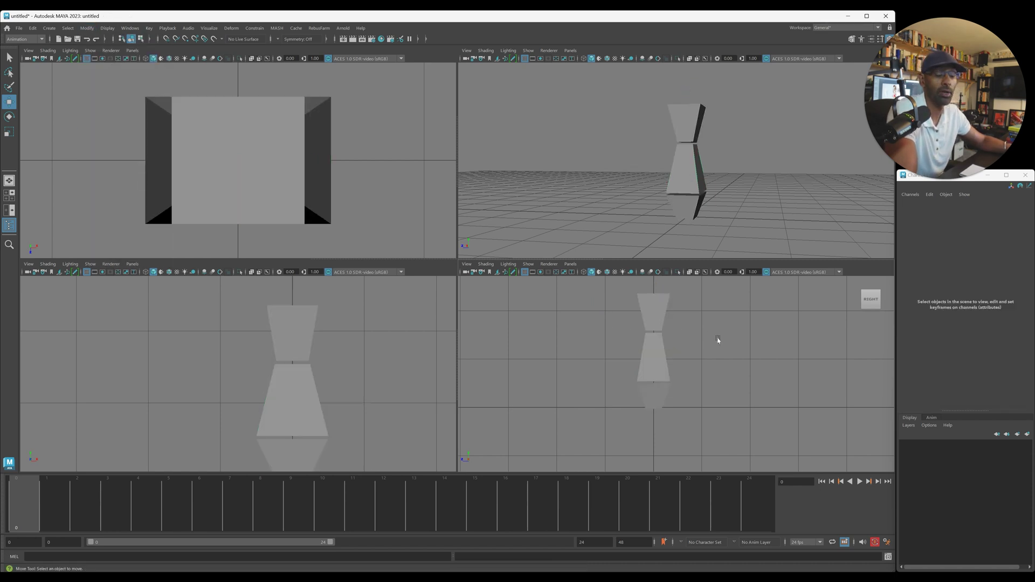
- Raise the top block's pivot from the grid origin to the height of the middle block in the maximized side view
key(space)
key(a)
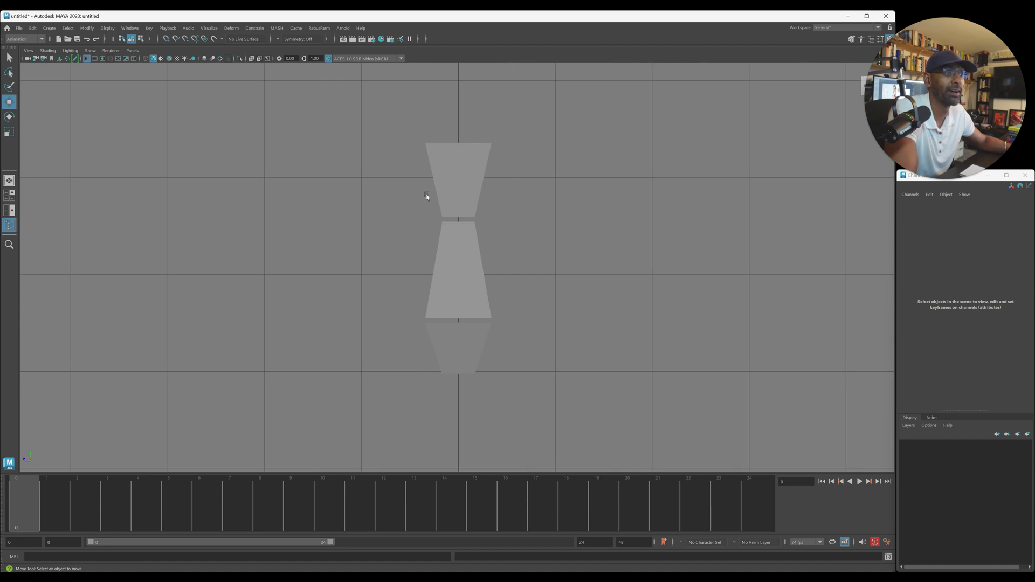
click(458, 194)
scroll(396, 219, up, 1)
click(501, 189)
click(466, 172)
drag(458, 308, 472, 143)
shift+click(455, 298)
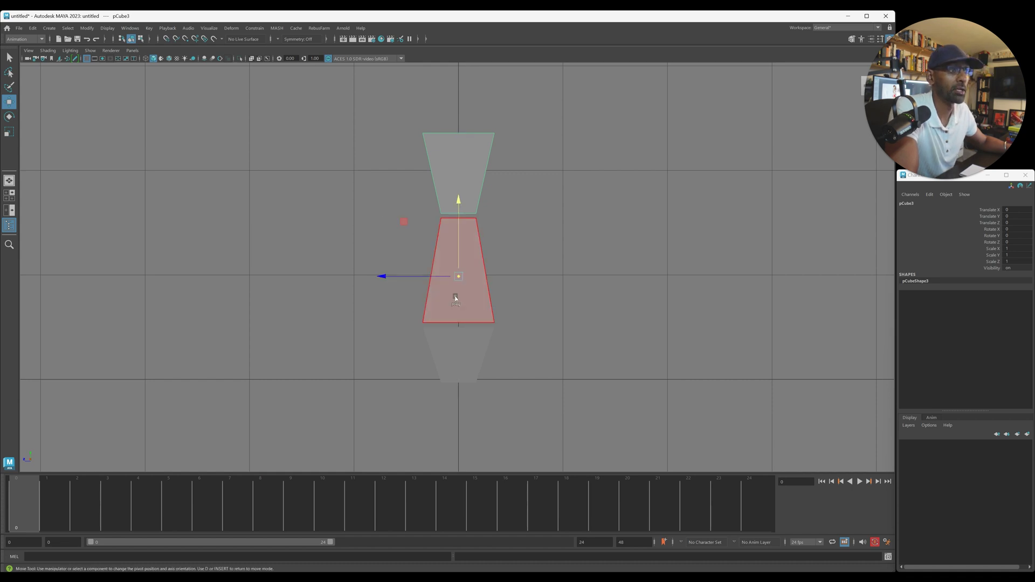
click(539, 249)
- Lower the middle block's pivot to the centre of its bottom edge in the side view
key(q)
click(462, 277)
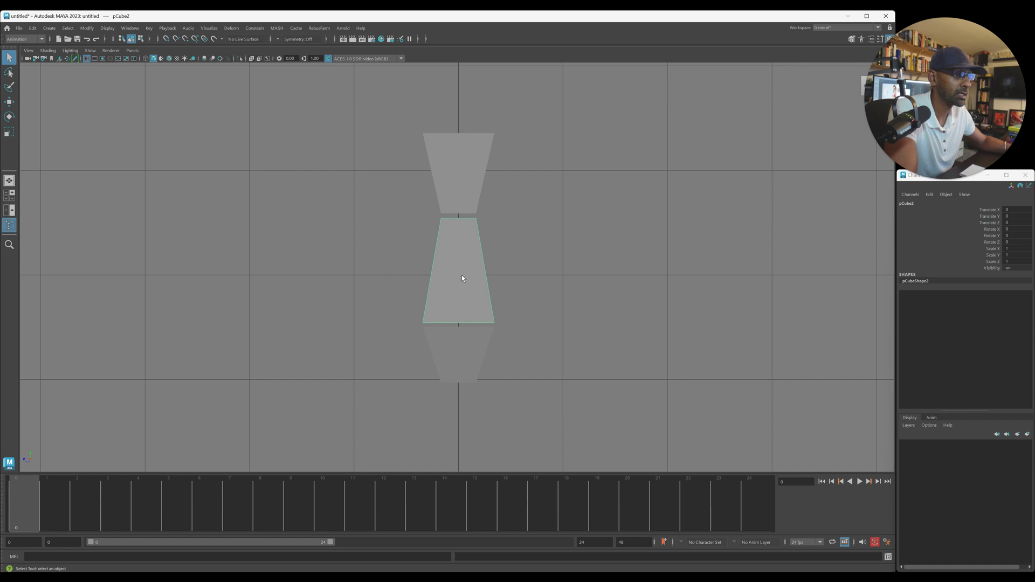
key(e)
key(w)
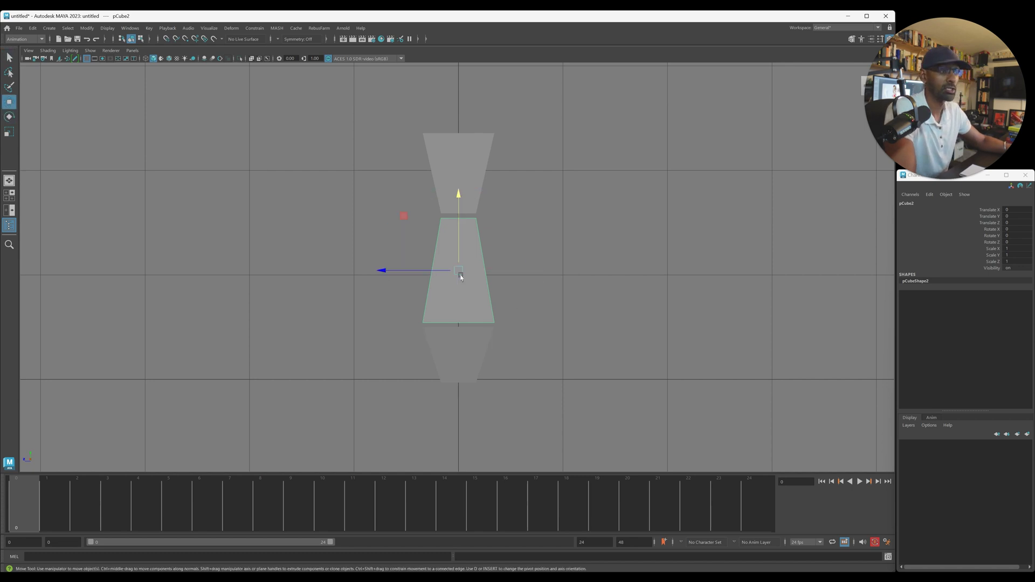
key(d)
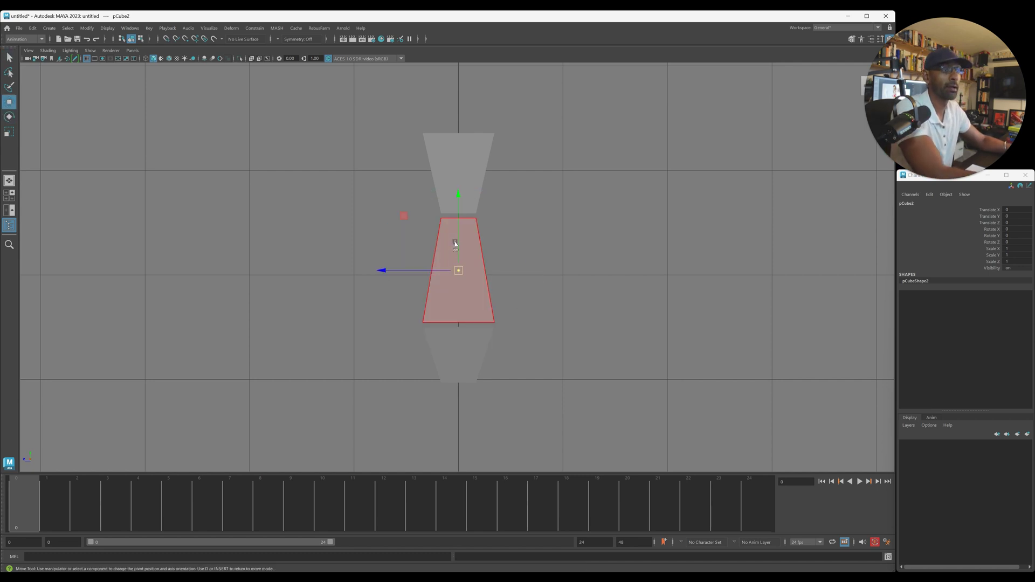
drag(458, 238, 461, 287)
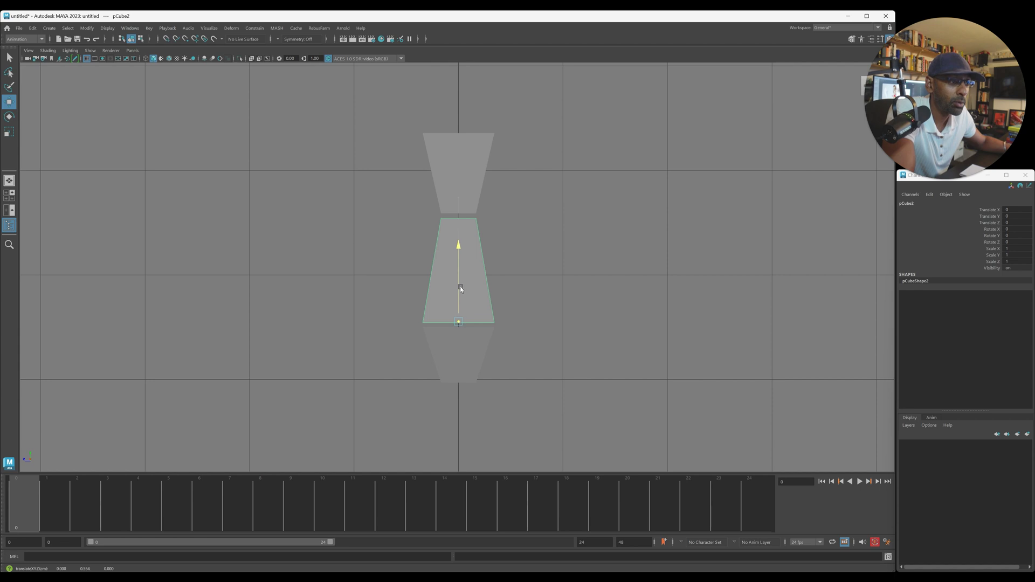
click(578, 281)
- Lower the bottom block's pivot to the centre of its base
click(461, 372)
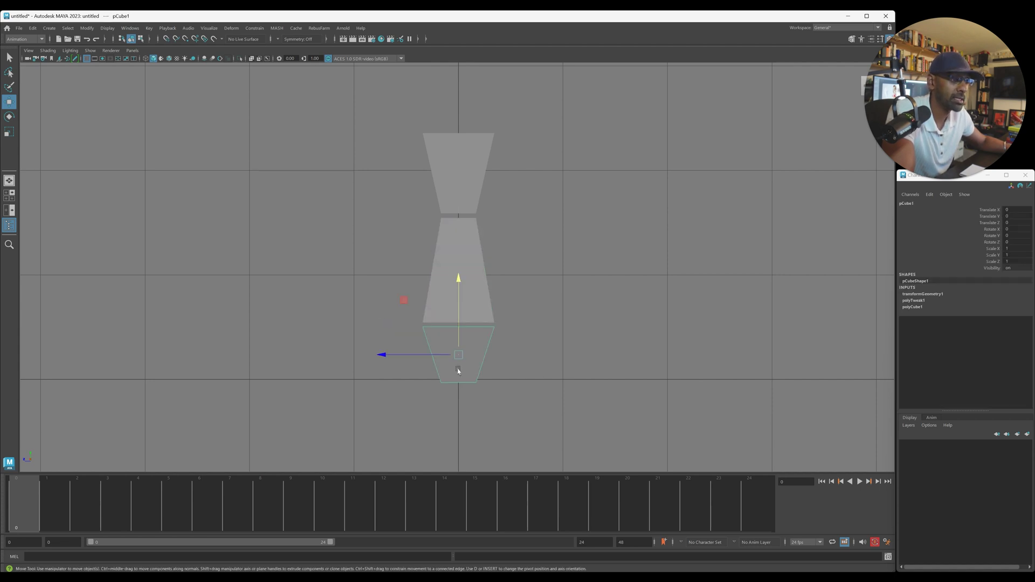
click(456, 357)
drag(458, 280, 461, 306)
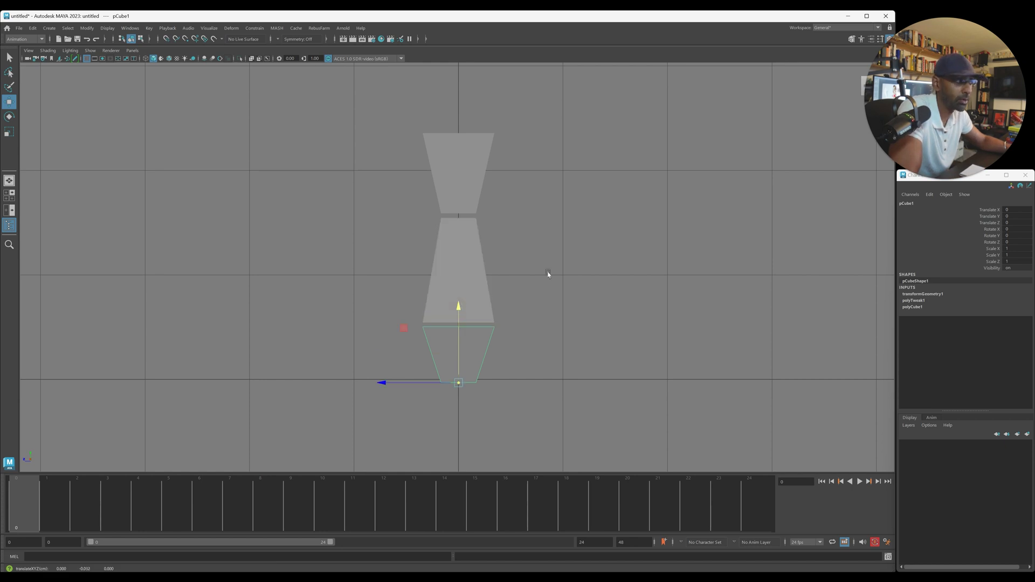
click(549, 278)
- Raise the top block's pivot to the centre of its bottom edge in the side view, and check each block's pivot
click(466, 186)
click(467, 186)
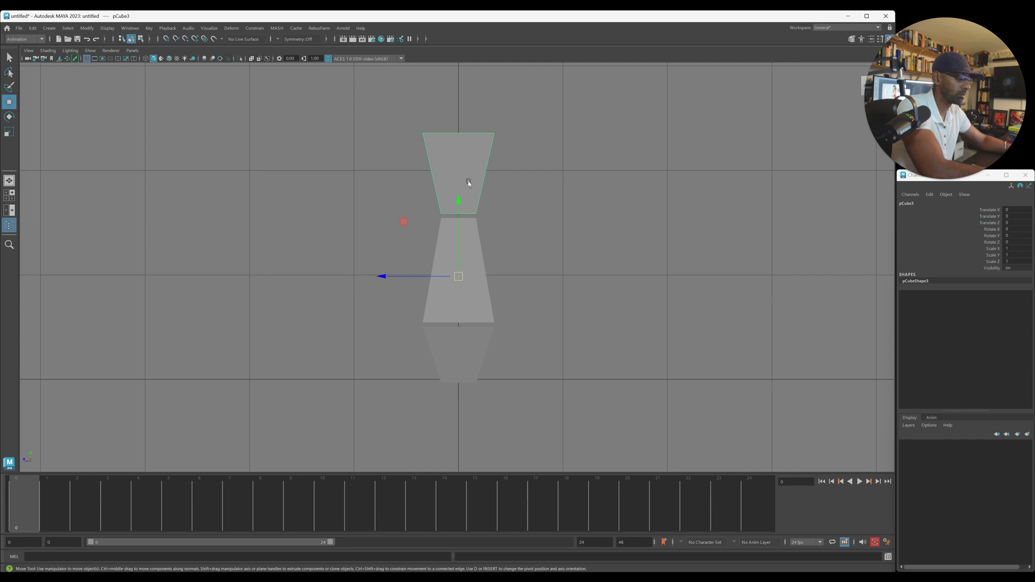
drag(456, 201, 467, 138)
click(475, 216)
click(463, 253)
click(462, 152)
click(466, 348)
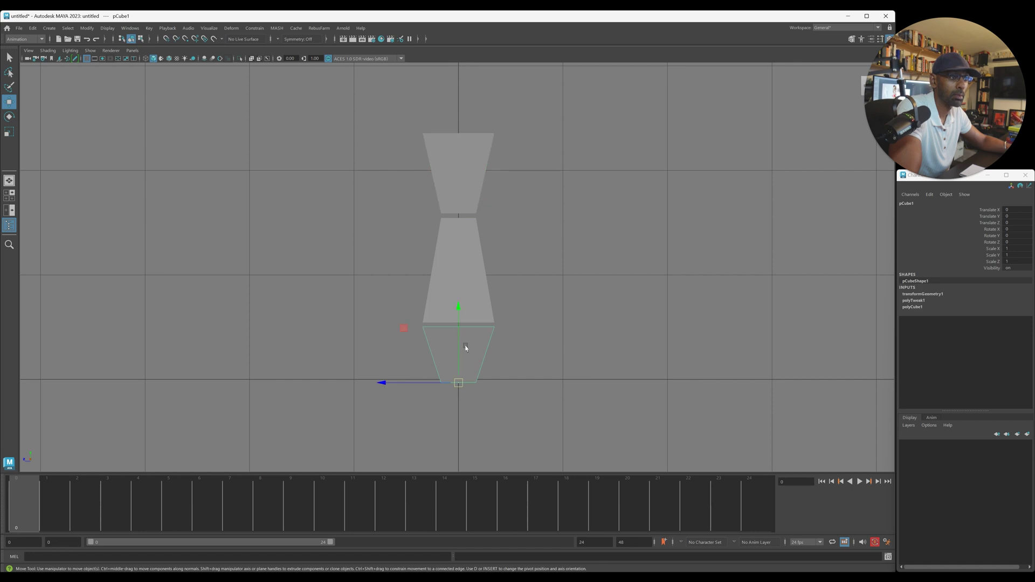
- Test-rotate the top block about its base pivot in the side view and undo the rotation
click(446, 197)
key(e)
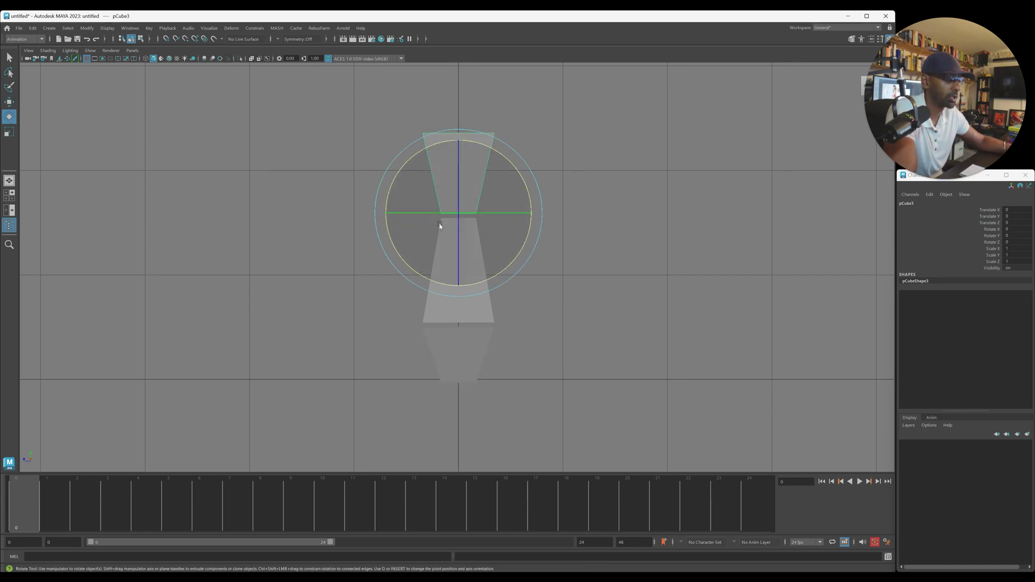
drag(391, 190, 387, 220)
key(ctrl+z)
- Test-rotate the middle block in the maximized perspective view and undo the rotation
key(space)
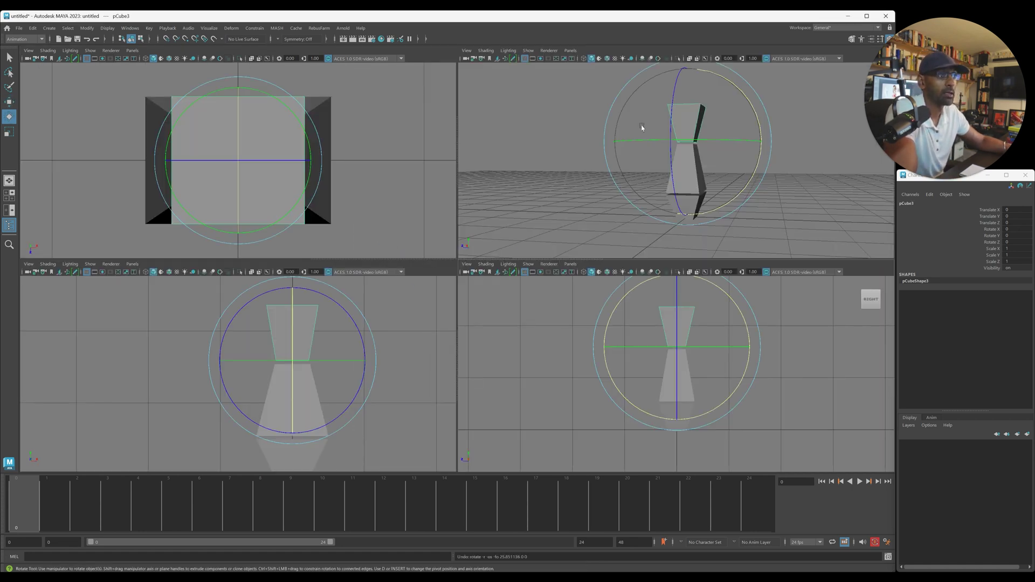
key(space)
drag(534, 215, 544, 284)
click(469, 272)
drag(469, 273, 499, 303)
key(ctrl+z)
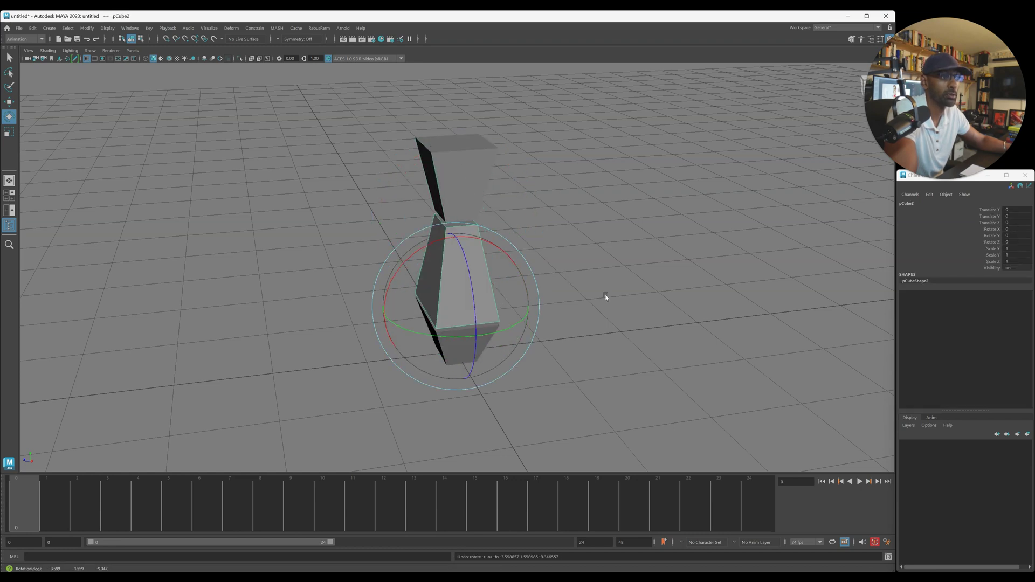
- Test-rotate the bottom block about its base pivot in the perspective view and undo the rotation
click(534, 358)
click(486, 351)
drag(486, 351, 507, 354)
key(ctrl+z)
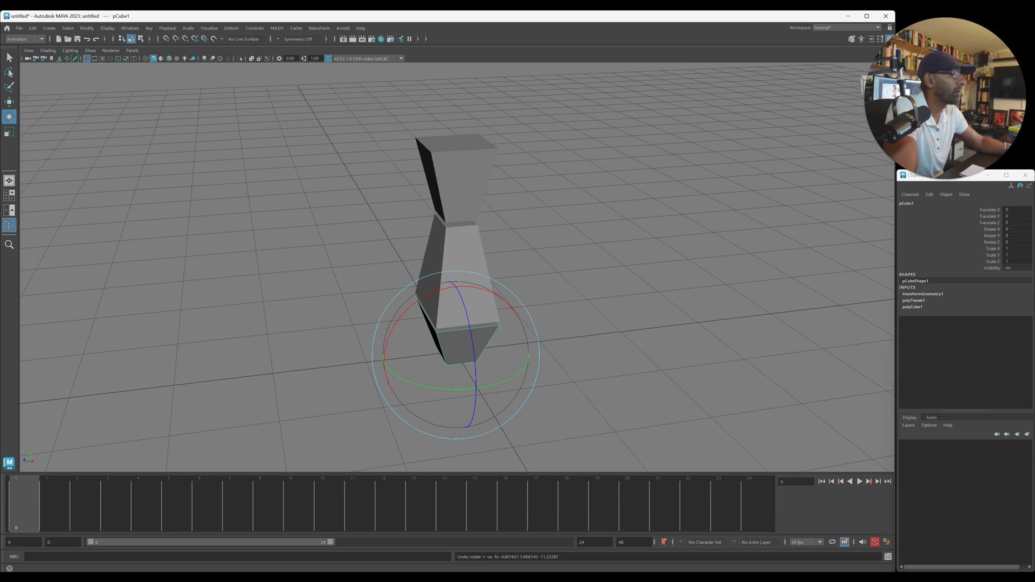
- Bring the Outliner over the viewport and rename the bottom block as Hips
drag(1034, 76, 686, 78)
click(535, 301)
key(ctrl+z)
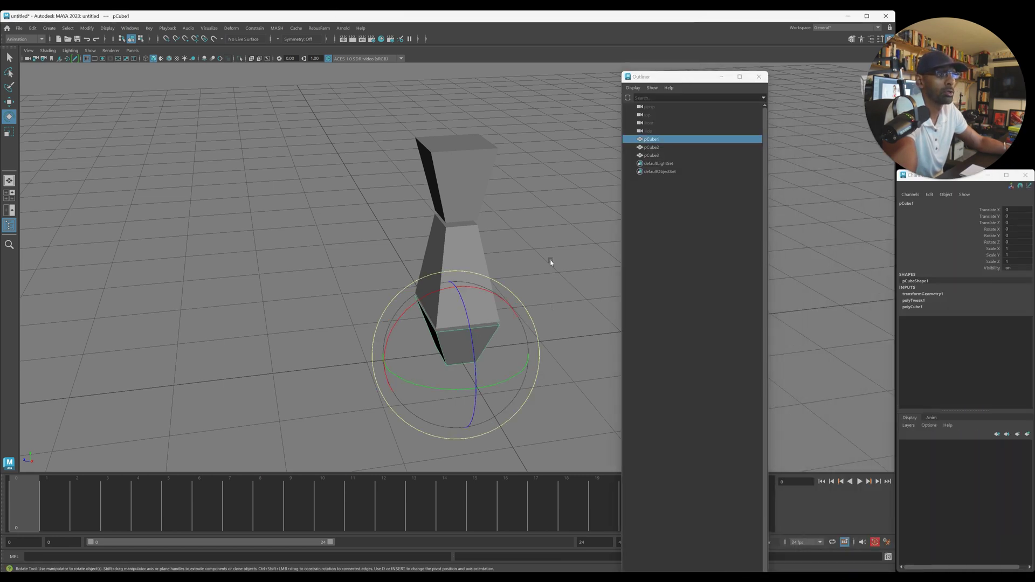
double_click(651, 140)
text(Hips)
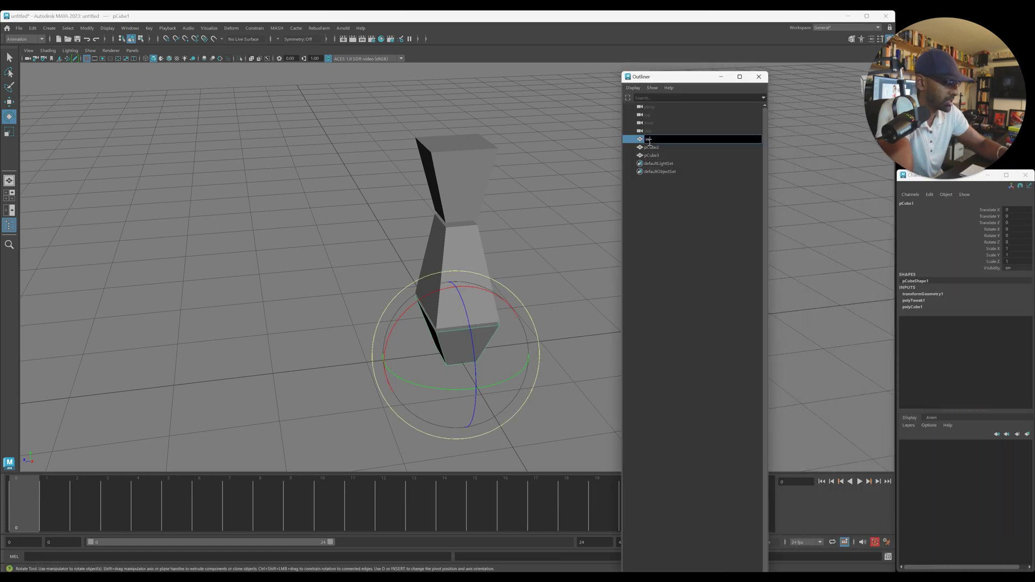
key(Return)
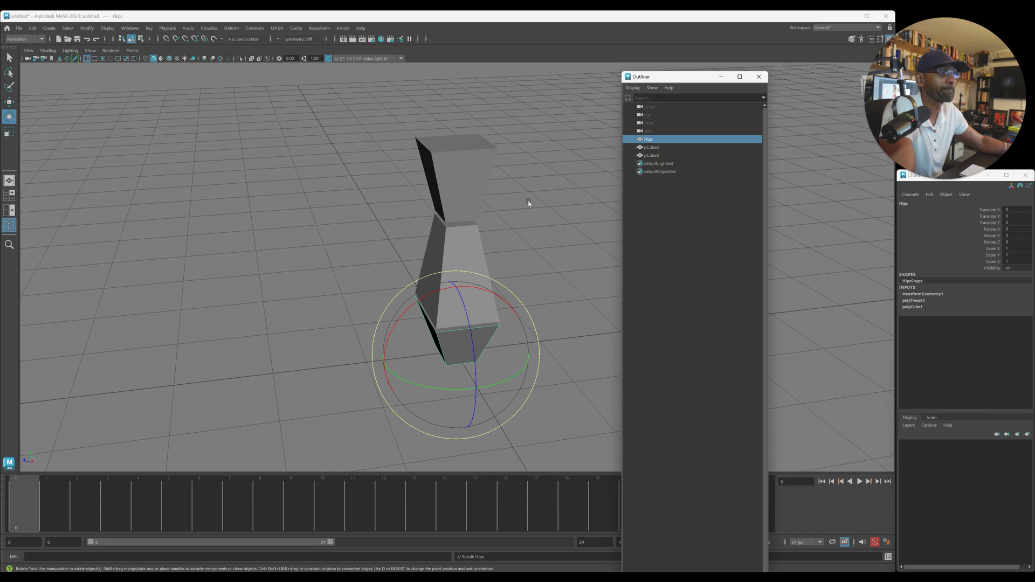
- Rename the middle block as Torso
click(653, 147)
double_click(664, 150)
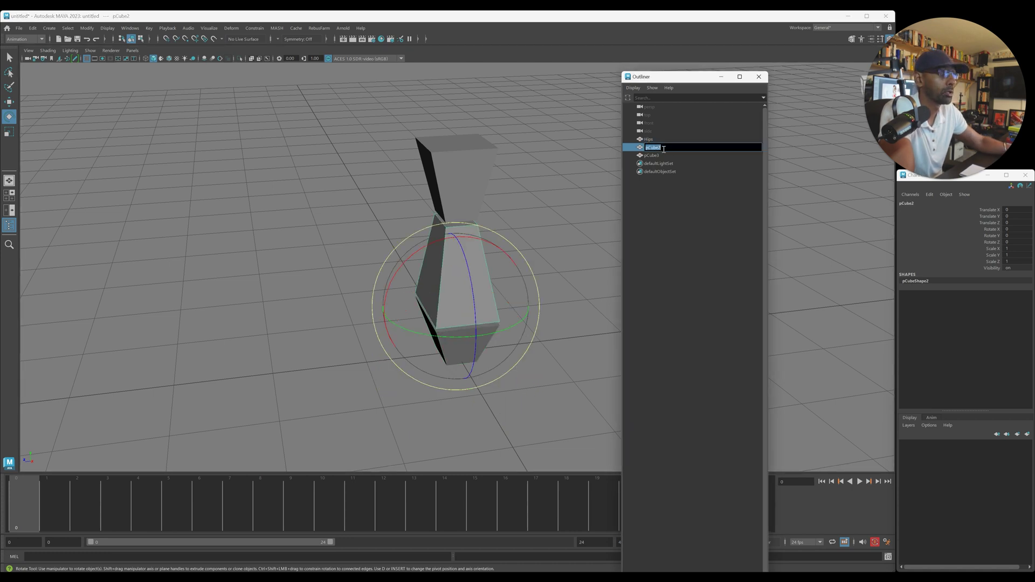
text(Tors)
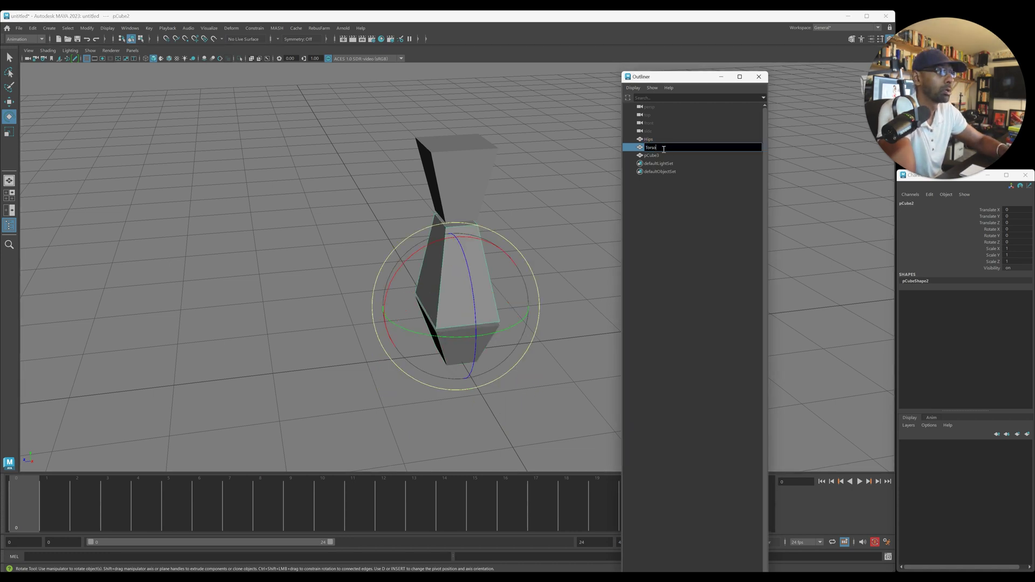
text(o)
key(Return)
- Rename the top block as Head
double_click(662, 156)
text(Head)
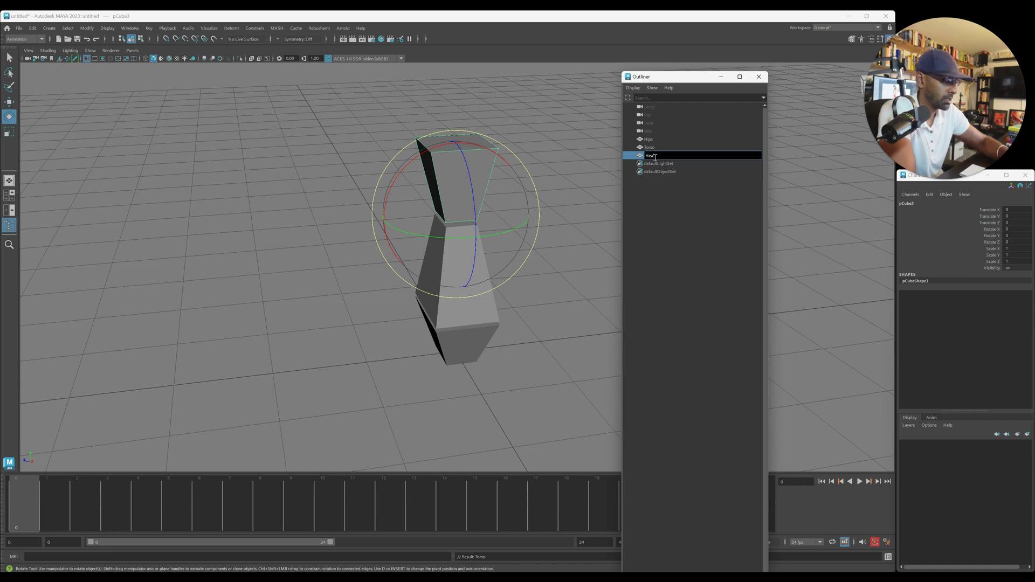
key(Return)
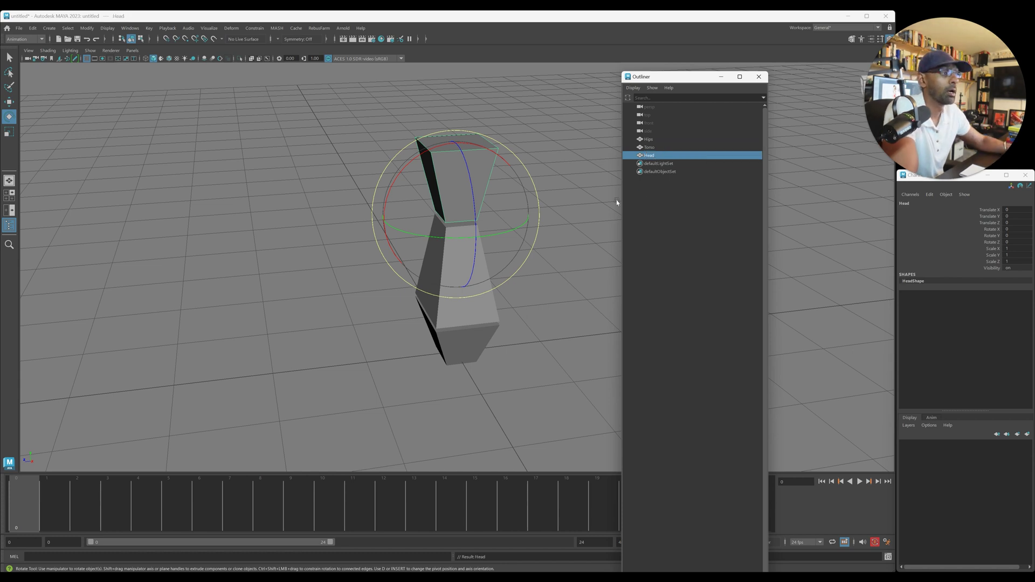
- Select the Hips, Torso and Head together and group them
alt+drag(543, 312, 582, 297)
click(330, 250)
drag(369, 117, 519, 374)
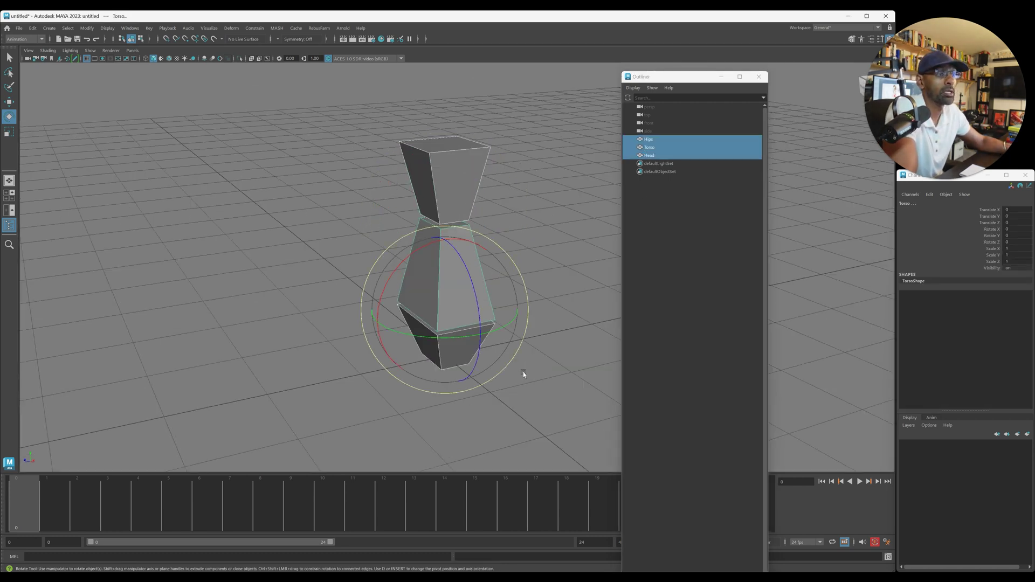
key(ctrl+g)
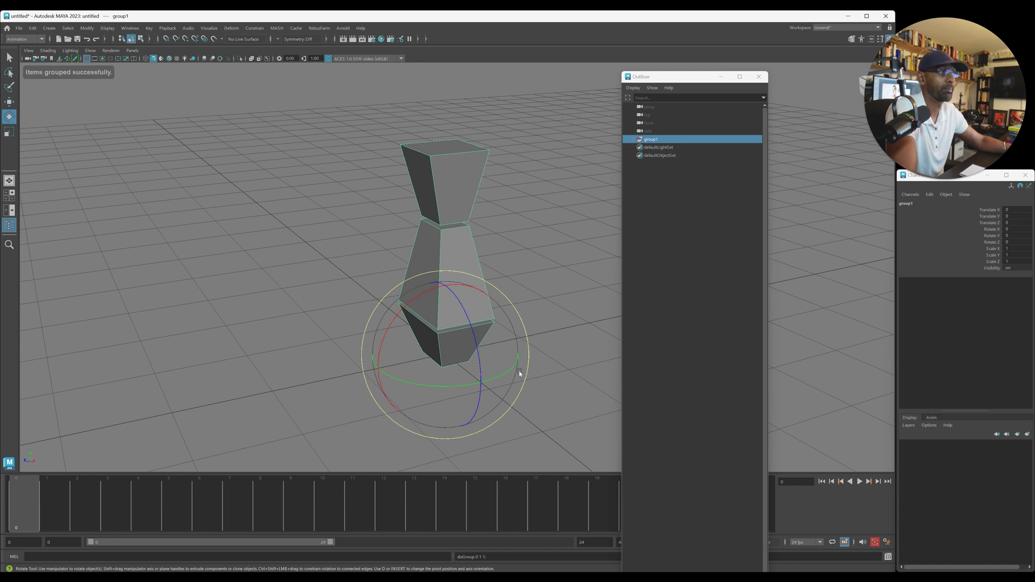
- Examine the group's pivot at the base of the stack in the perspective, front and side views
key(q)
alt+drag(478, 350, 471, 348)
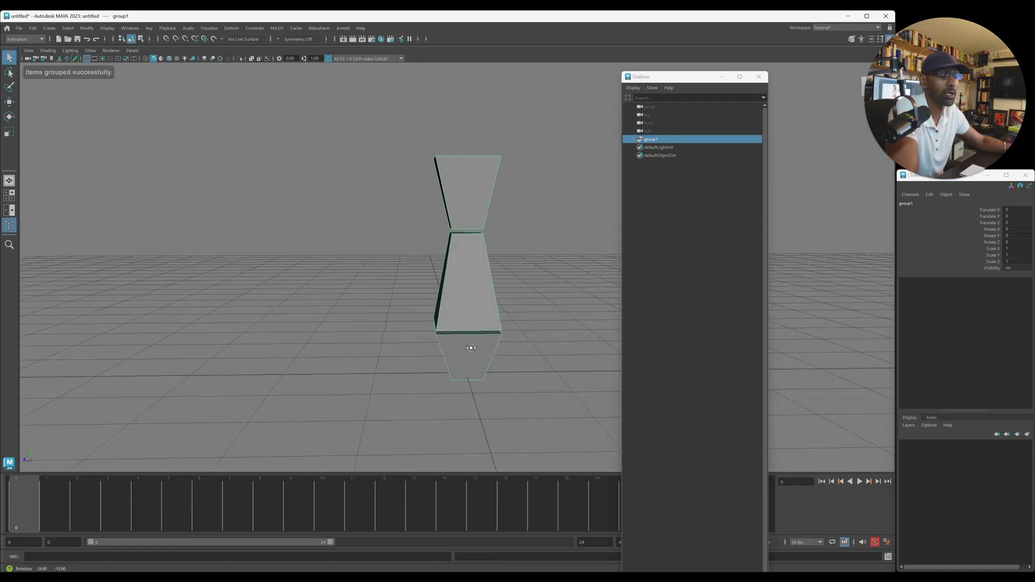
key(w)
alt+drag(489, 309, 322, 338)
key(space)
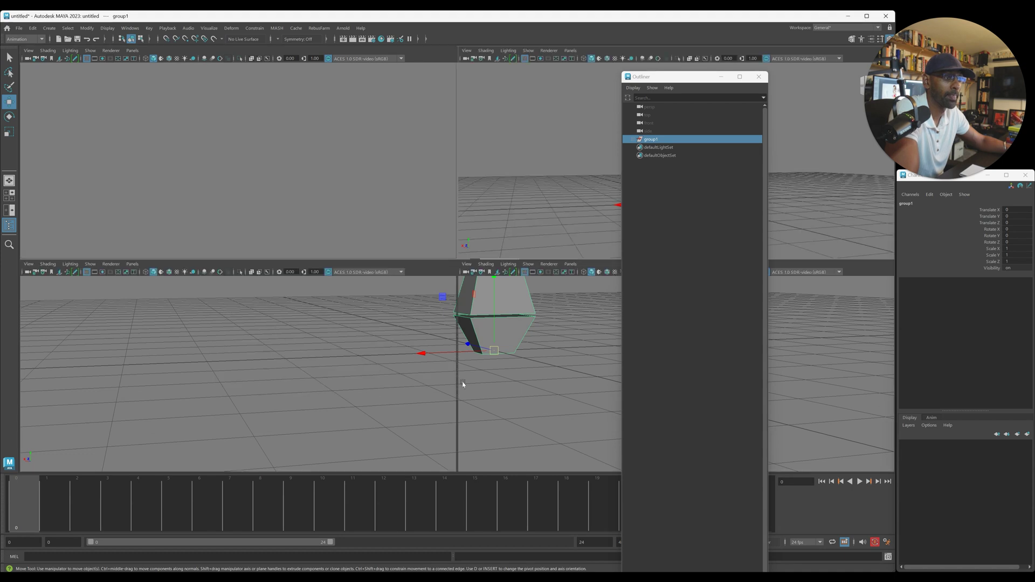
alt+middle_drag(359, 422, 351, 348)
alt+middle_drag(319, 395, 279, 395)
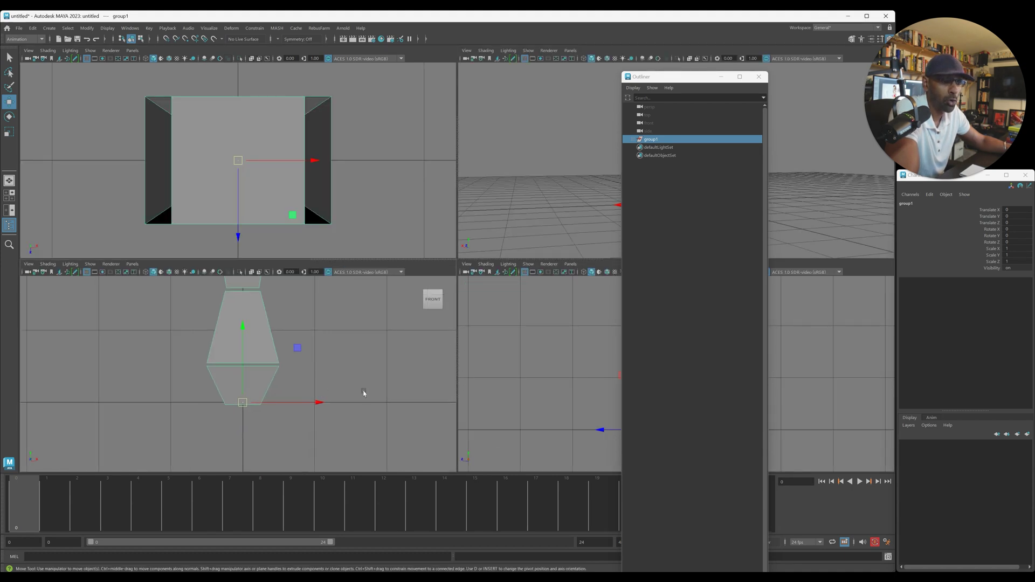
alt+middle_drag(541, 388, 506, 388)
alt+middle_drag(601, 389, 506, 390)
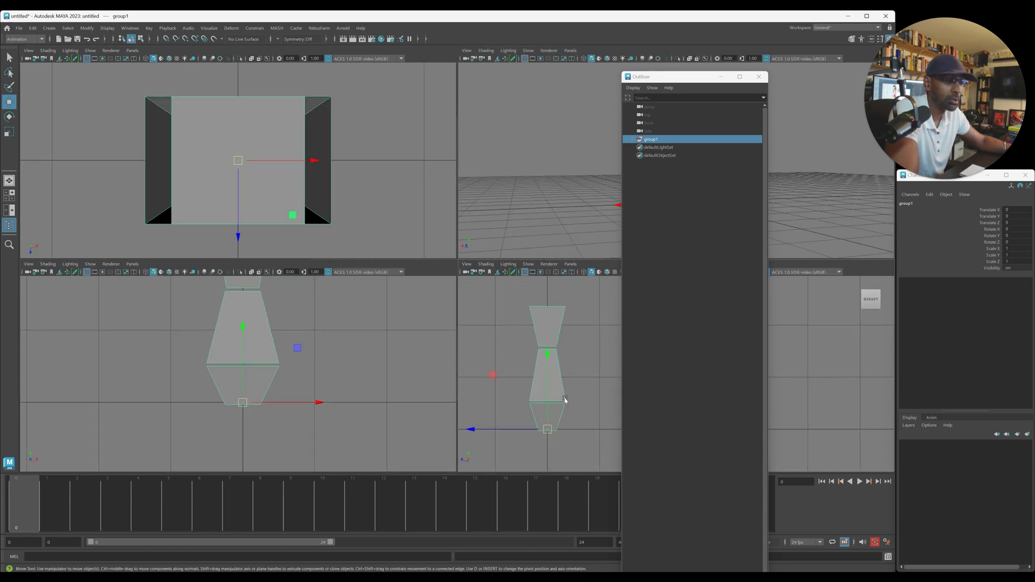
scroll(566, 399, up, 1)
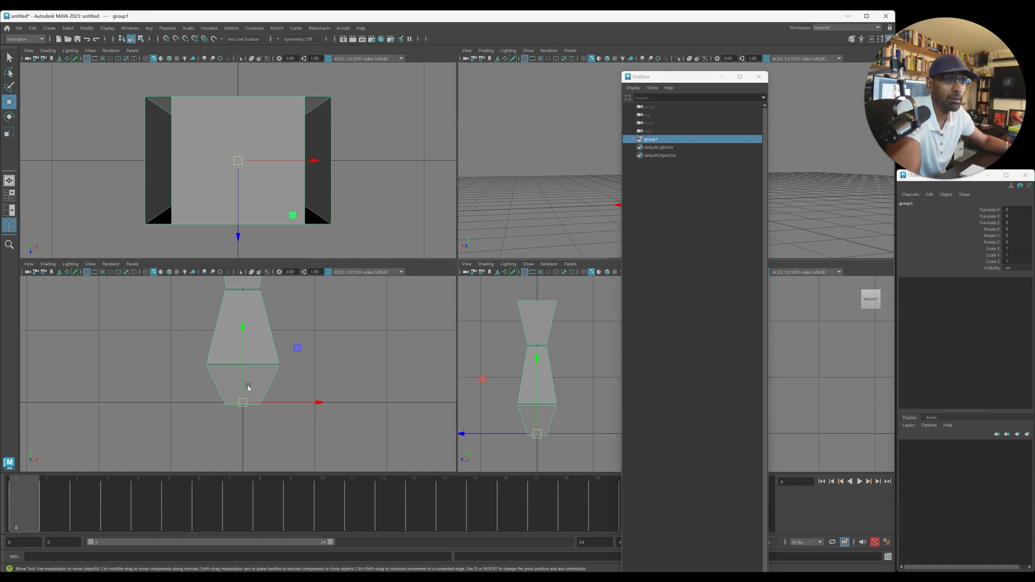
key(d)
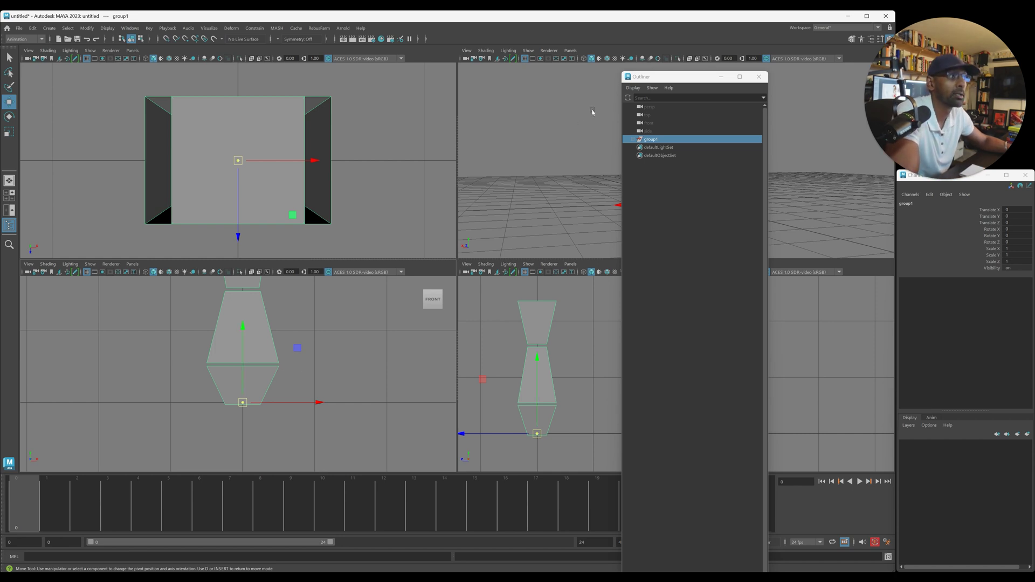
- Move the Outliner clear of the perspective view, test-rotate the whole group and undo the rotation
drag(656, 76, 809, 54)
click(650, 124)
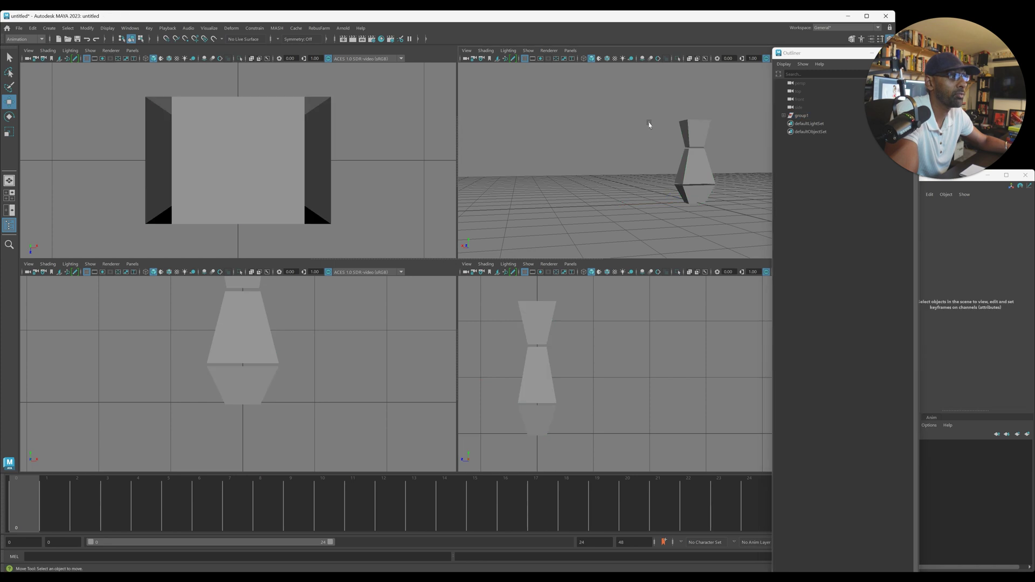
click(799, 116)
key(e)
drag(663, 192, 520, 273)
key(ctrl+z)
- Expand the group in the Outliner and parent Hips under Torso
key(space)
click(785, 115)
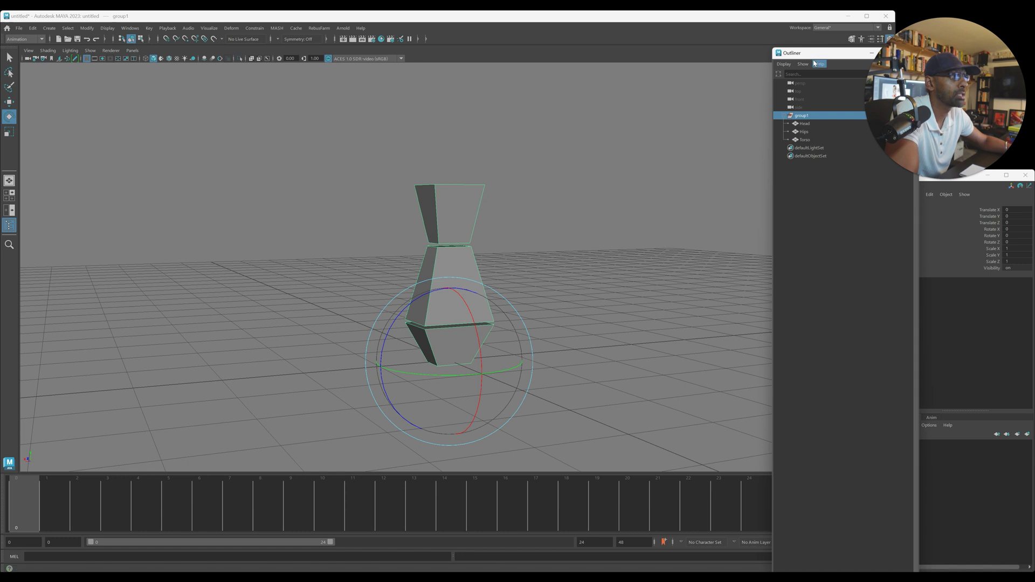
drag(816, 54, 694, 63)
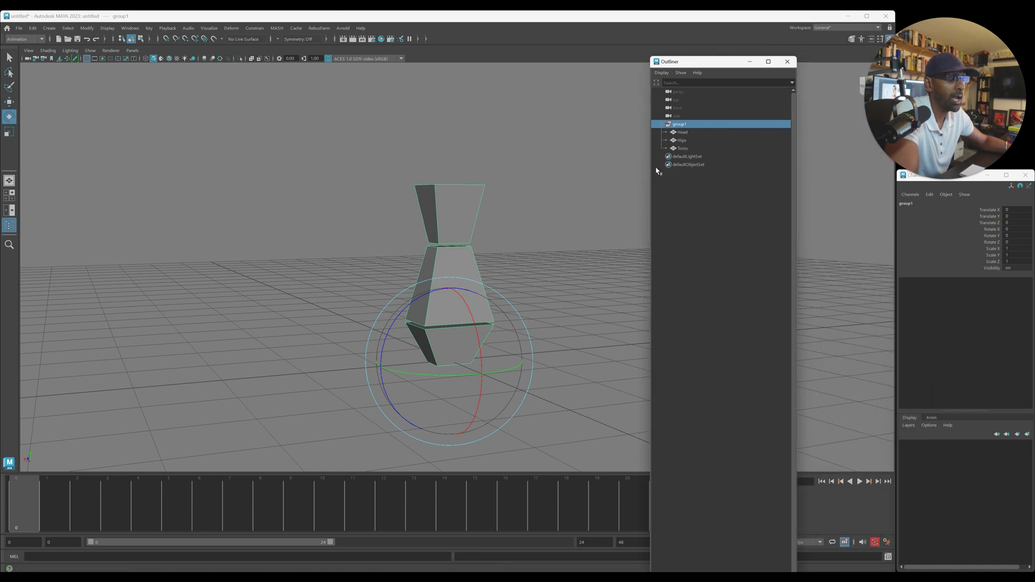
click(690, 142)
drag(685, 144, 690, 149)
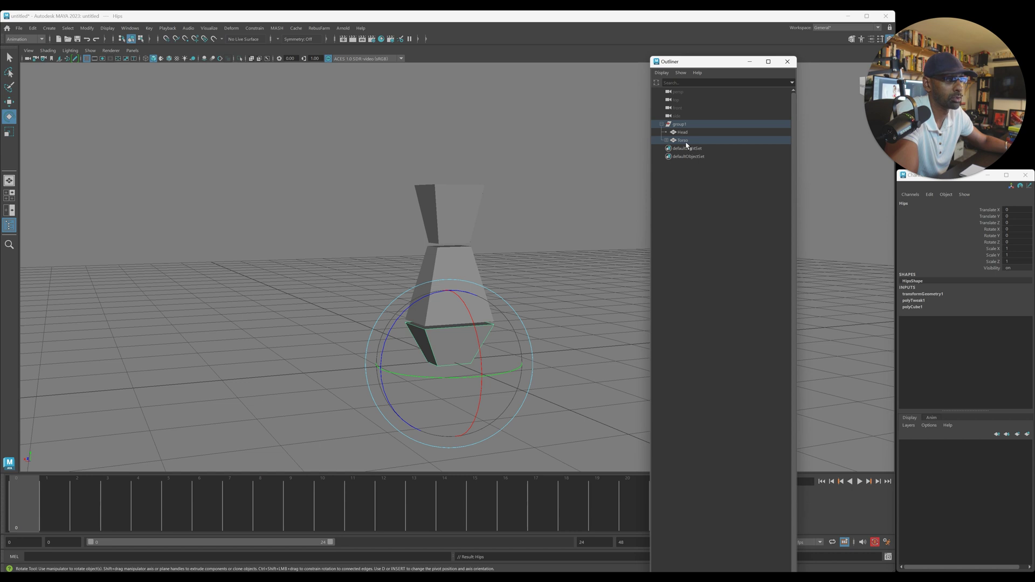
click(553, 292)
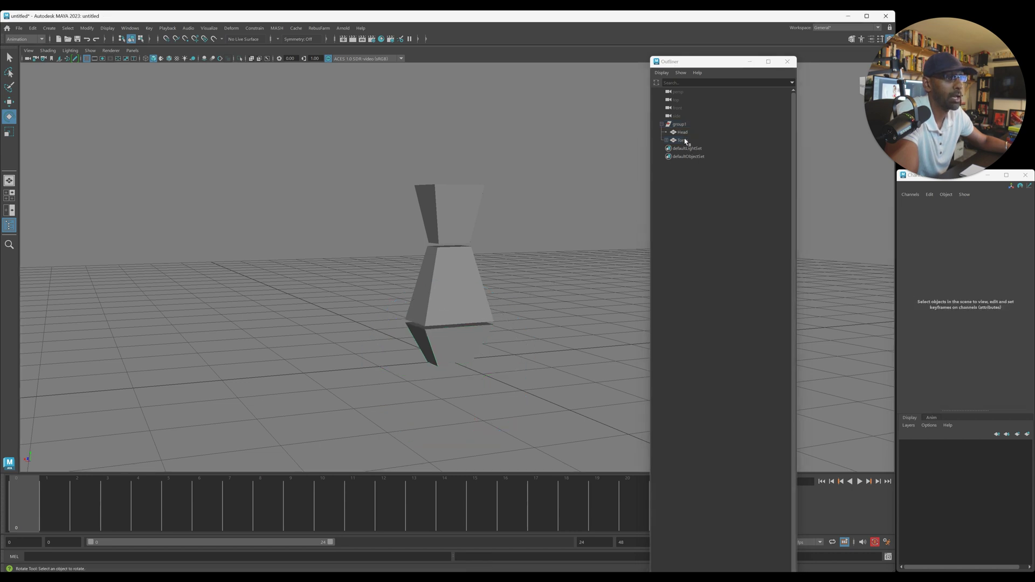
click(667, 141)
- Parent Head under Torso alongside Hips and clear the selection
click(685, 134)
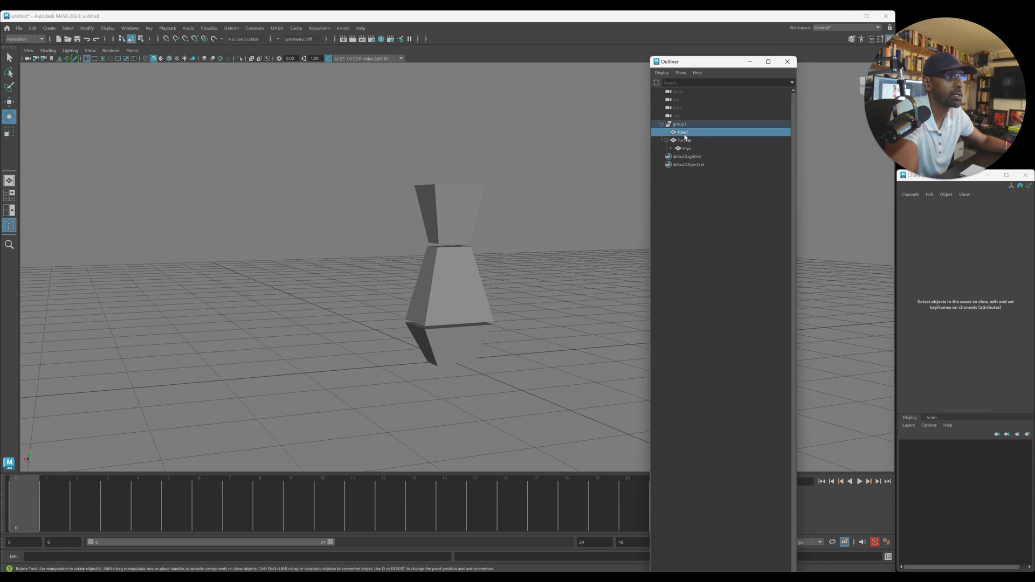
drag(685, 135, 689, 142)
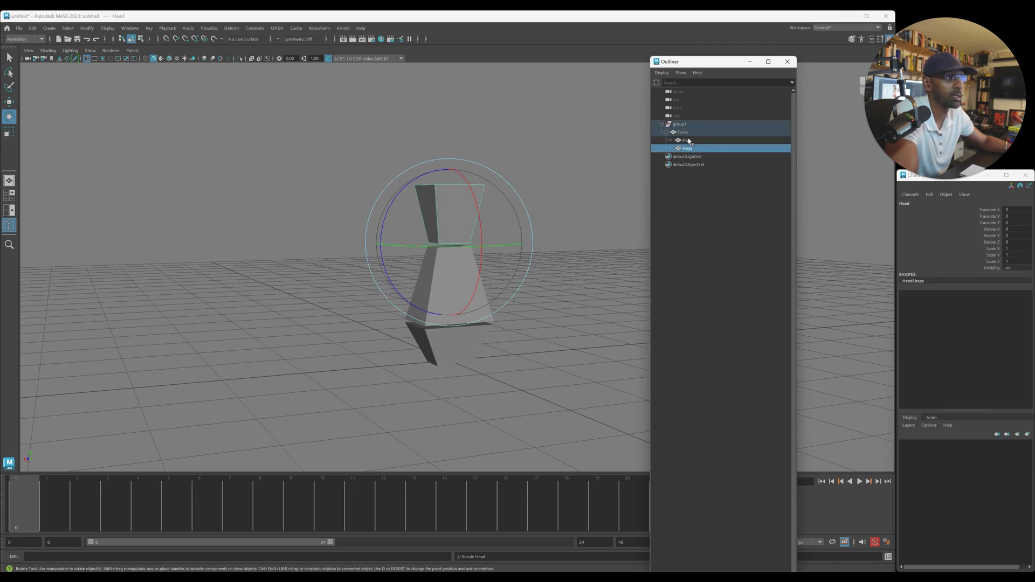
click(574, 260)
- Test-rotate the Torso and the Hips to check the parenting, and undo the rotations
click(474, 289)
drag(474, 289, 540, 264)
click(540, 264)
click(472, 346)
drag(475, 319, 474, 332)
key(ctrl+z)
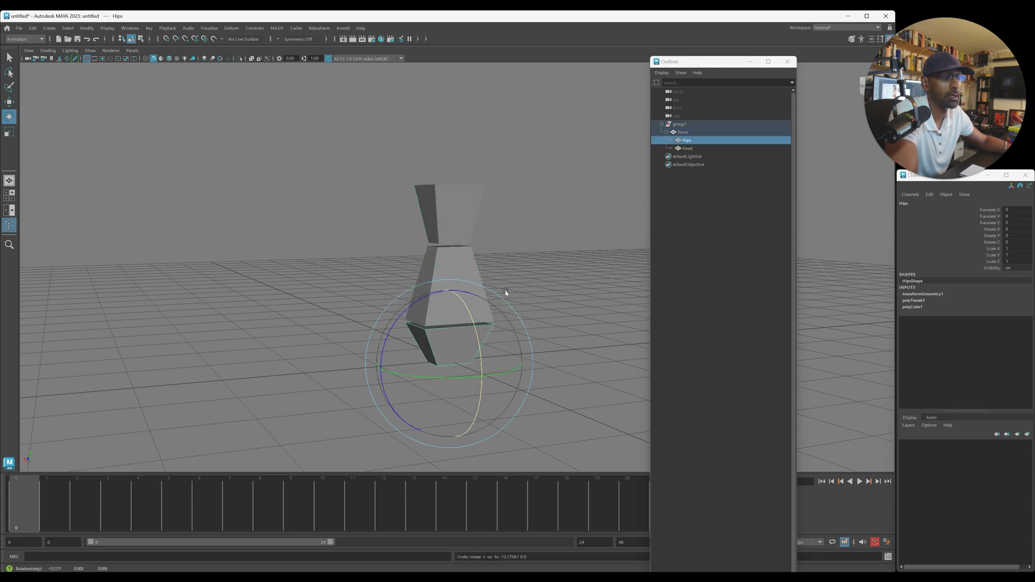
- Tilt the Torso about -11° around X with Hips and Head parented to it, and undo the rotation
click(455, 299)
drag(474, 289, 486, 296)
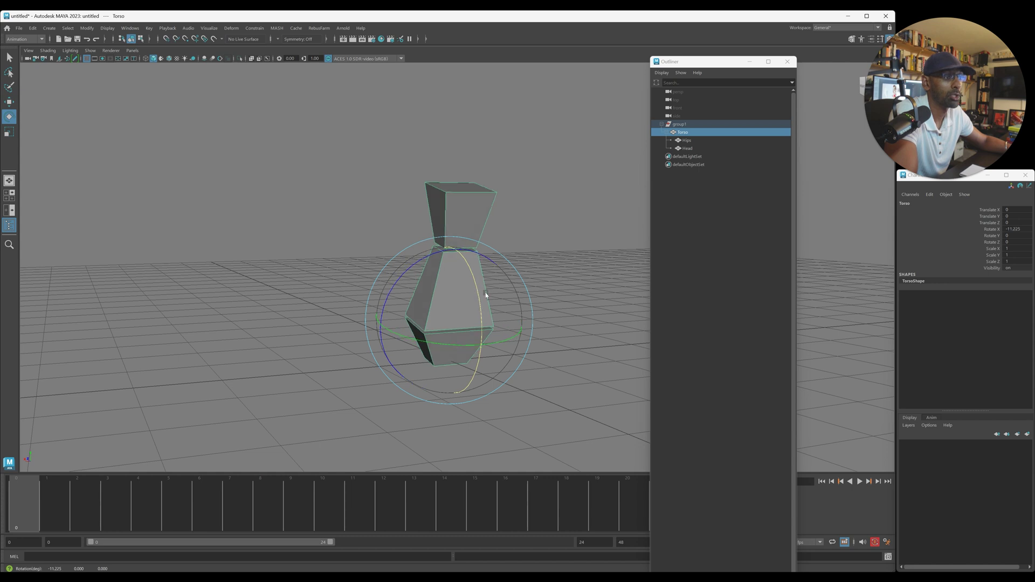
key(ctrl+z)
click(455, 218)
- Unparent Torso from the group, and unparent both Hips and Head from Torso
click(689, 141)
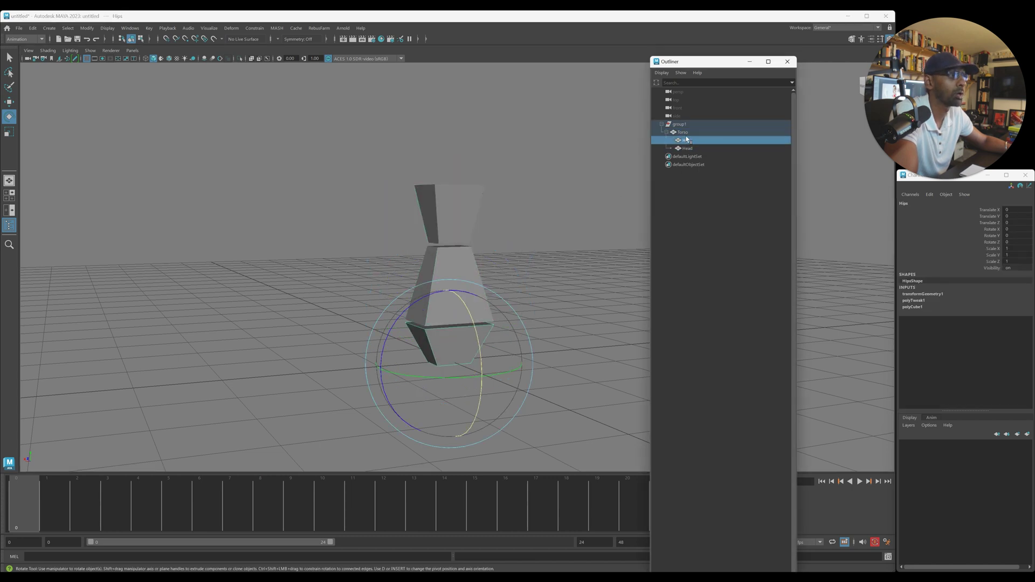
click(686, 133)
key(shift+p)
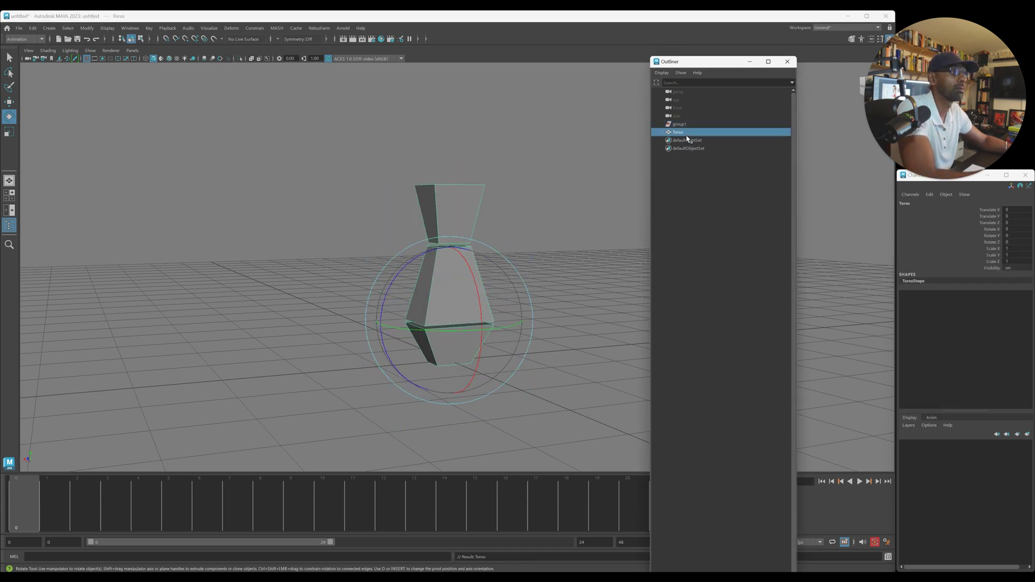
click(664, 133)
shift+click(681, 140)
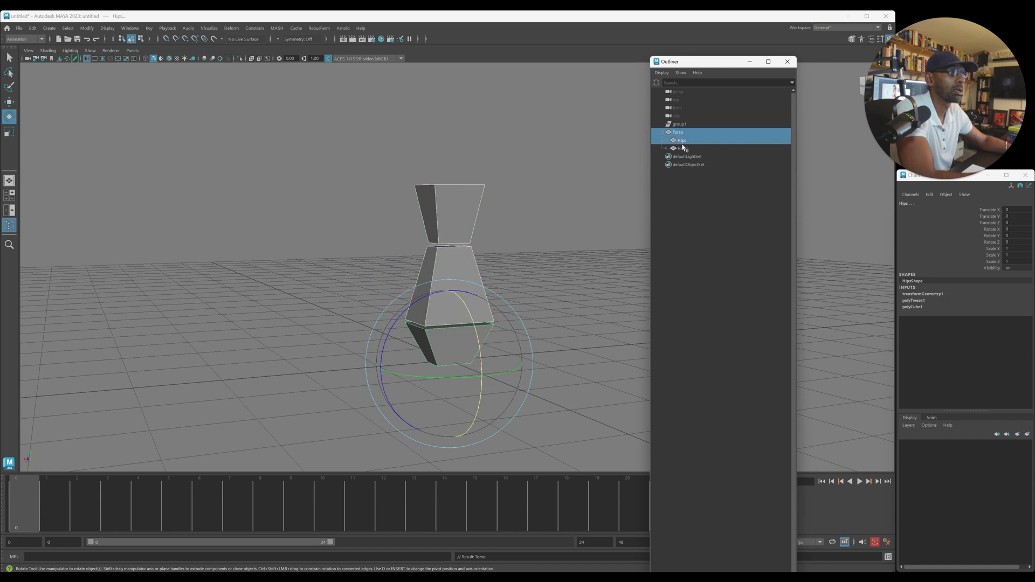
shift+click(682, 149)
key(shift+p)
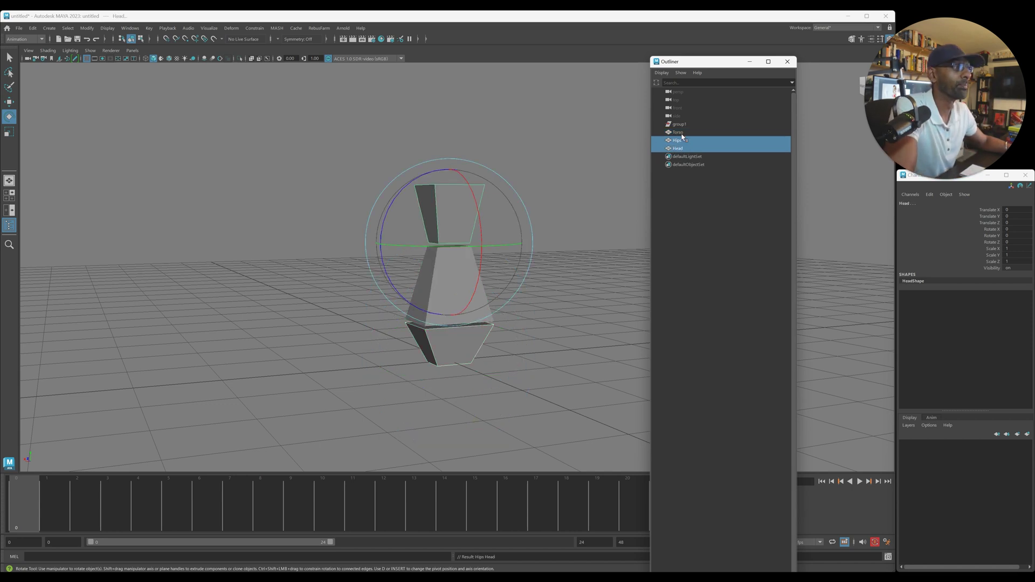
- Parent Torso and Head together under Hips
click(681, 133)
click(683, 141)
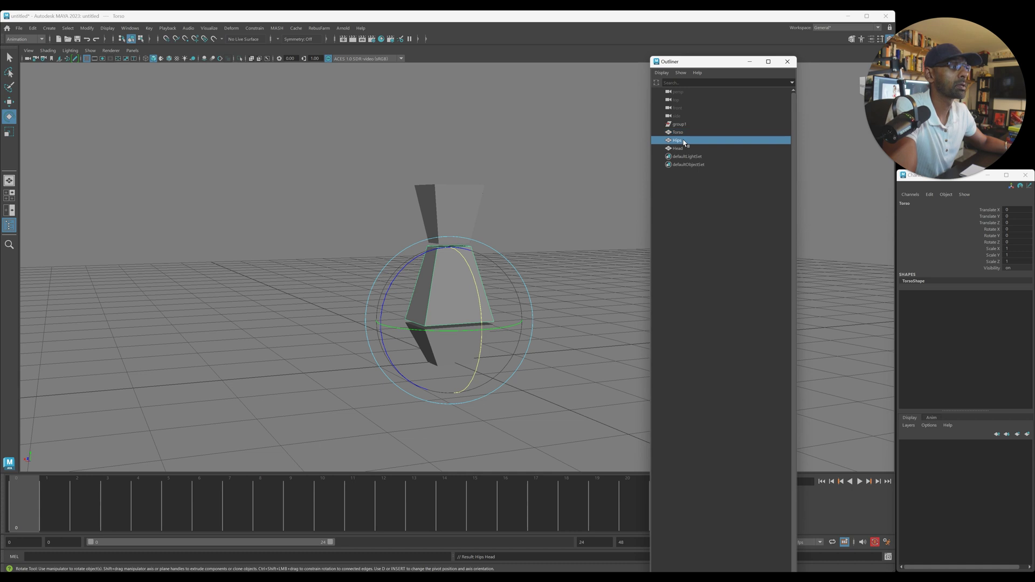
click(683, 133)
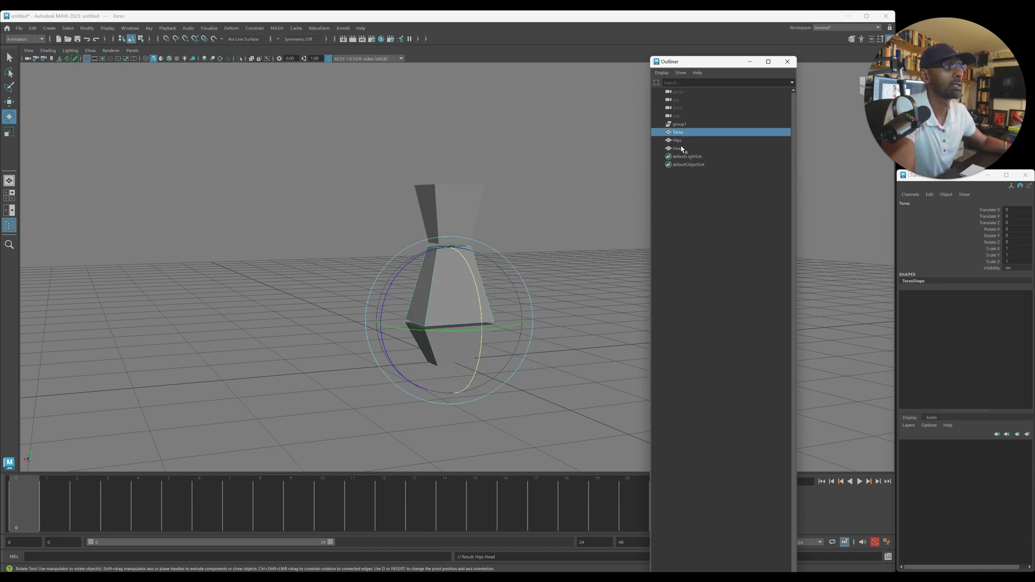
ctrl+click(682, 149)
middle_drag(680, 148, 689, 142)
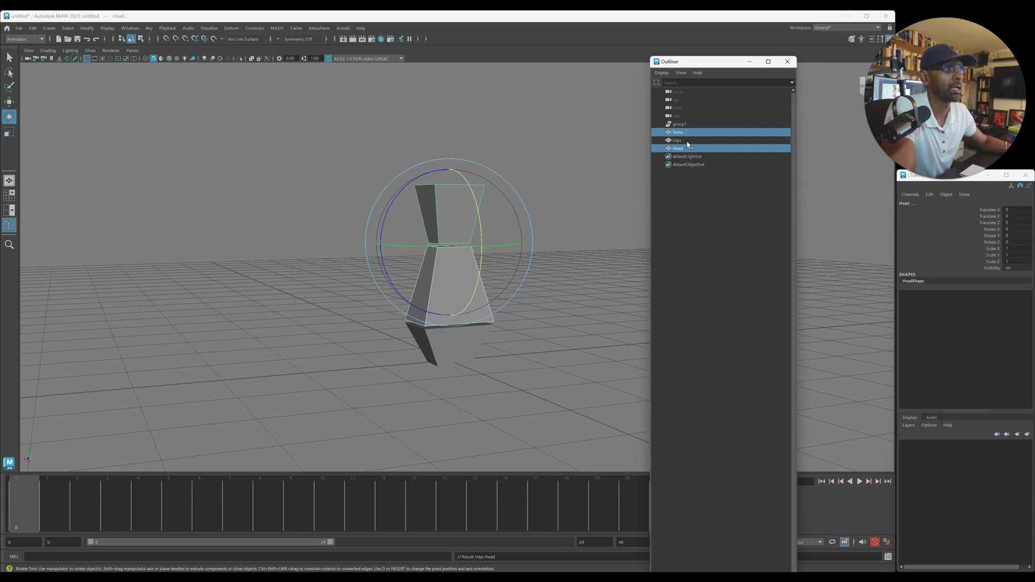
drag(689, 145, 688, 141)
- Tilt Hips about -13° around X to test its two children, and undo the rotation
click(682, 135)
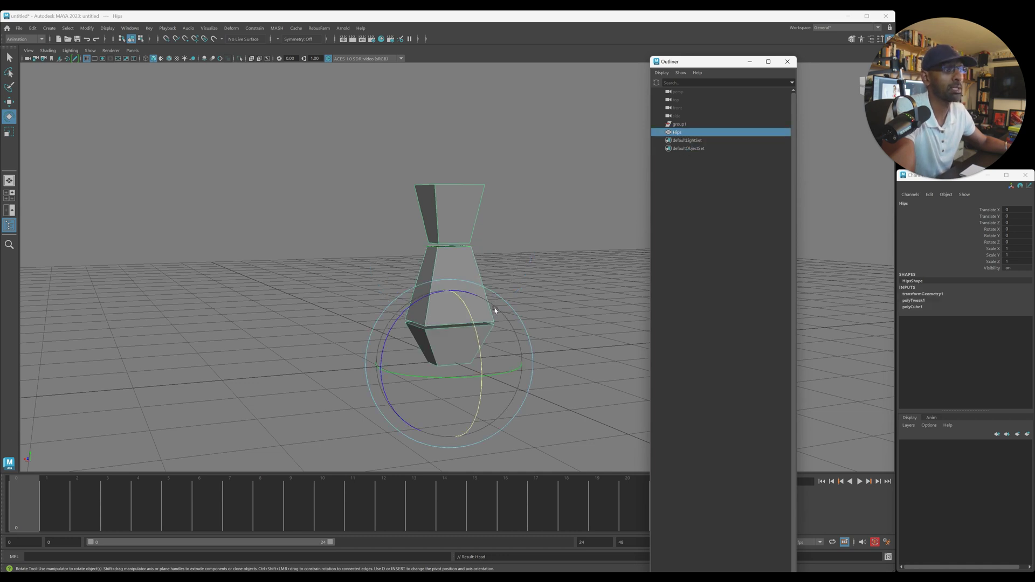
drag(467, 318, 480, 342)
key(ctrl+z)
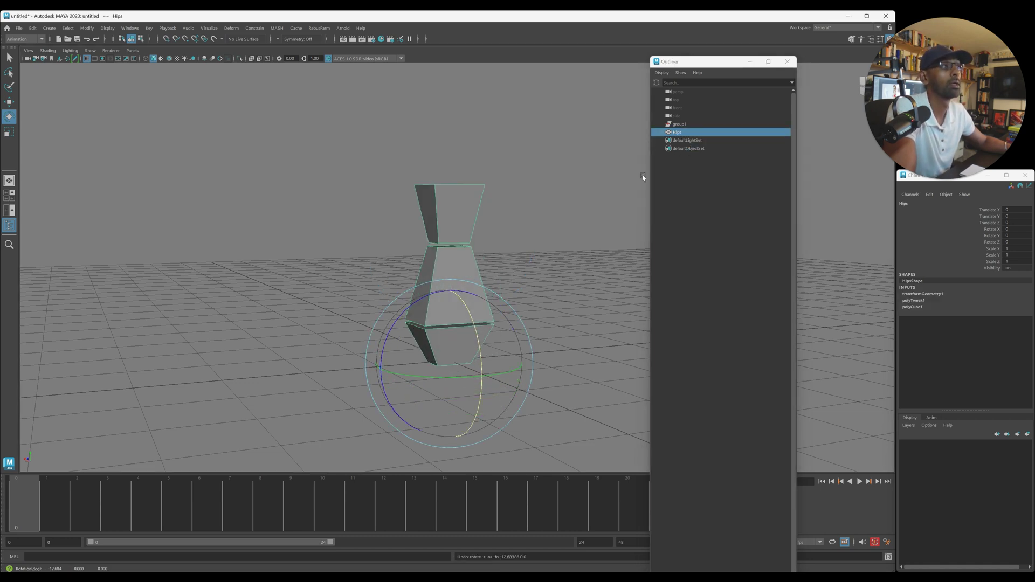
- Expand the Hips hierarchy and parent Head under Torso
click(665, 133)
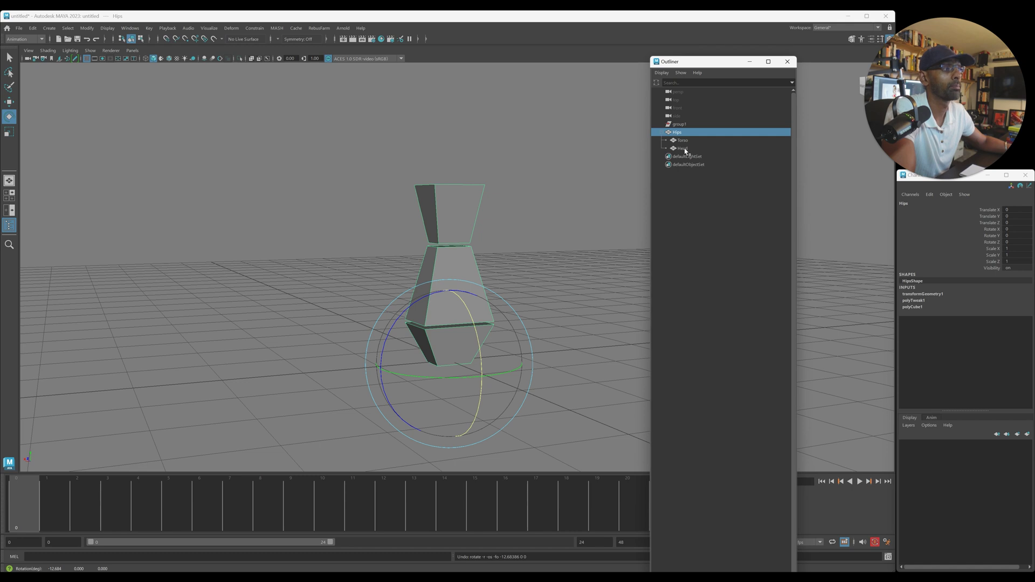
click(683, 149)
middle_drag(684, 150, 687, 142)
- Test-tilt Torso about -17° and Head about -11° around X, undoing each rotation
click(683, 142)
drag(467, 273, 470, 292)
key(ctrl+z)
key(Down)
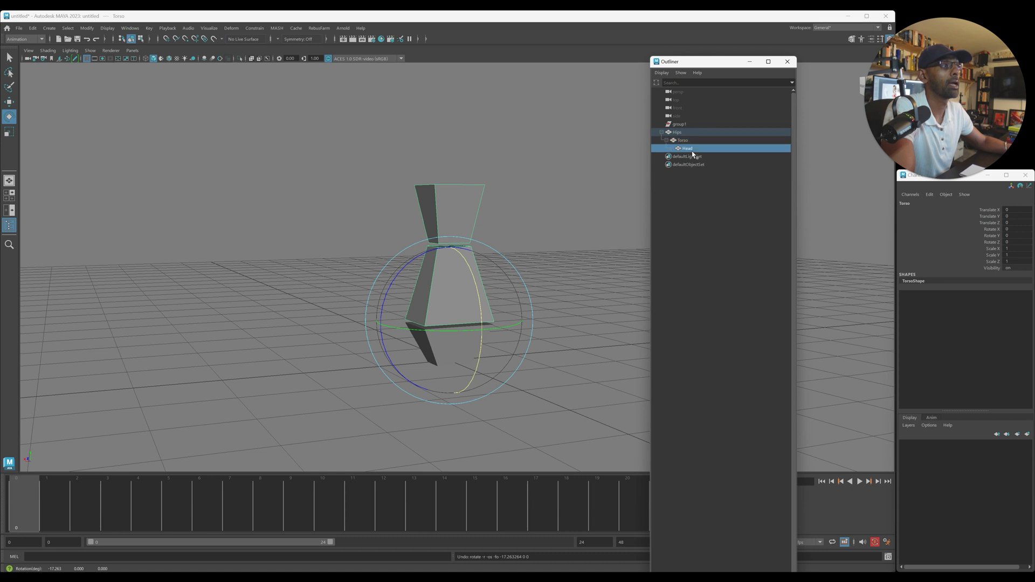
drag(479, 224, 480, 233)
key(ctrl+z)
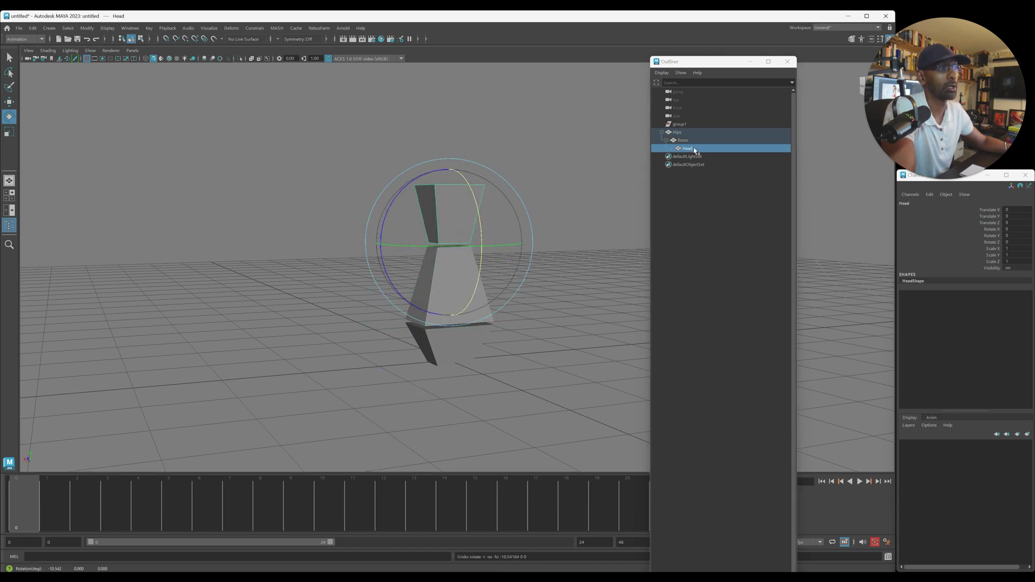
- Test-rotate the empty group1 freely on its own, and undo the rotation
click(683, 126)
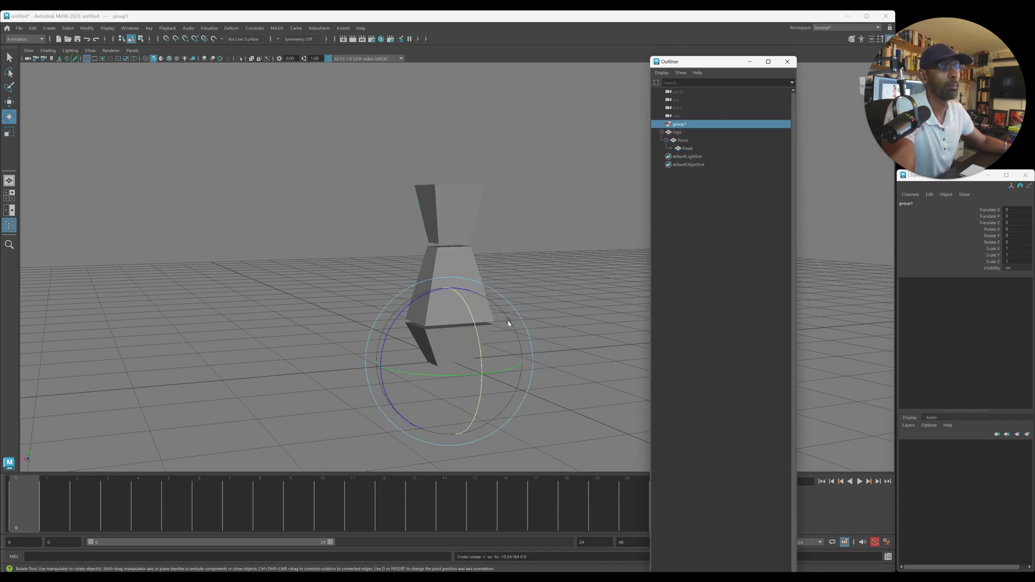
alt+drag(450, 341, 397, 335)
key(w)
key(e)
key(ctrl+z)
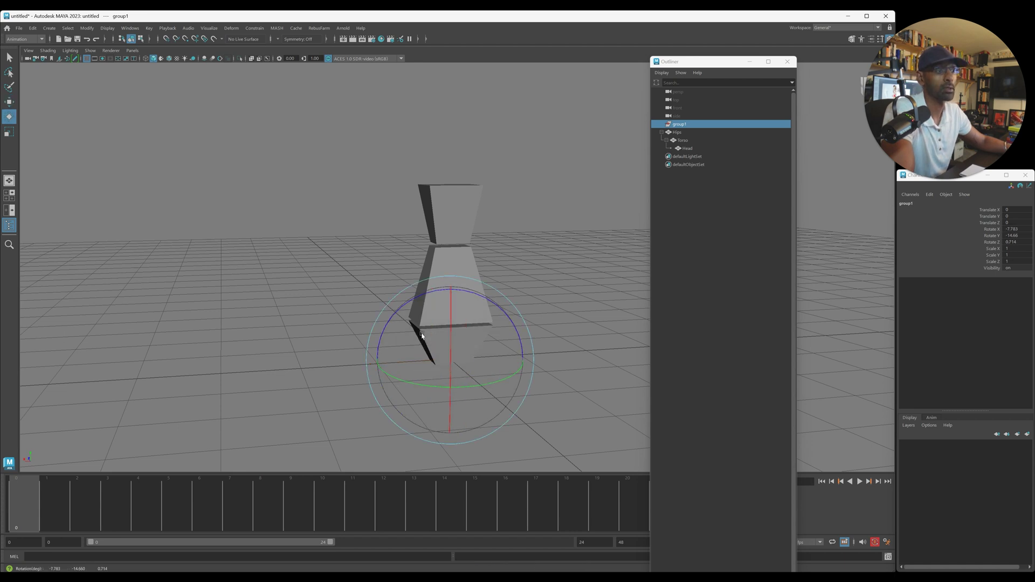
- Parent Hips under group1 and rename the group as Master_Hips
drag(681, 134, 684, 128)
click(663, 125)
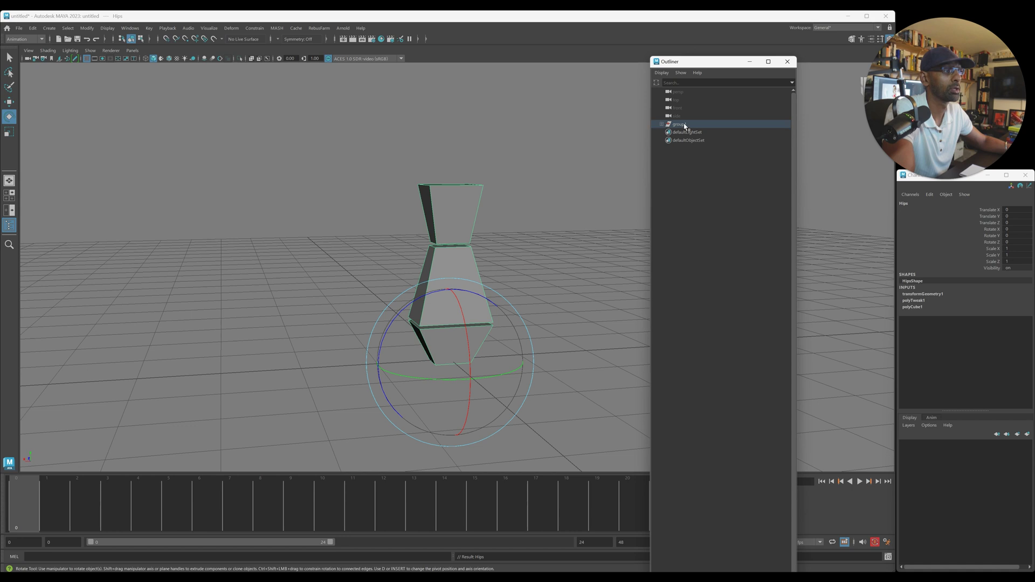
click(659, 126)
double_click(686, 125)
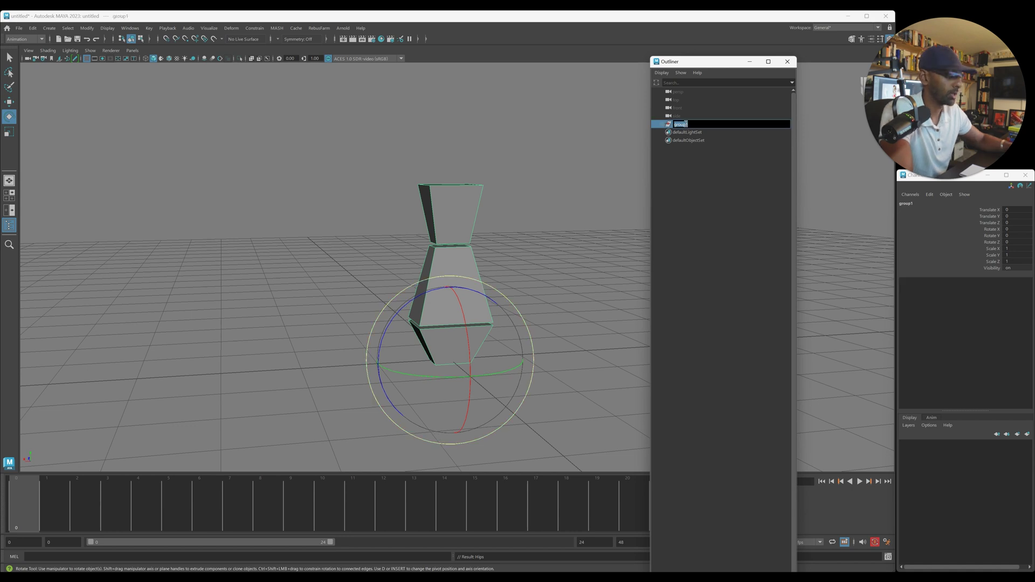
text(Master)
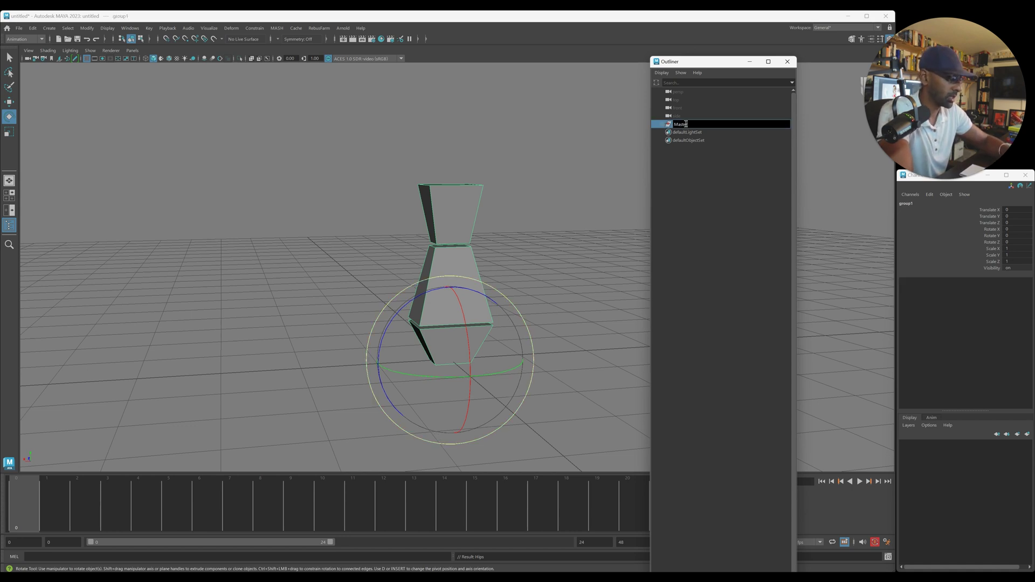
text(_Hips)
key(Return)
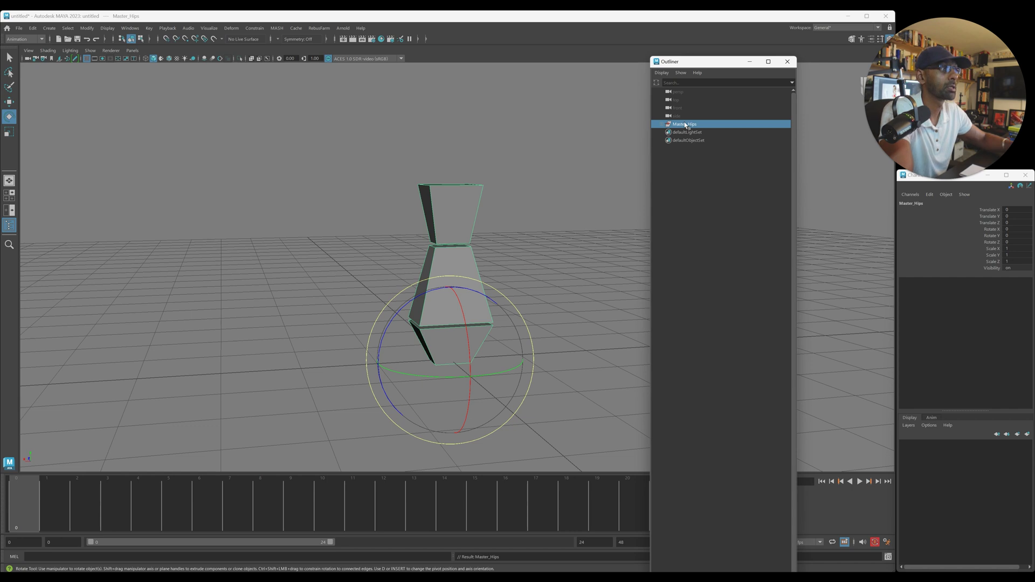
- Test-rotate the Master_Hips group with the whole body under it, and undo the rotation
click(501, 312)
click(686, 126)
drag(461, 329, 439, 326)
key(ctrl+z)
key(ctrl+z)
- Freely rotate Torso, Head and Master_Hips to test the full hierarchy, and undo the rotations
click(463, 306)
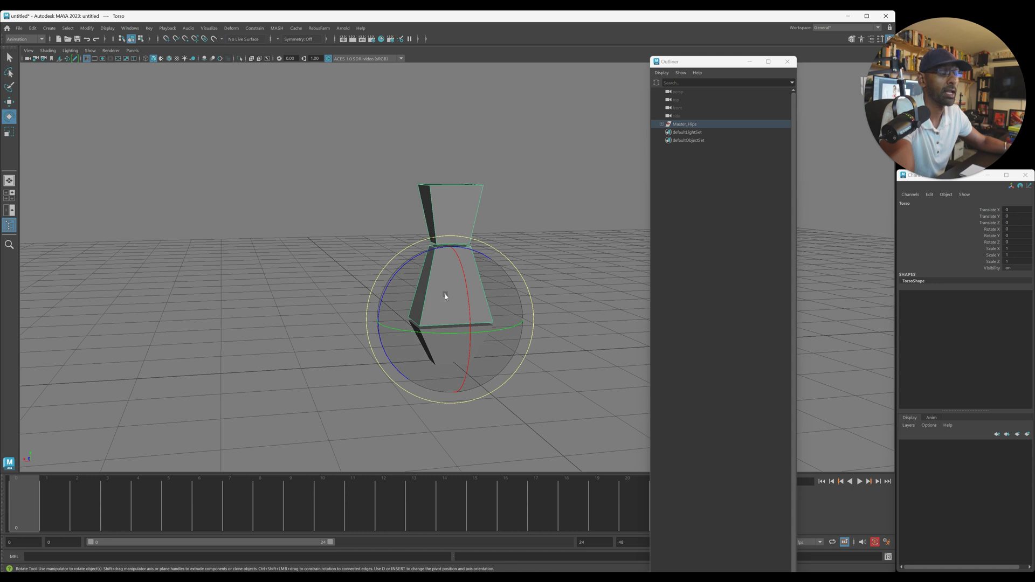
click(459, 242)
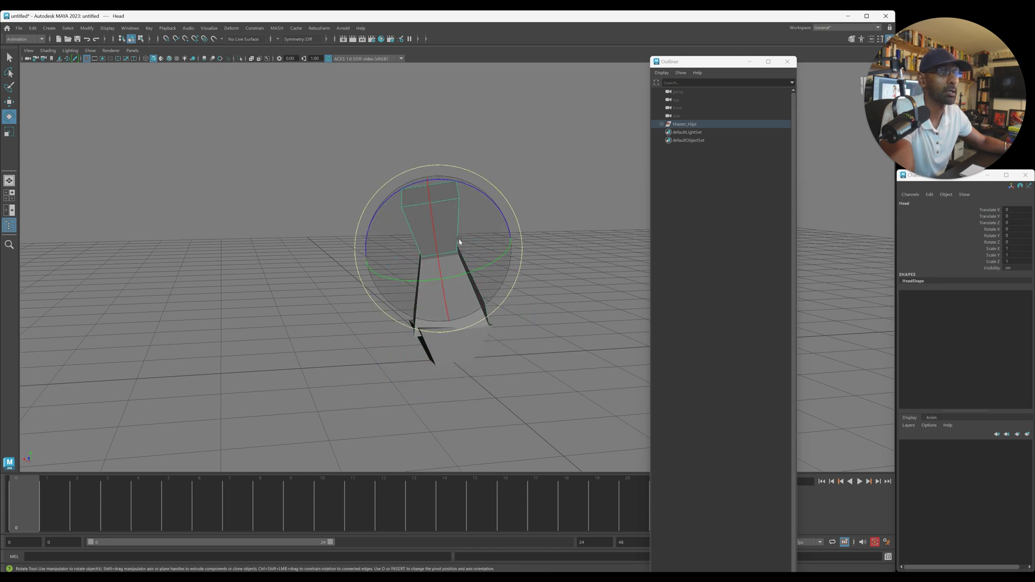
drag(459, 242, 485, 222)
click(633, 189)
click(701, 127)
drag(527, 312, 504, 339)
key(ctrl+z)
key(ctrl+z)
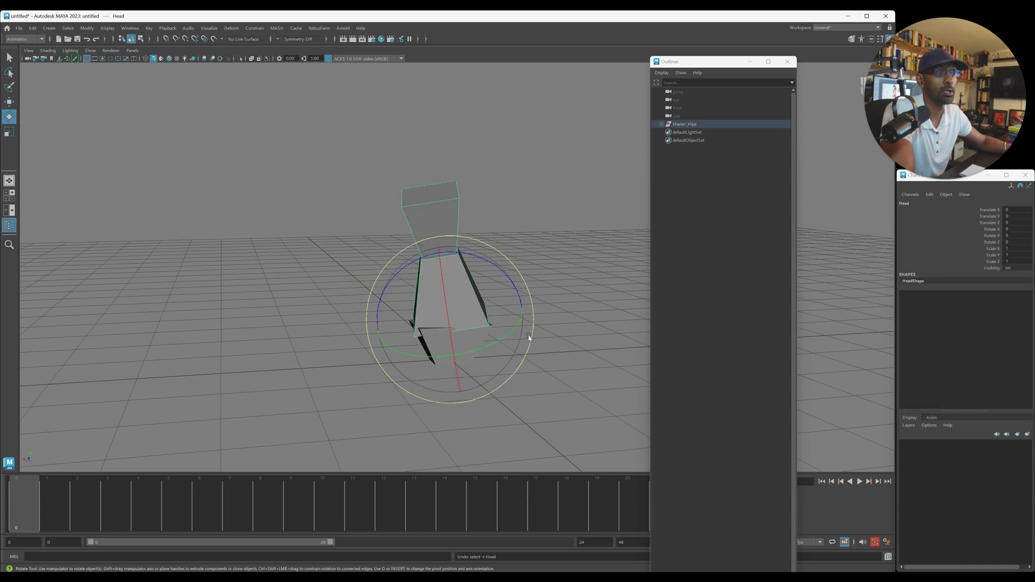
alt+drag(521, 304, 526, 300)
- Expand the Master_Hips hierarchy, select the group, and move the Outliner off the viewport
click(661, 124)
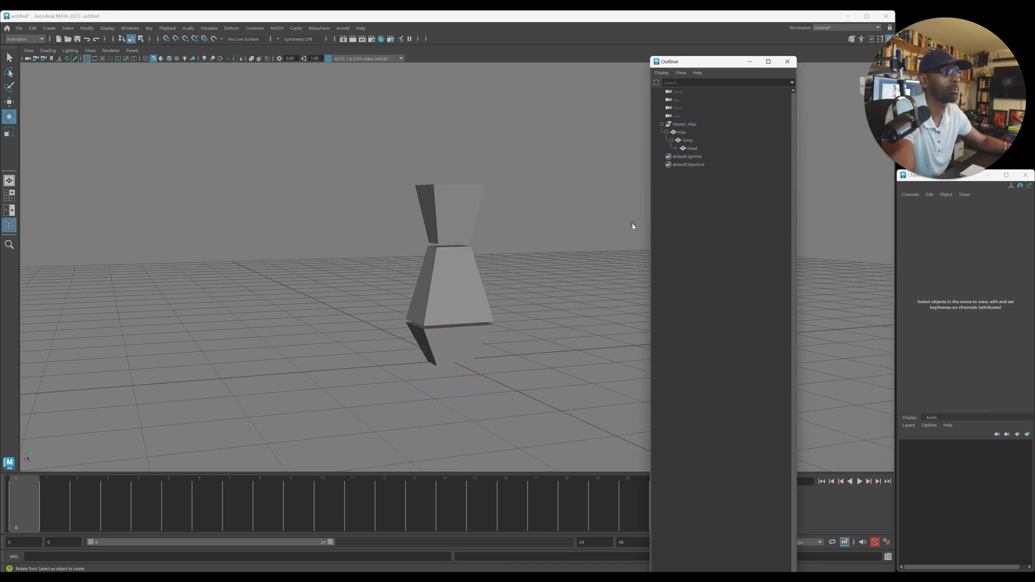
click(691, 125)
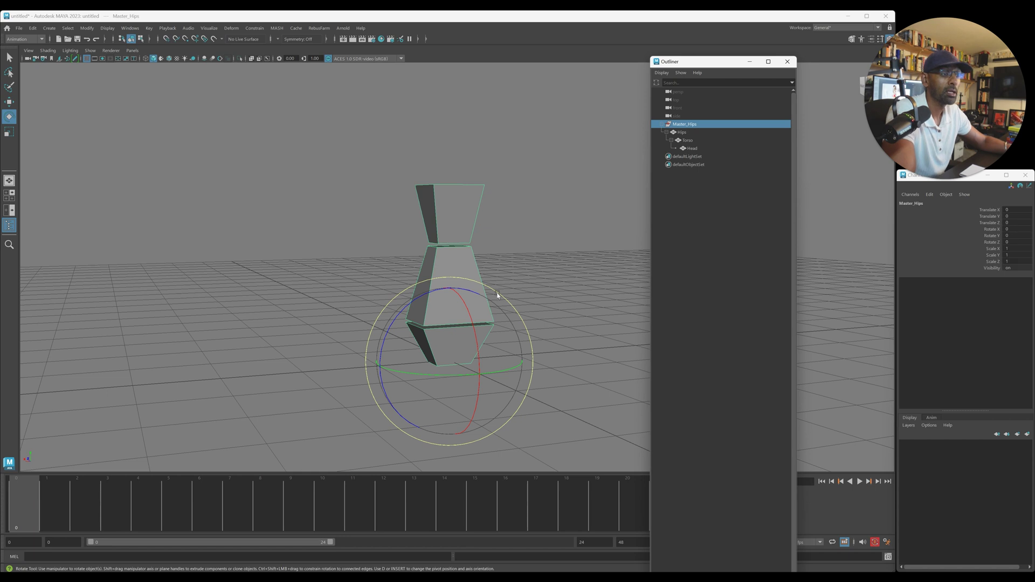
alt+middle_drag(497, 296, 389, 270)
mouse_move(389, 270)
alt+mouse_down()
mouse_move(371, 281)
mouse_move(391, 287)
alt+mouse_up()
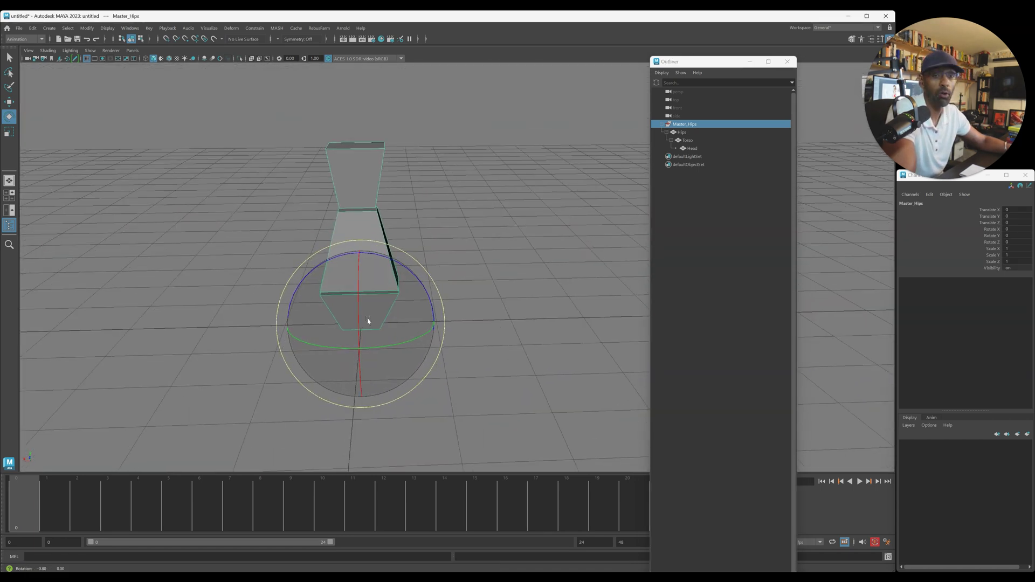
drag(700, 61, 979, 45)
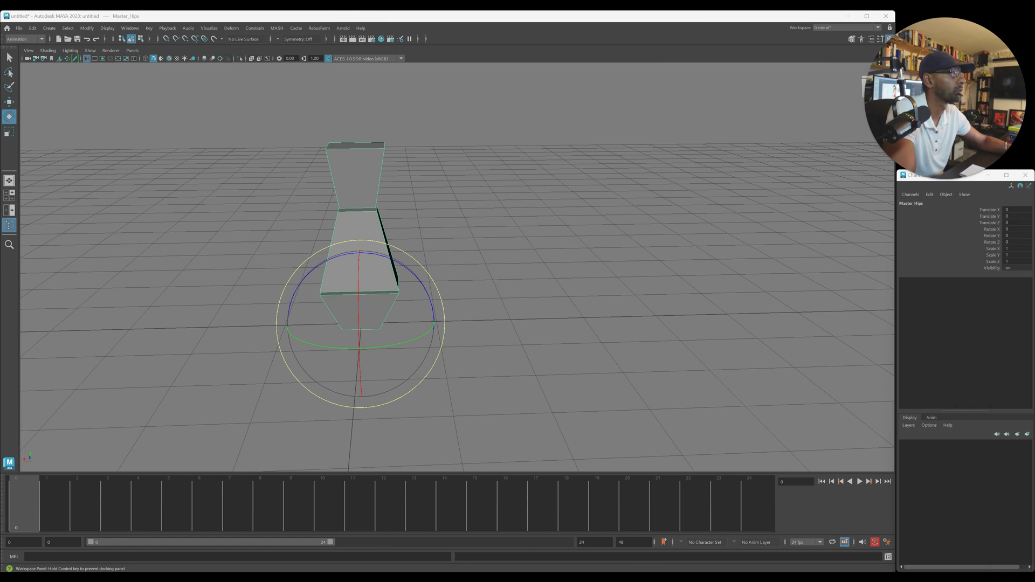
- Key Master_Hips at frame 0 and animate it to about -0.719 in Translate X and 30.654 in Rotate Y at frame 24
alt+drag(315, 372, 282, 332)
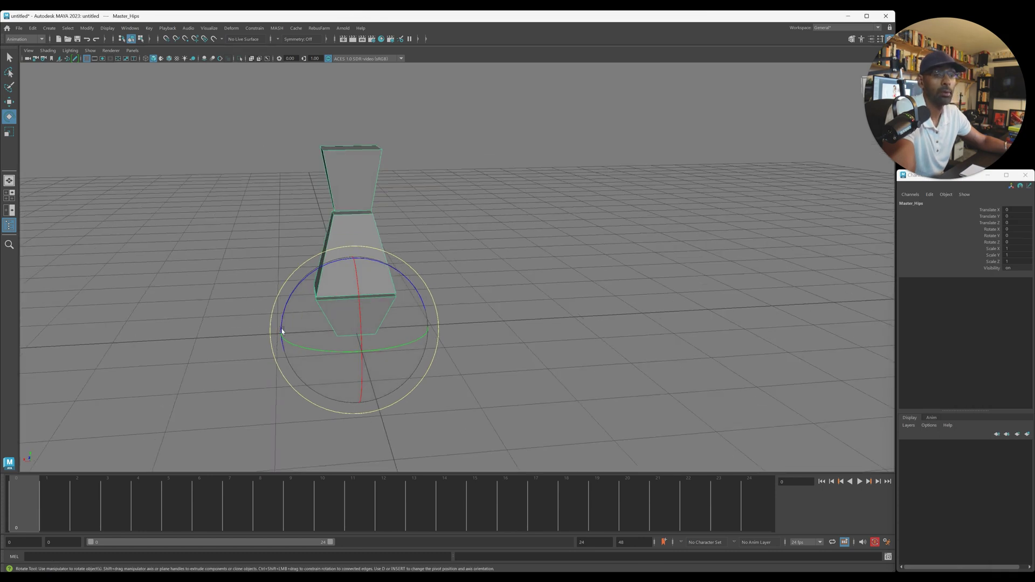
key(s)
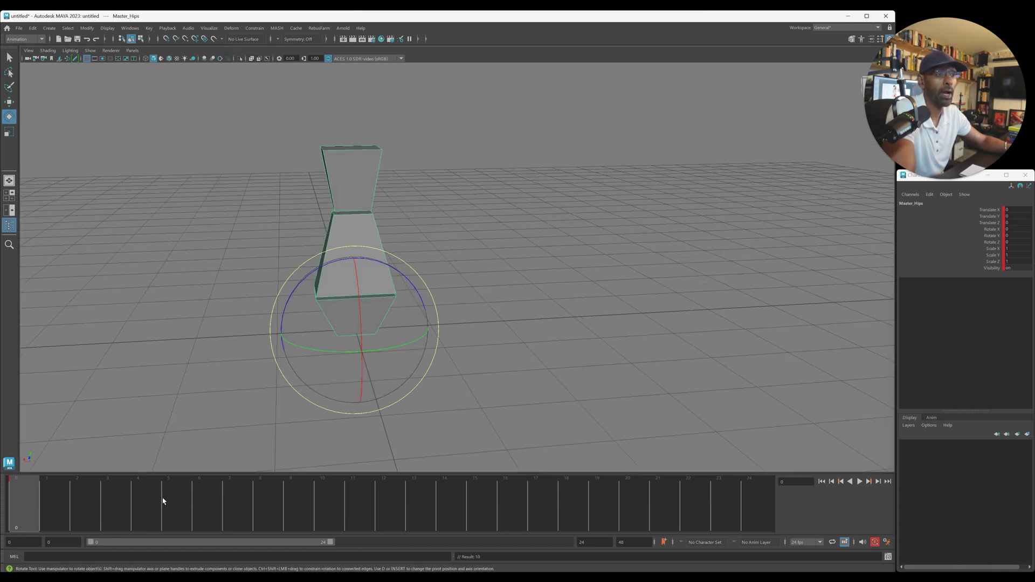
drag(84, 504, 752, 505)
alt+drag(490, 397, 430, 357)
key(w)
drag(282, 340, 377, 345)
key(e)
key(alt+v)
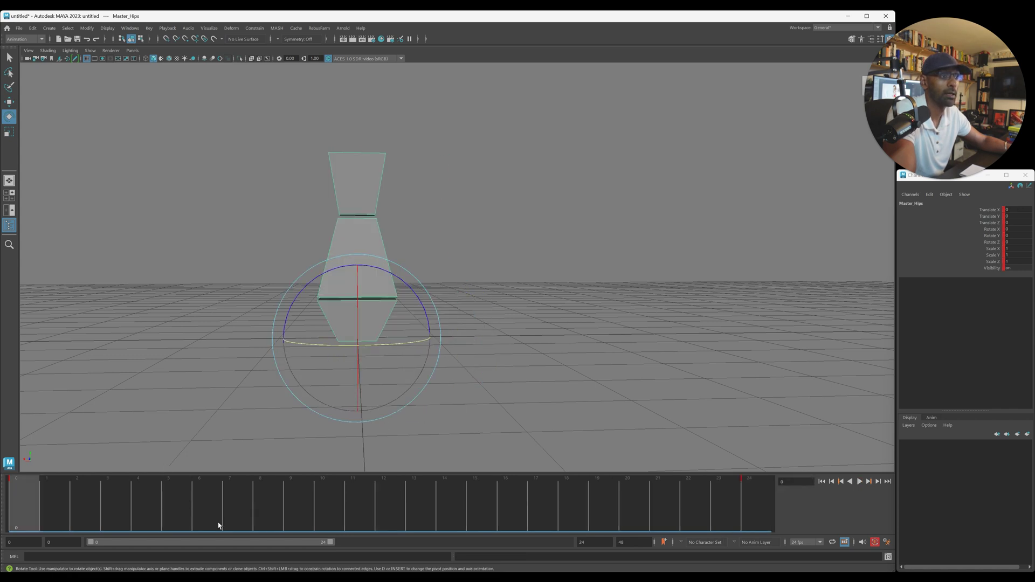
key(alt+v)
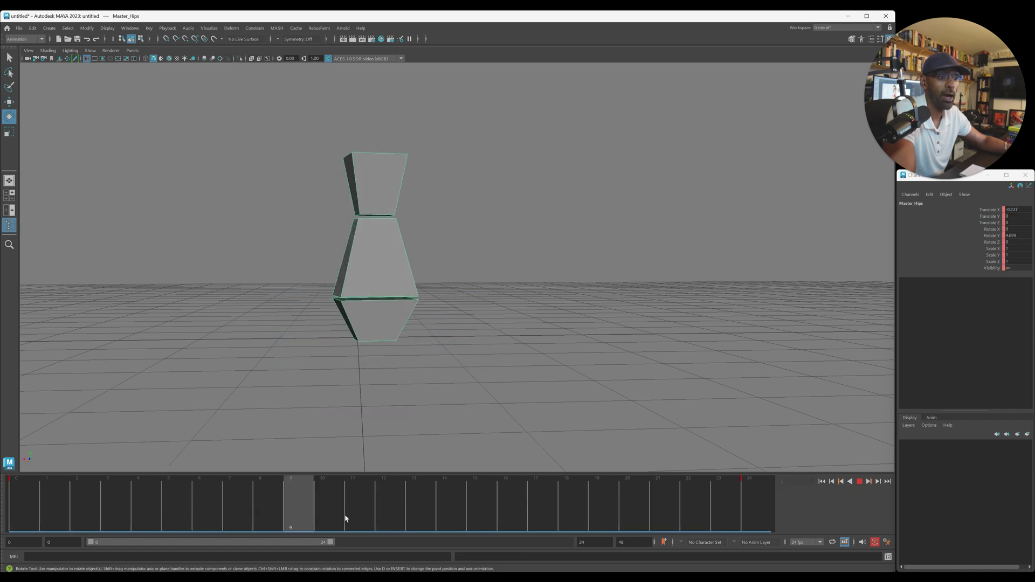
- Raise Master_Hips slightly along Y at frame 12, working in the front view
drag(345, 519, 381, 517)
key(w)
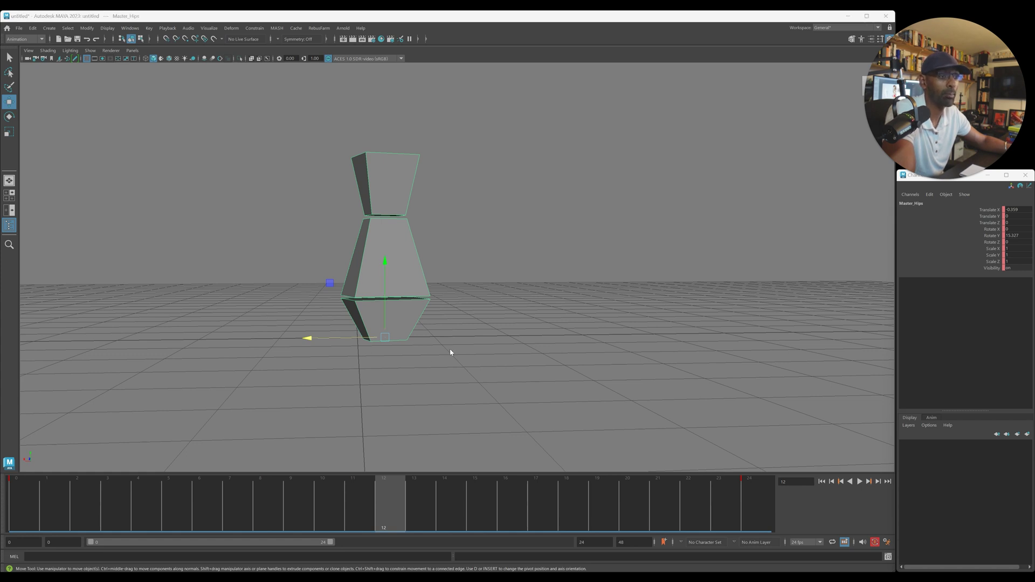
key(space)
key(space)
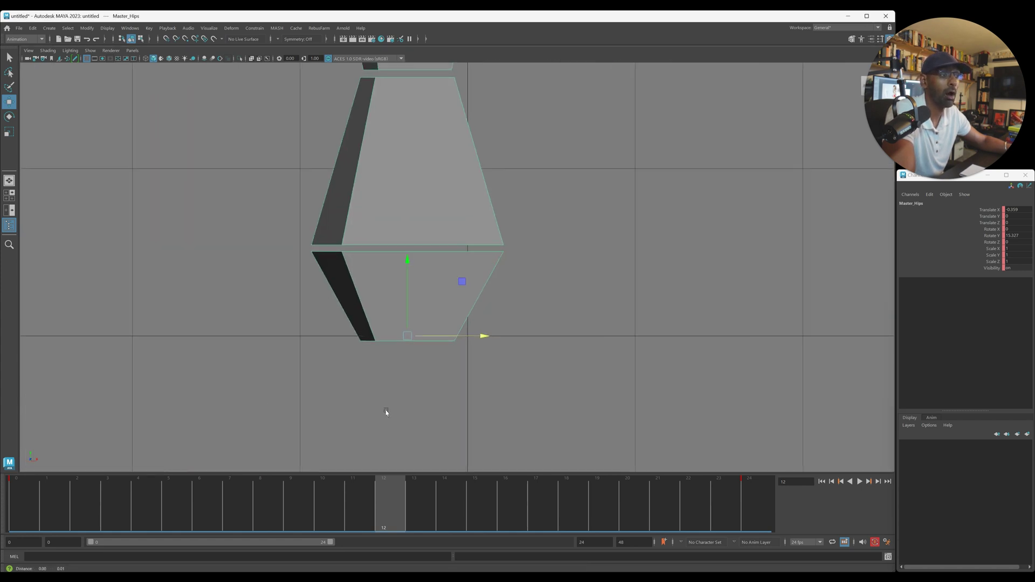
drag(404, 309, 405, 293)
- Play back the Master_Hips animation from frame 0 in the front and perspective views
drag(390, 508, 16, 509)
alt+right_drag(582, 413, 236, 438)
key(alt+v)
alt+right_drag(414, 391, 597, 367)
key(alt+v)
key(space)
key(space)
key(alt+v)
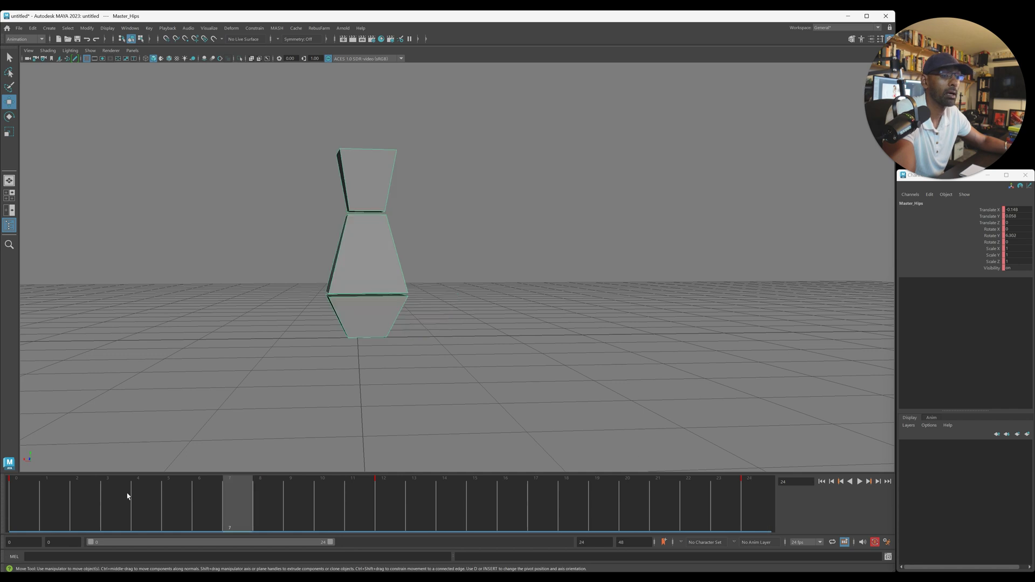
- Set the Master_Hips Translate Y to 0 at frame 24 and play back the animation
click(13, 512)
middle_drag(73, 515, 755, 526)
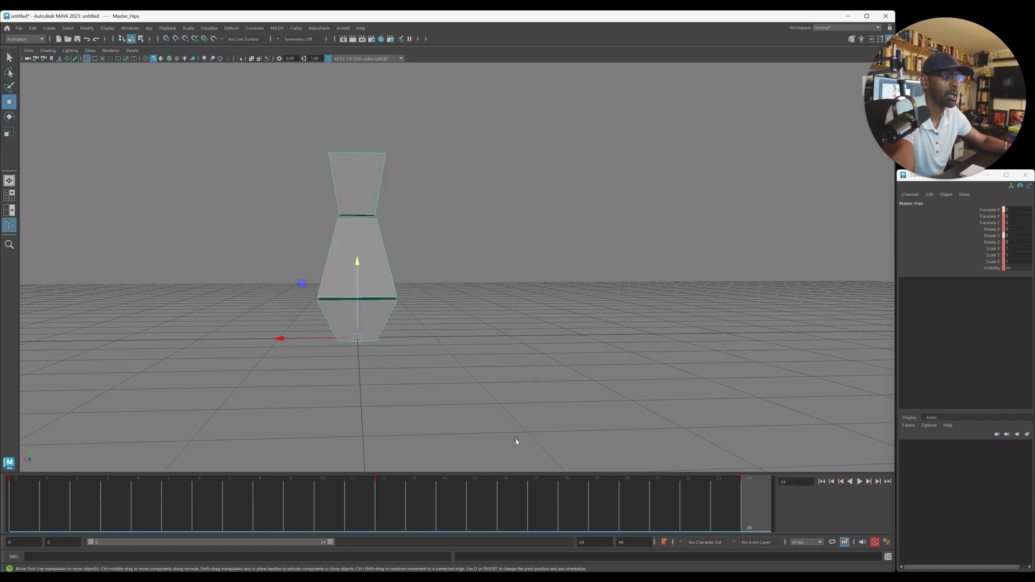
key(alt+v)
drag(412, 254, 412, 258)
click(1020, 216)
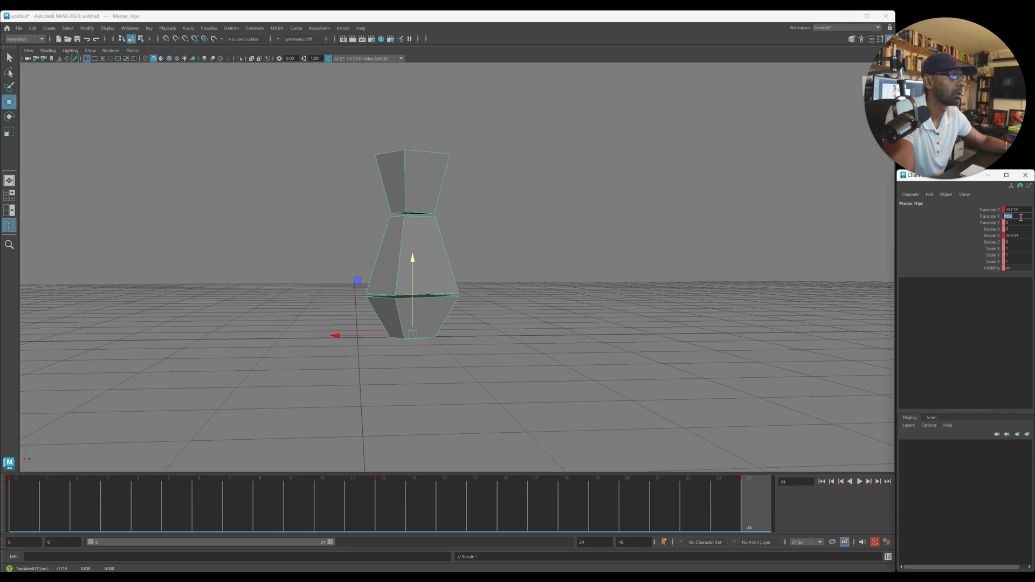
key(alt+v)
click(34, 498)
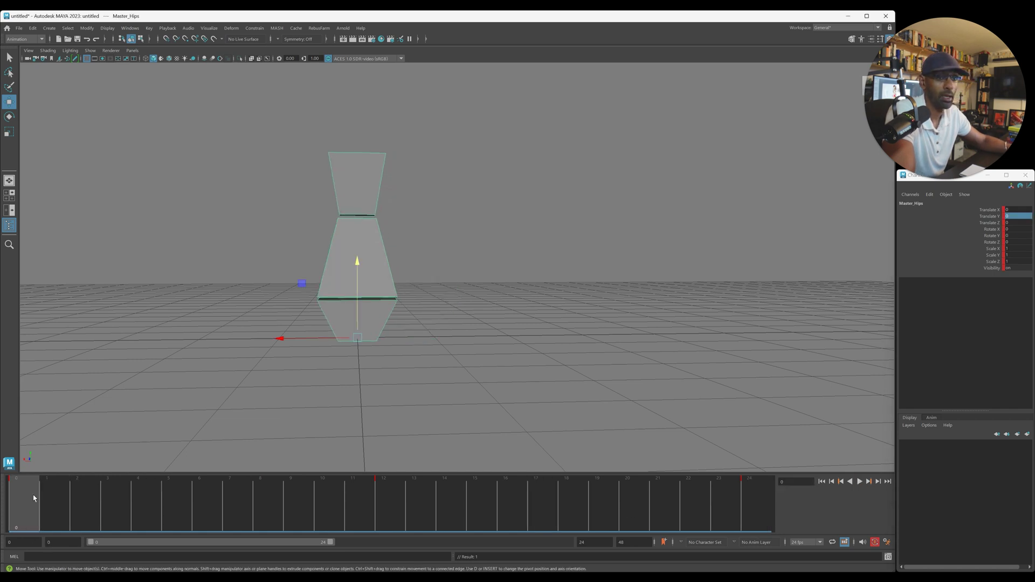
key(alt+v)
key(alt+v)
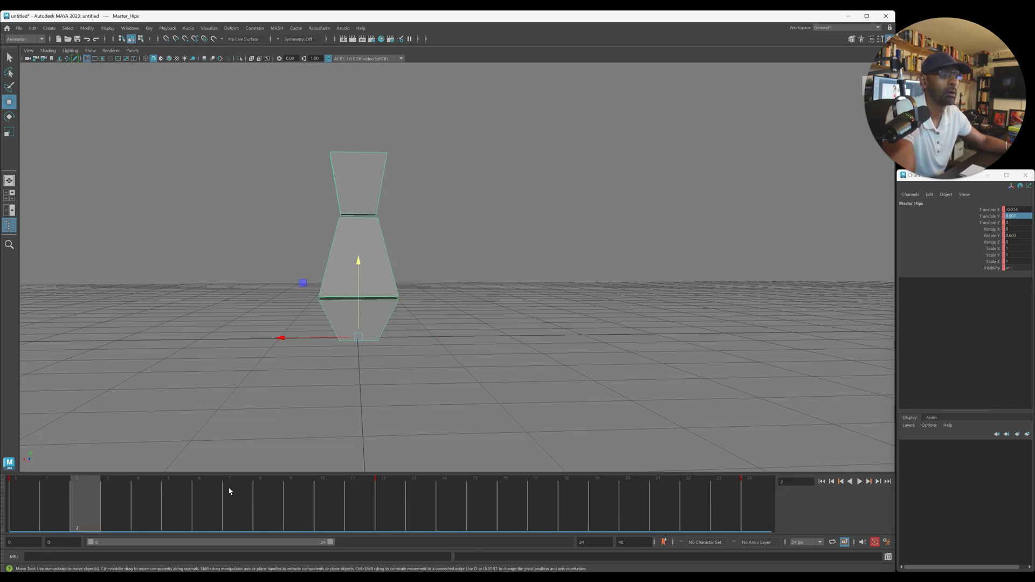
- Scale the Master_Hips keys down to end at frame 20, and set the playback range's end to 20
click(11, 512)
shift+drag(11, 513, 650, 526)
click(697, 517)
double_click(588, 542)
text(20)
key(Return)
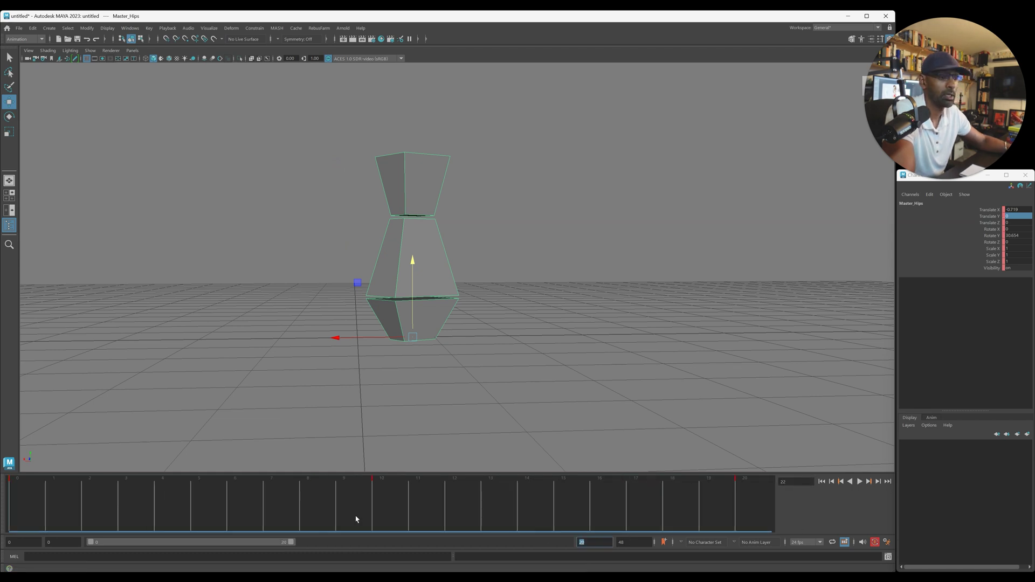
- Play back the shortened animation, stop it at frame 7, and select Torso
key(alt+v)
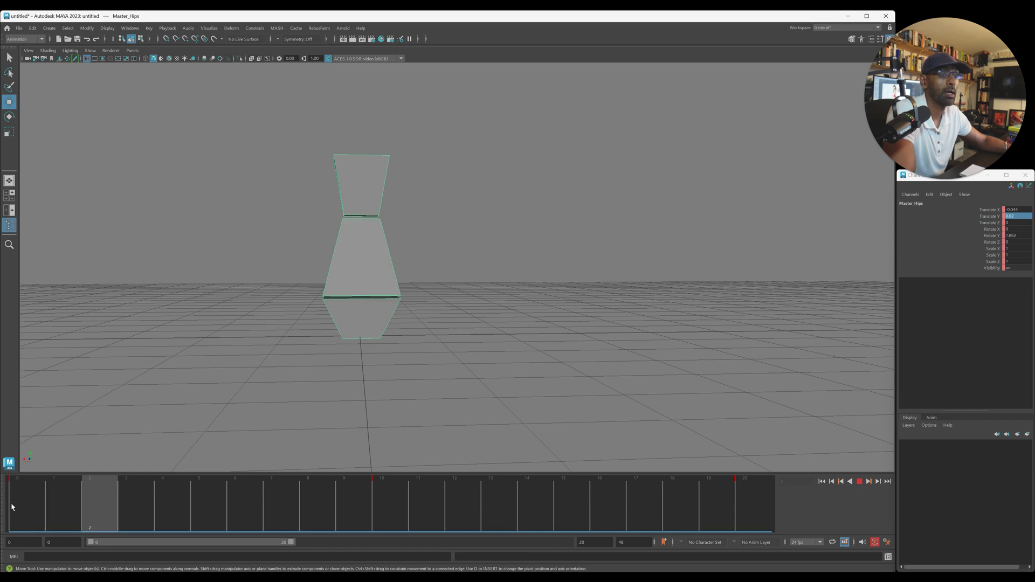
key(alt+v)
click(364, 261)
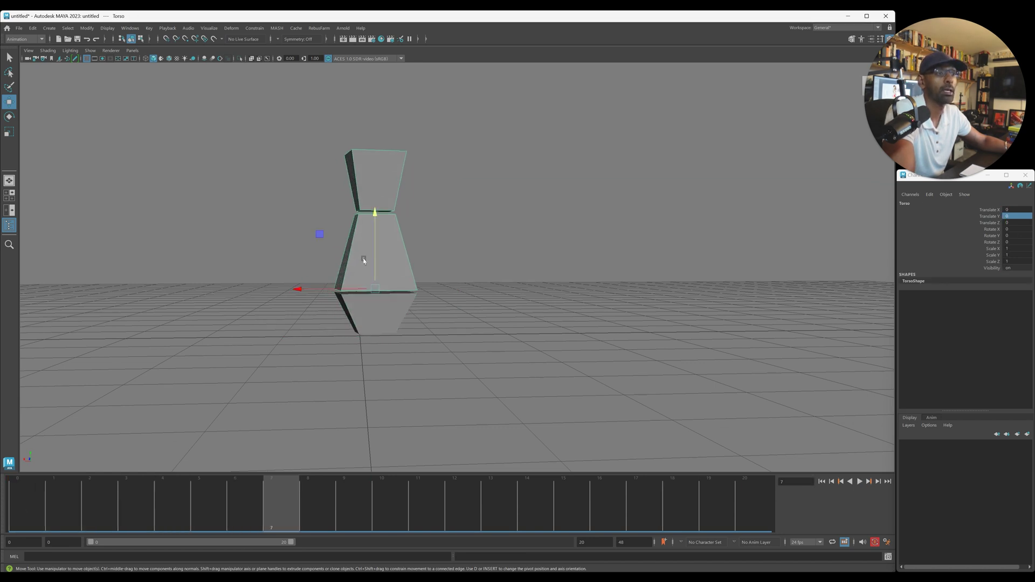
- Select Hips, Torso and Head together at frame 0 and set a key on all their channels
key(e)
drag(99, 501, 22, 500)
click(262, 151)
drag(262, 150, 431, 319)
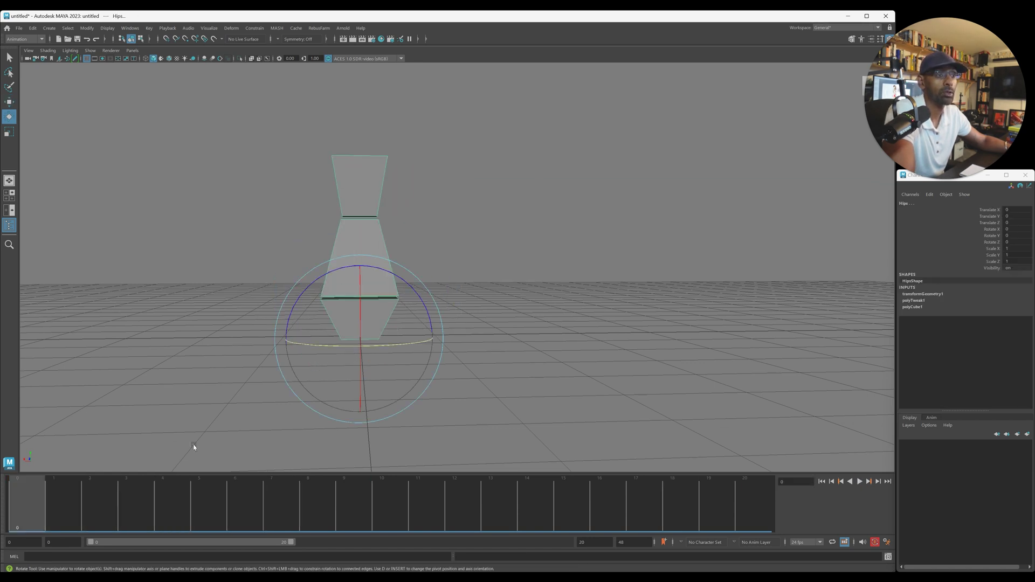
key(s)
click(254, 370)
- Rotate Torso at frame 7 to about -7.7, -7.3 and -5.5 degrees, rotate Head at frame 11, and play back the result
click(356, 264)
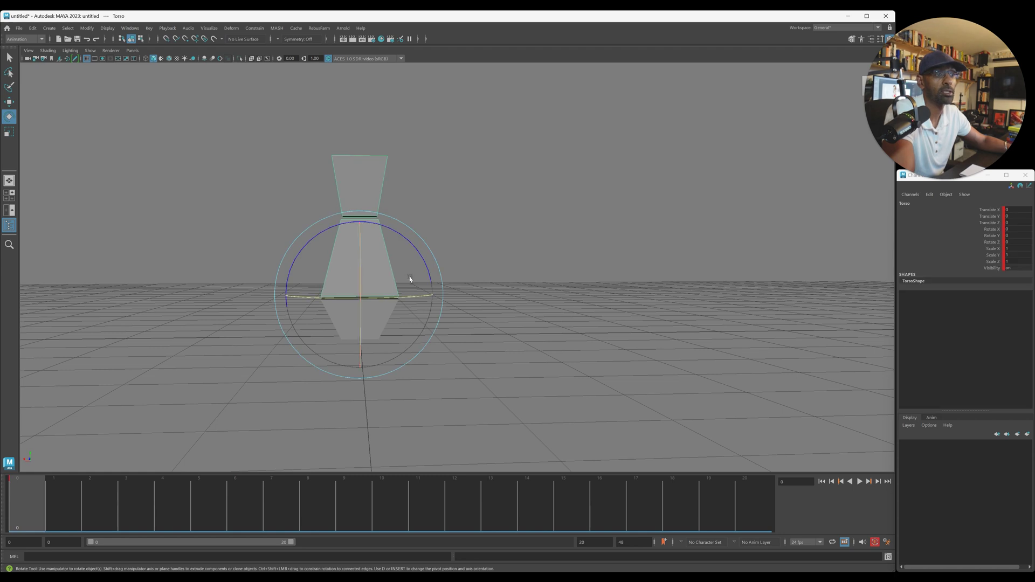
drag(42, 516, 282, 520)
drag(371, 248, 365, 254)
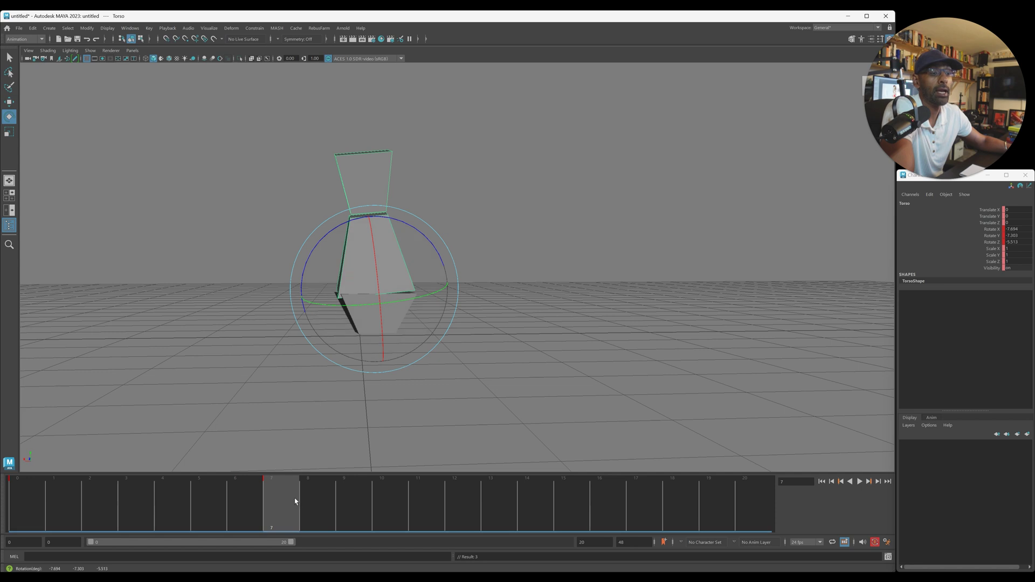
drag(295, 502, 412, 501)
click(381, 174)
drag(382, 178, 356, 195)
key(alt+v)
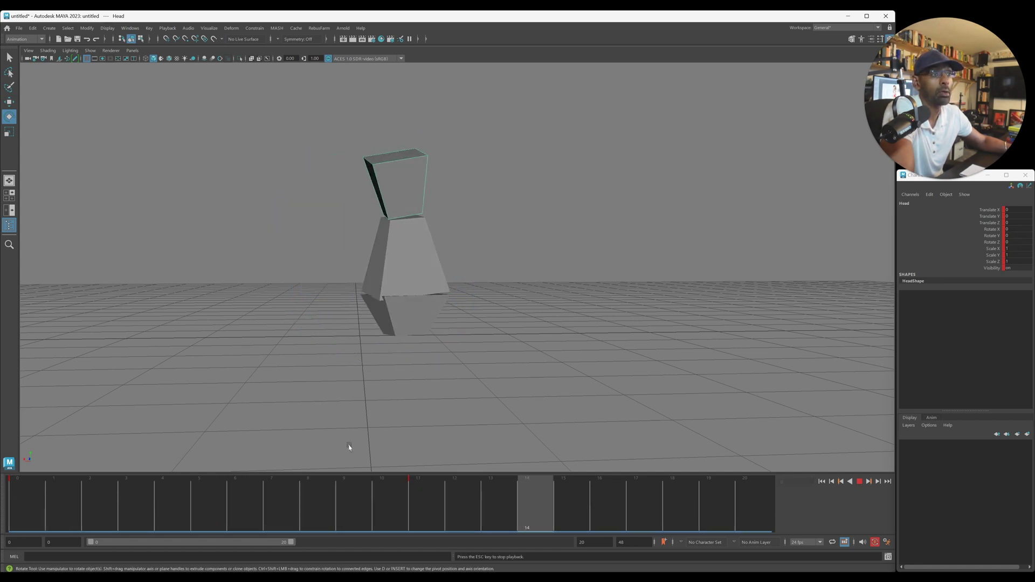
key(alt+v)
- Try a slight Torso rotation at frame 20 and undo it
click(723, 513)
click(462, 296)
click(423, 266)
drag(423, 266, 414, 260)
key(ctrl+z)
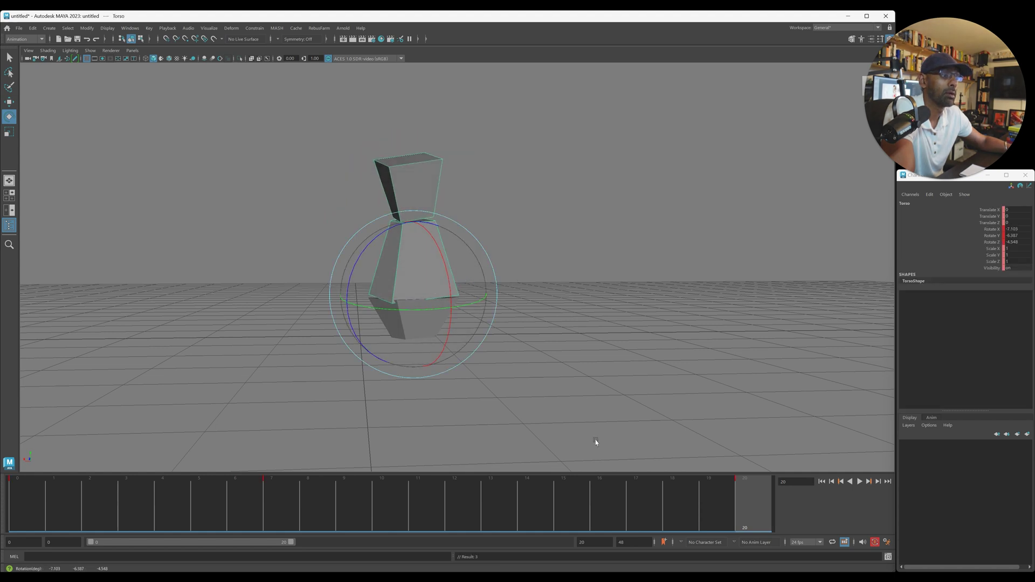
- Rotate Torso at frame 14 to about -3.5, 6.1 and 3.0 degrees, and key Head at frames 14 and 19
drag(356, 495, 541, 507)
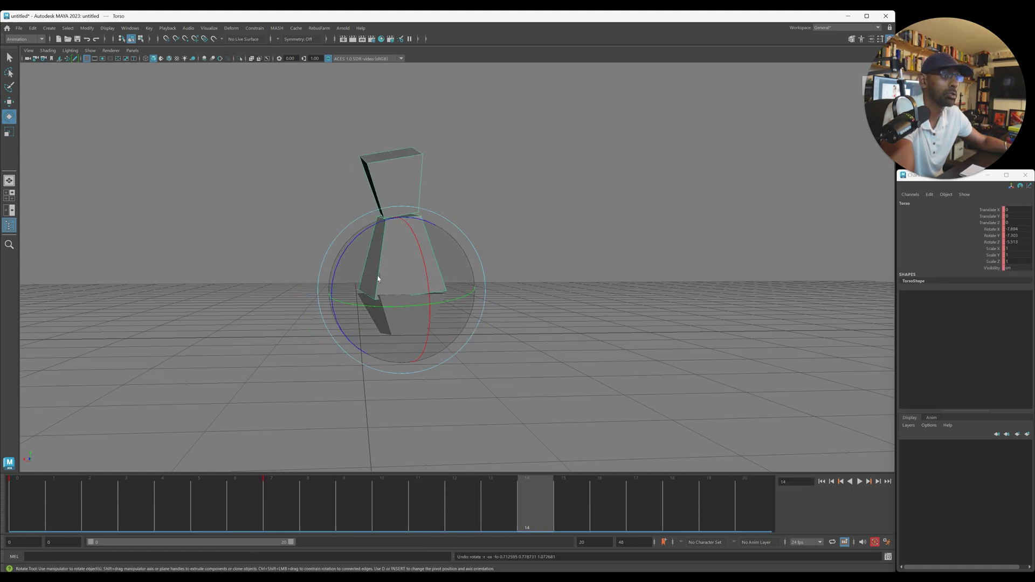
drag(370, 289, 388, 271)
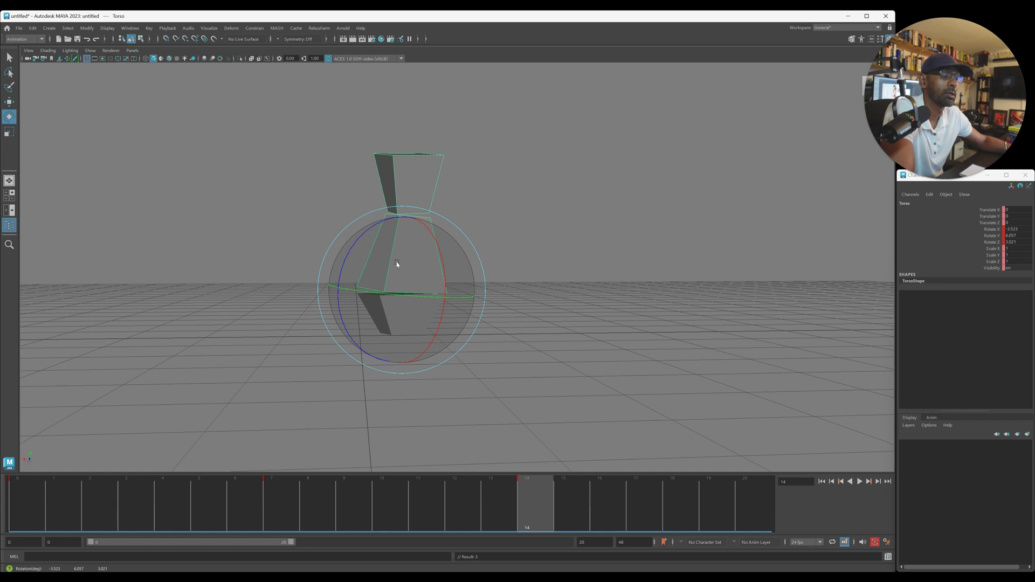
click(395, 194)
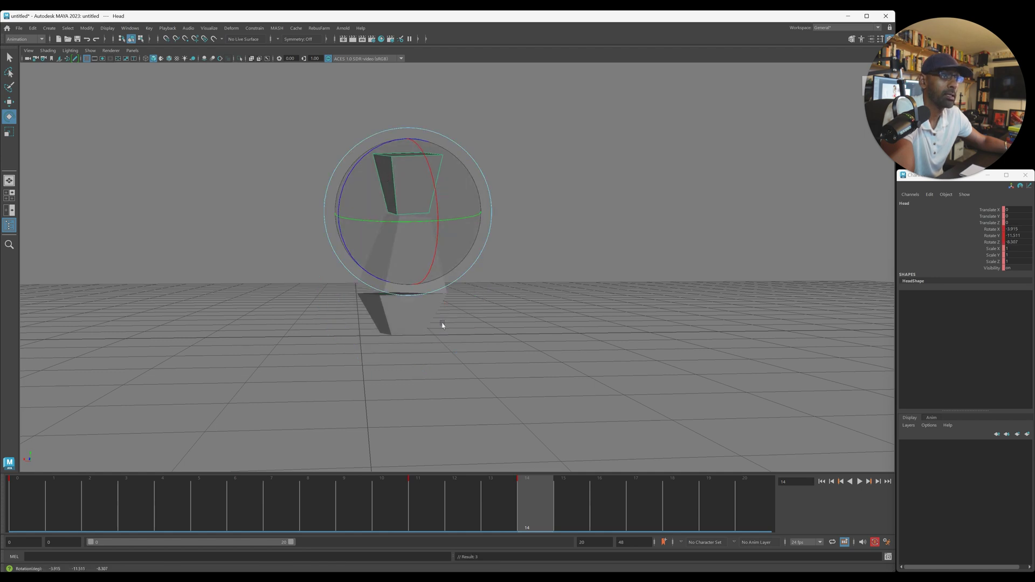
drag(554, 497, 716, 494)
- Play back the layered body animation, examine it from several angles, and return to frame 0
key(alt+v)
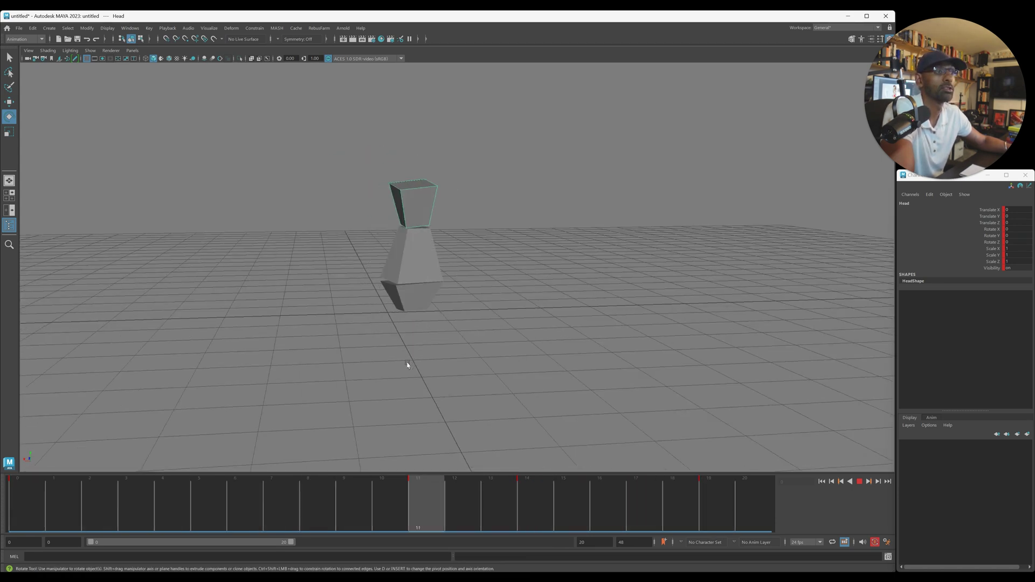
key(Escape)
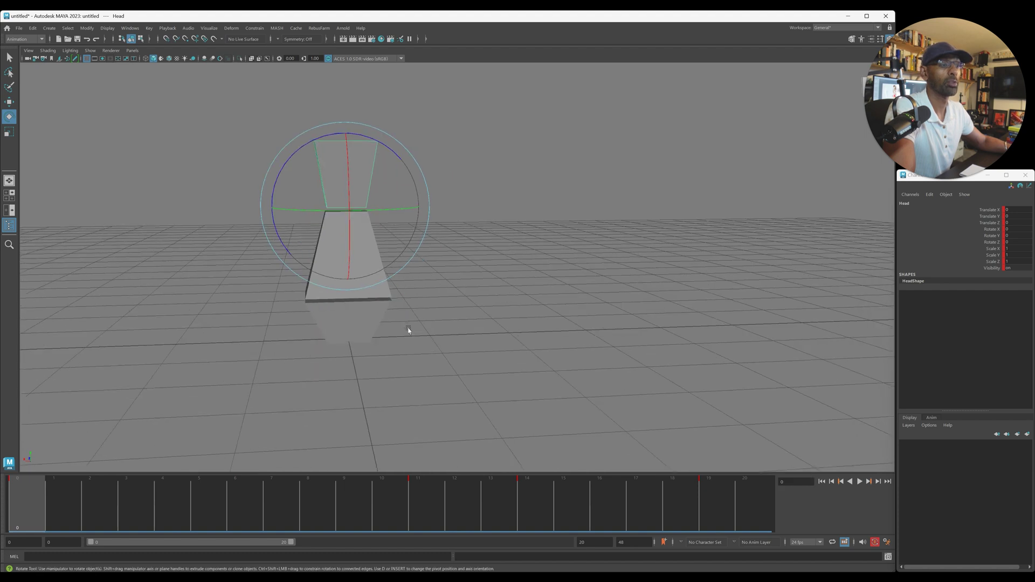
alt+drag(402, 319, 430, 316)
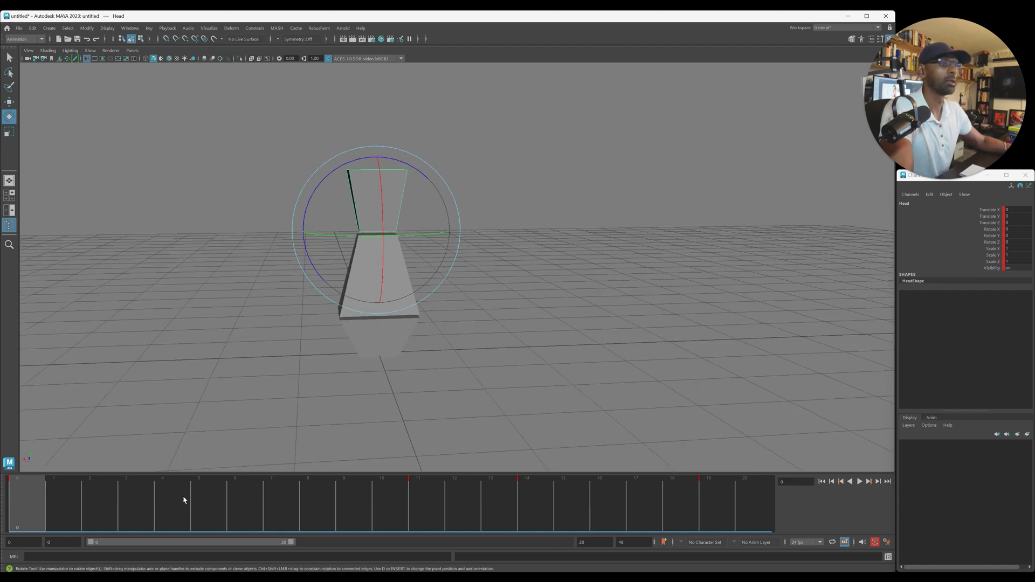
key(alt+v)
alt+drag(347, 358, 334, 351)
key(alt+v)
alt+drag(357, 415, 376, 418)
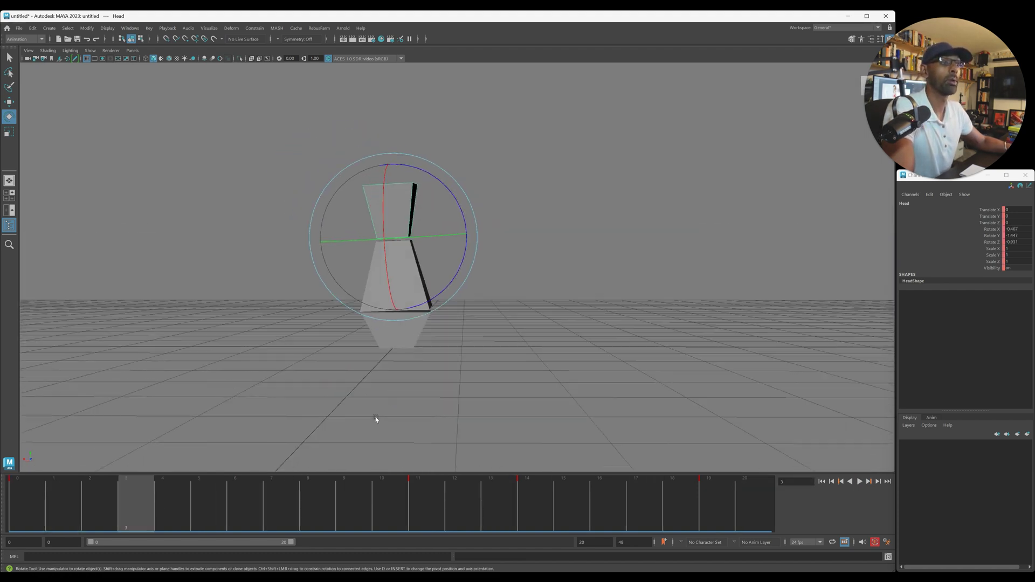
key(alt+shift+v)
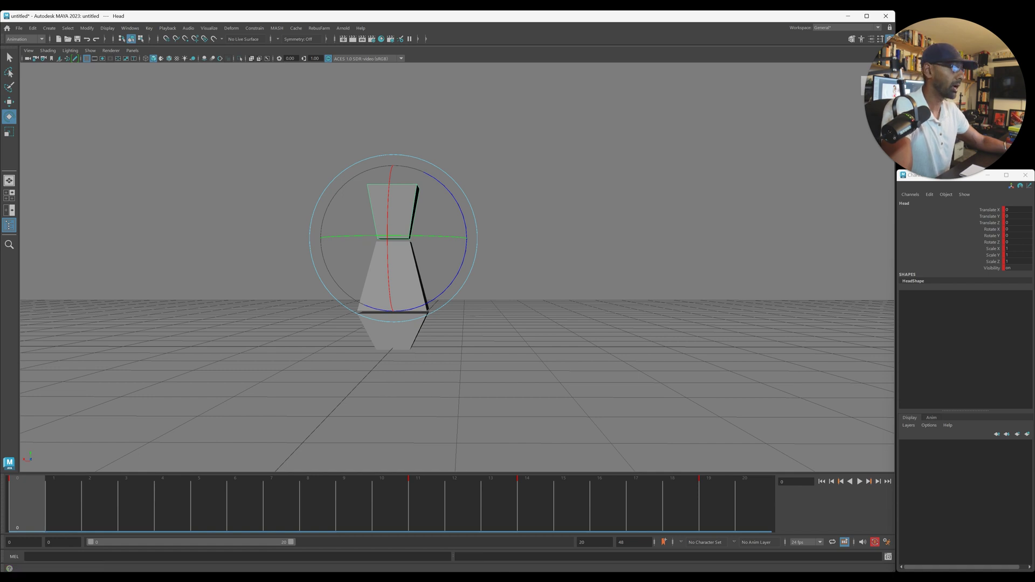
- Raise Master_Hips at frame 10 to a Translate Y of 1.77 and play back the jump
key(Up)
key(w)
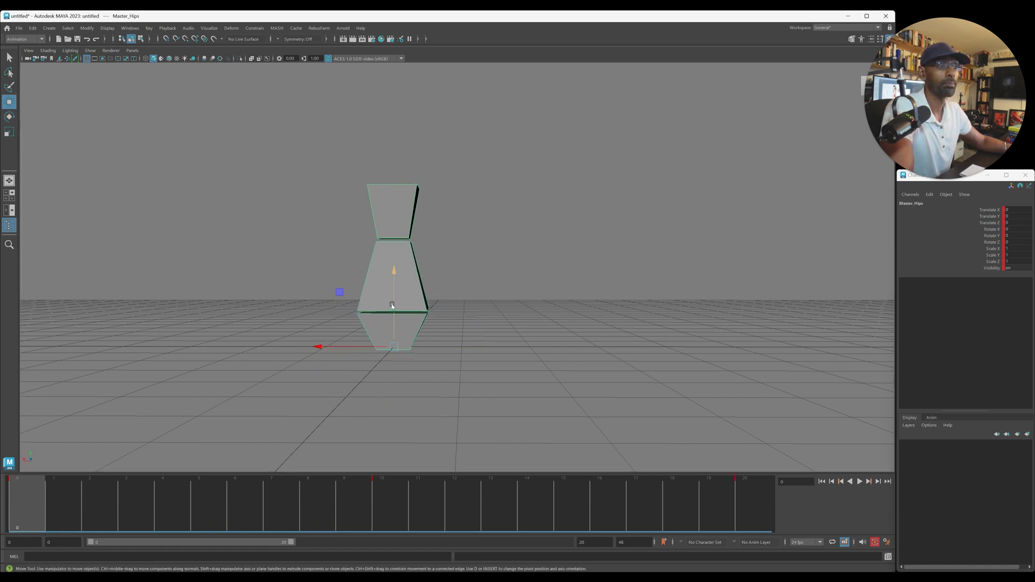
drag(217, 507, 390, 507)
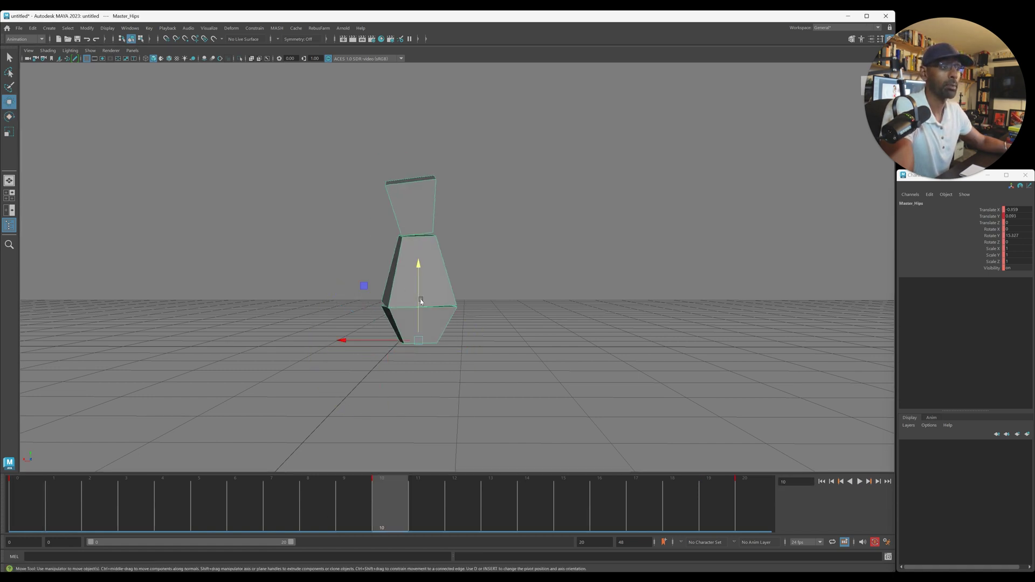
drag(421, 301, 433, 186)
drag(368, 518, 16, 518)
key(alt+v)
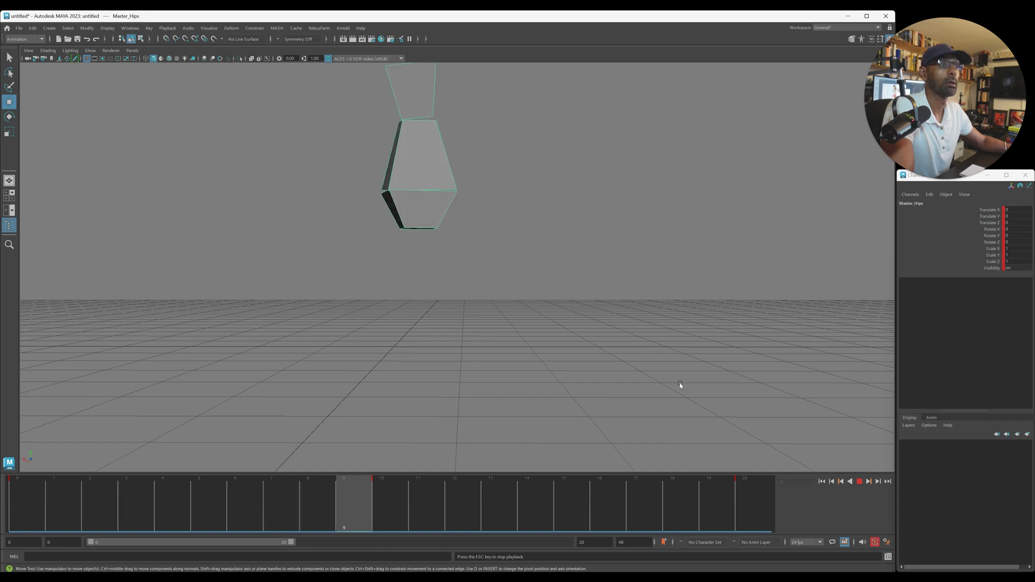
click(443, 531)
- Rotate Torso about its X axis at frame 10, the highest point of the jump
click(399, 512)
alt+drag(379, 416, 458, 431)
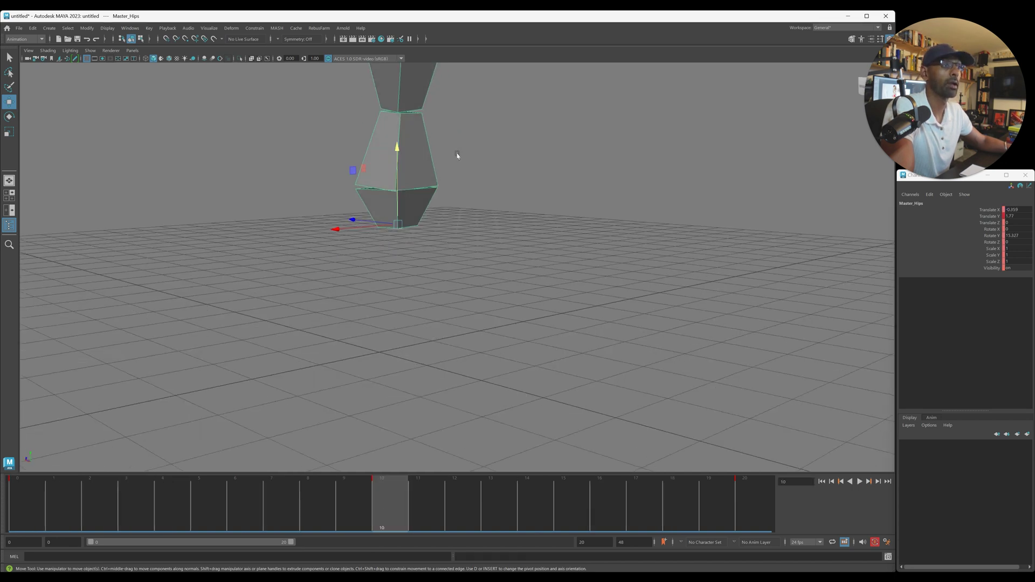
click(423, 162)
key(e)
key(alt+v)
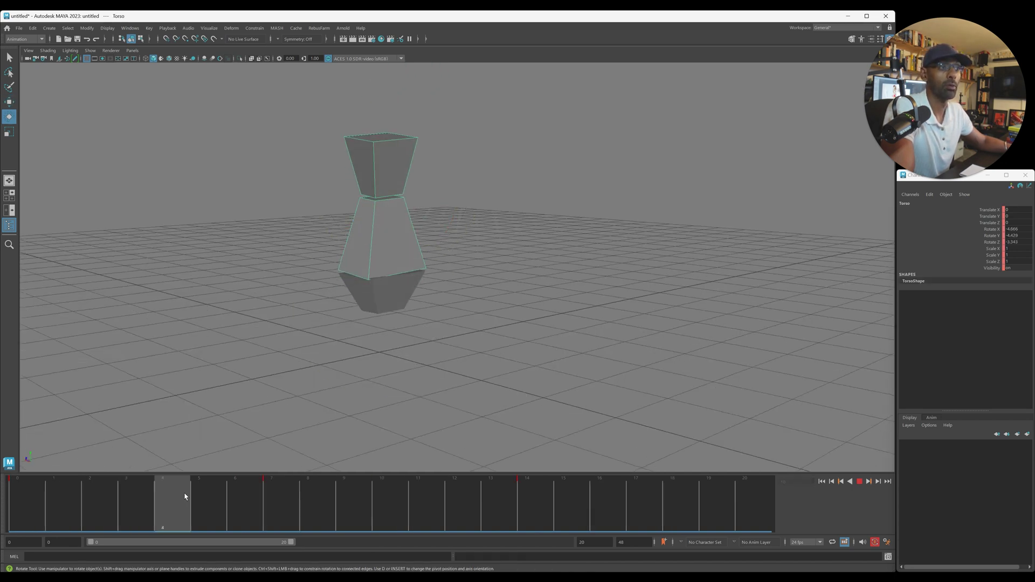
key(alt+v)
drag(453, 204, 446, 162)
- Delete Torso's key at frame 14 and play back the animation from frame 0
drag(382, 513, 536, 521)
right_click(538, 516)
click(573, 390)
click(26, 488)
key(alt+v)
key(alt+v)
- Delete Torso's key at frame 7 and check the motion by playing it back
click(292, 499)
right_click(291, 499)
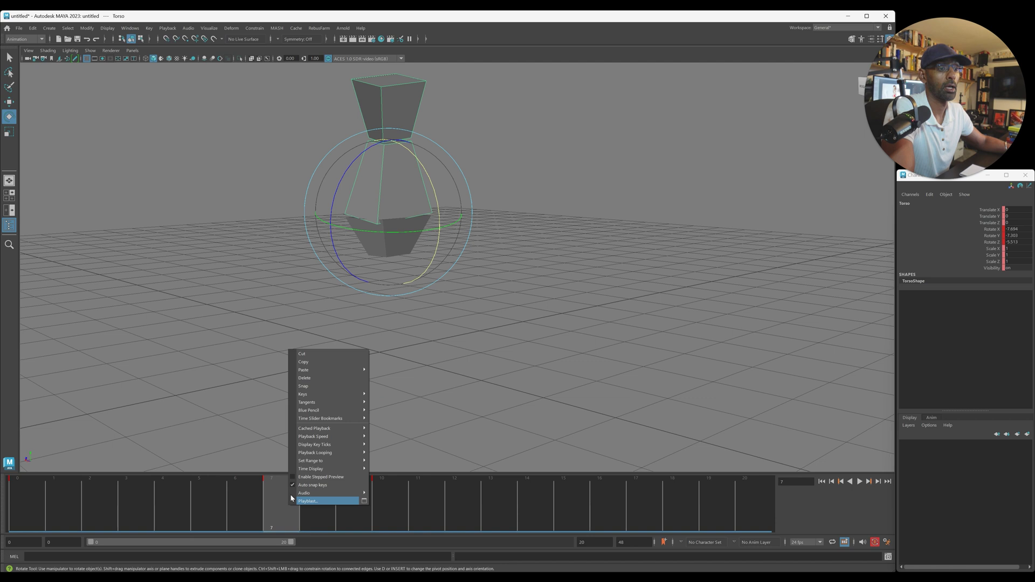
click(324, 377)
click(43, 476)
key(alt+v)
key(alt+v)
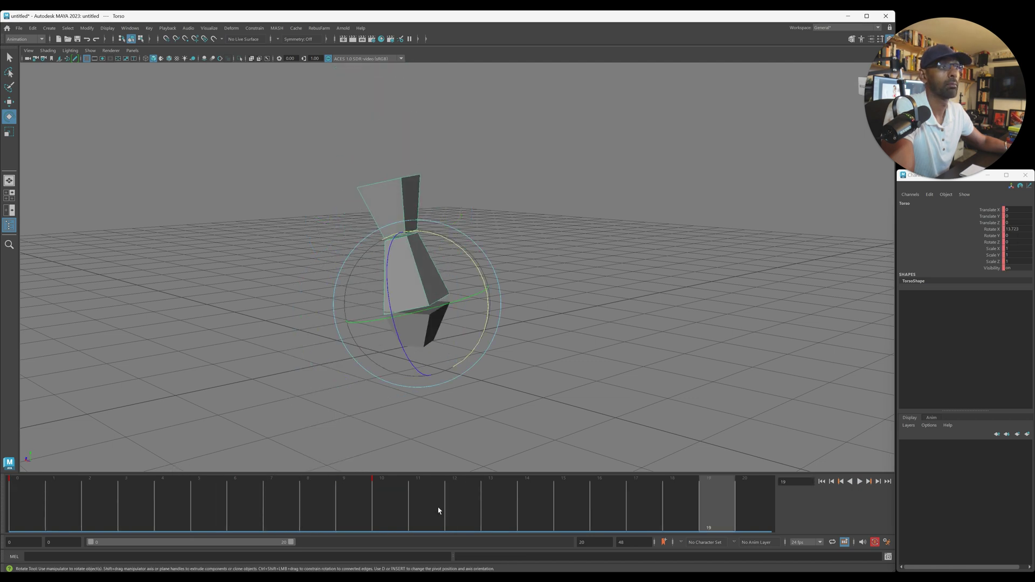
- Rotate Torso about its X axis at frame 4 to add a key, and play back the animation
drag(355, 504, 165, 517)
drag(427, 239, 435, 253)
key(alt+v)
- Rotate Torso about its X axis at frame 17, add a key at frame 20, and play back the jump
drag(100, 507, 639, 509)
drag(480, 260, 481, 314)
click(753, 506)
key(alt+v)
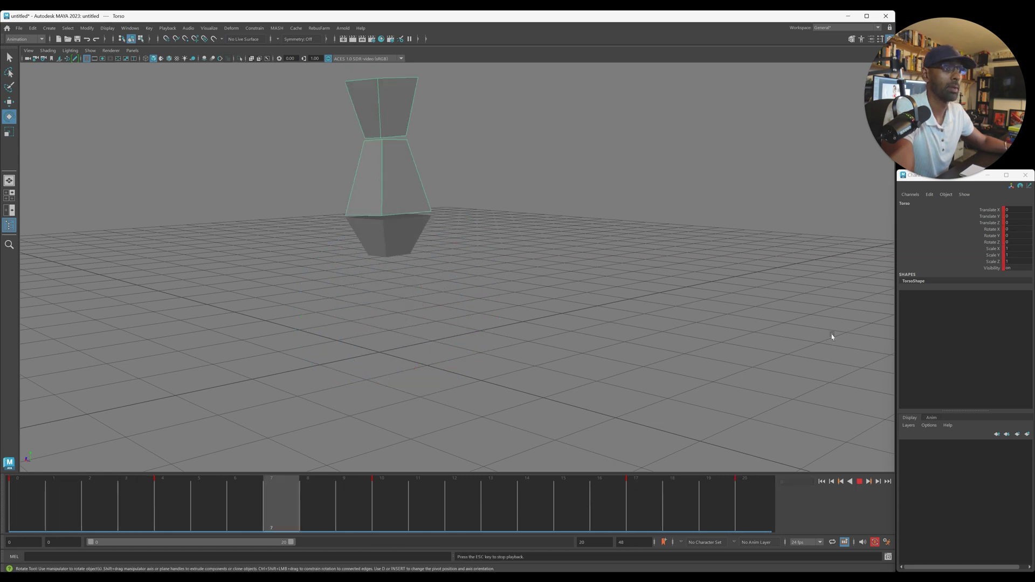
key(alt+v)
- Return to frame 0, deselect everything, and view the body from nearly the front
drag(571, 518, 21, 491)
click(296, 401)
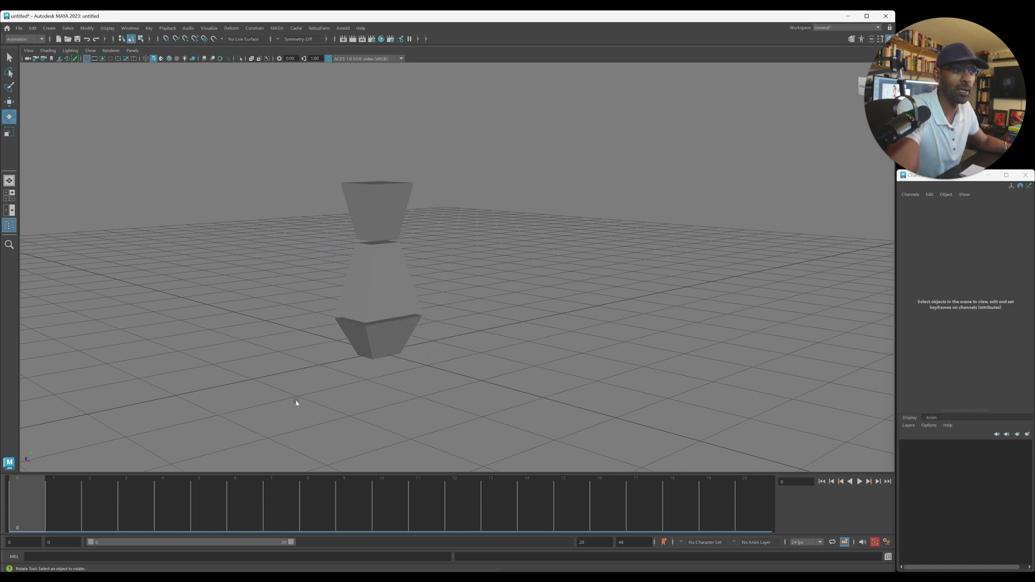
alt+drag(320, 371, 385, 358)
alt+drag(421, 264, 512, 258)
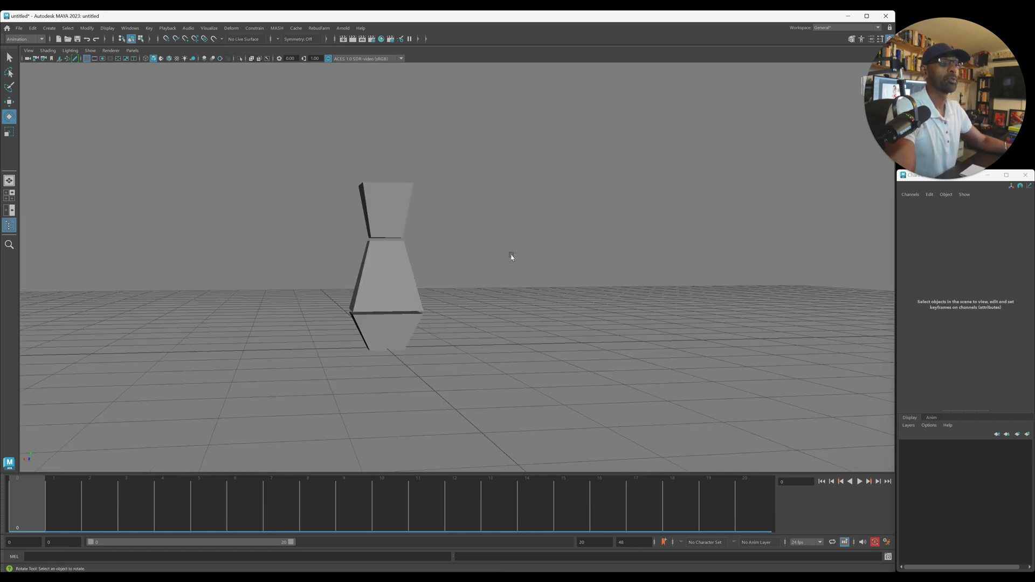